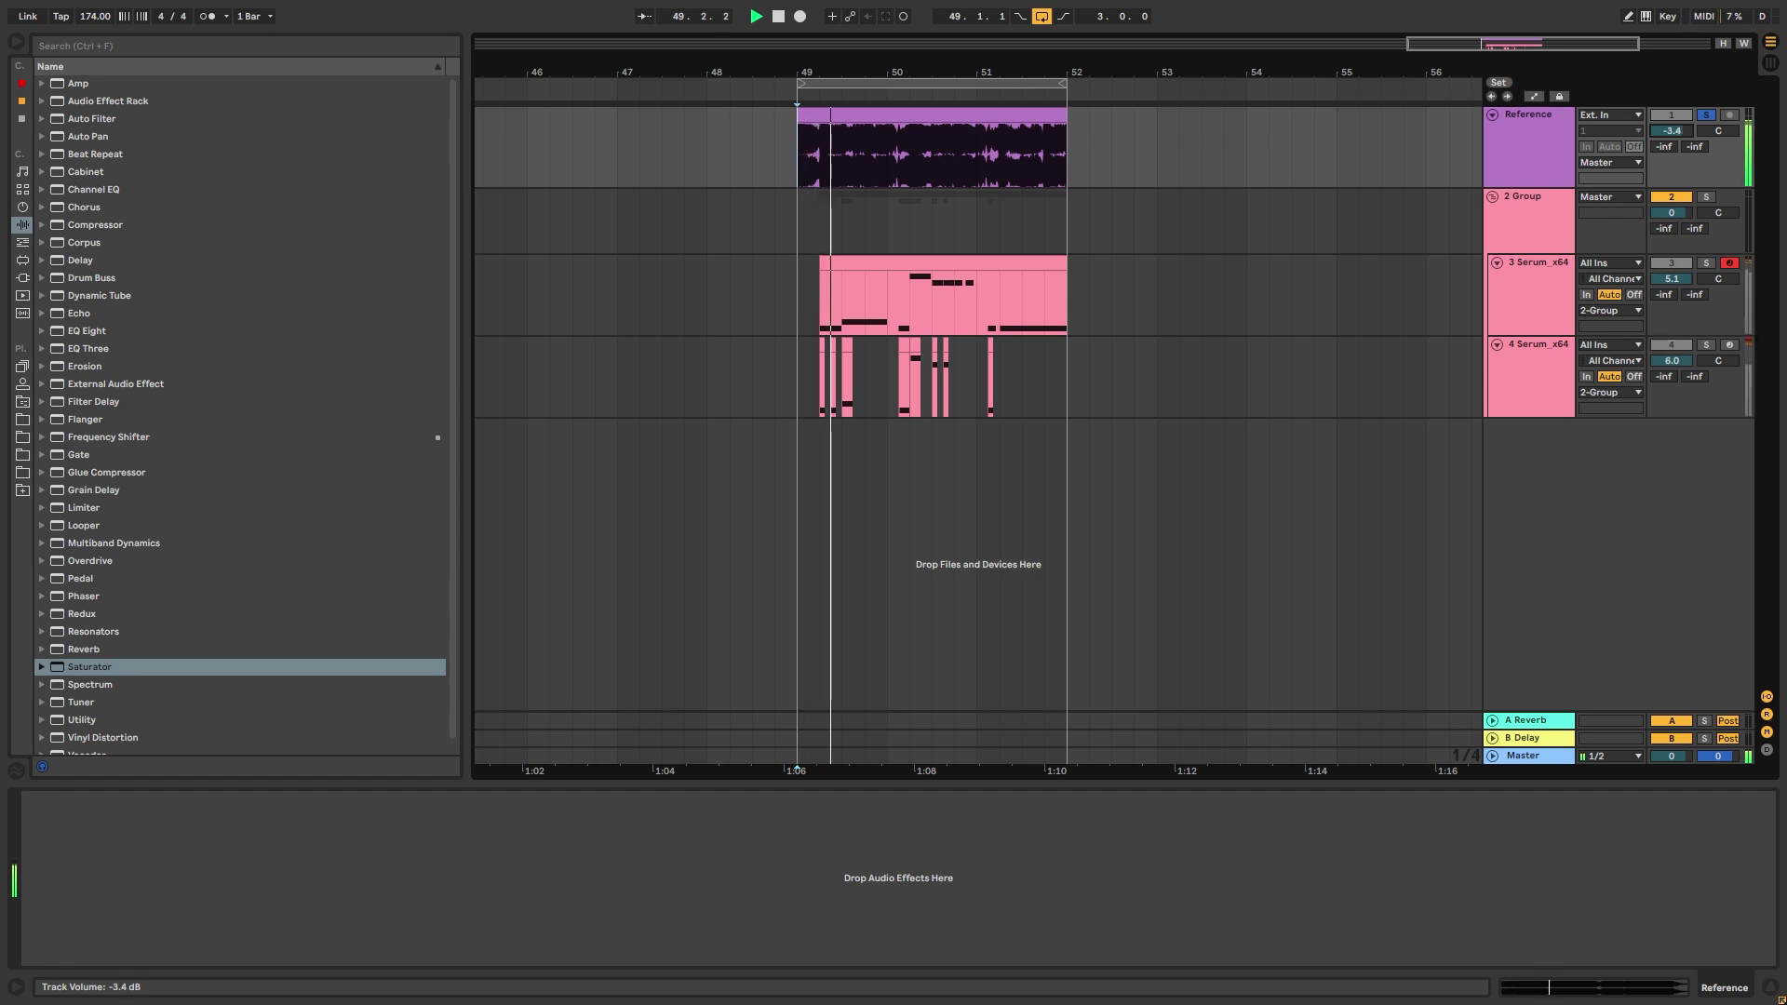
- Set the Reference track volume to -3.0, stop playback and unsolo it
{"action": "left_click_drag", "start_coordinate": [1672, 131], "coordinate": [1672, 125]}
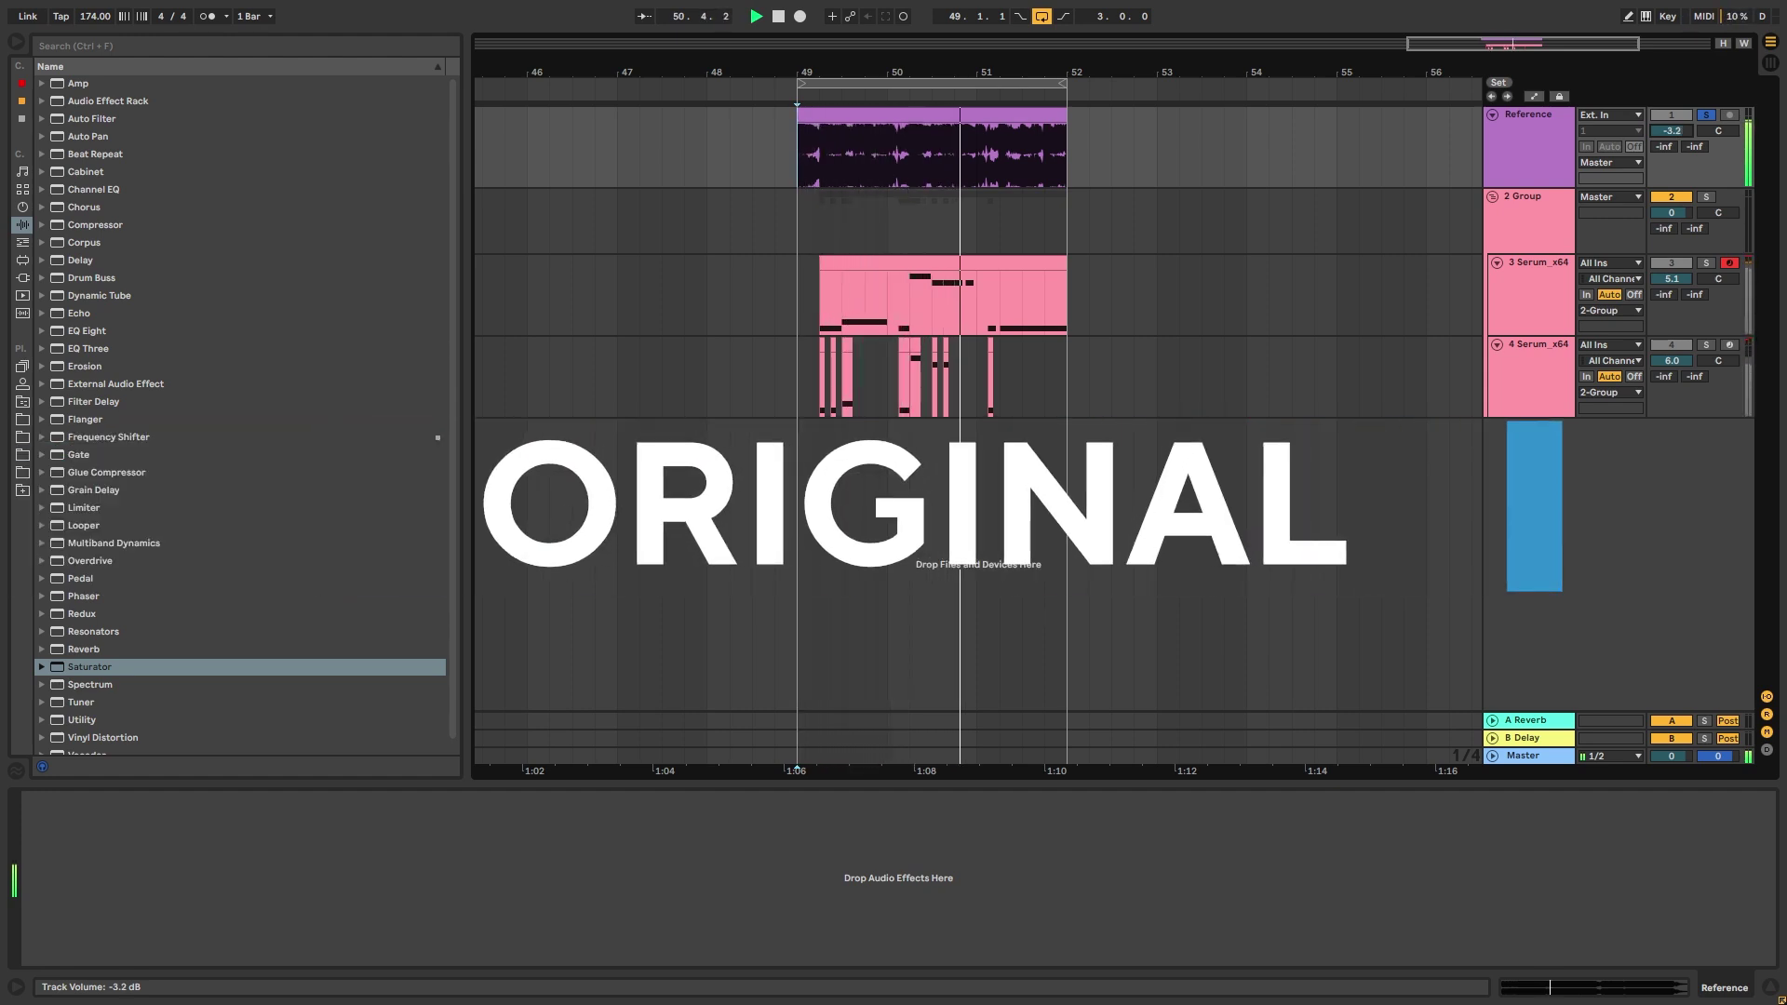
{"action": "key", "text": "space"}
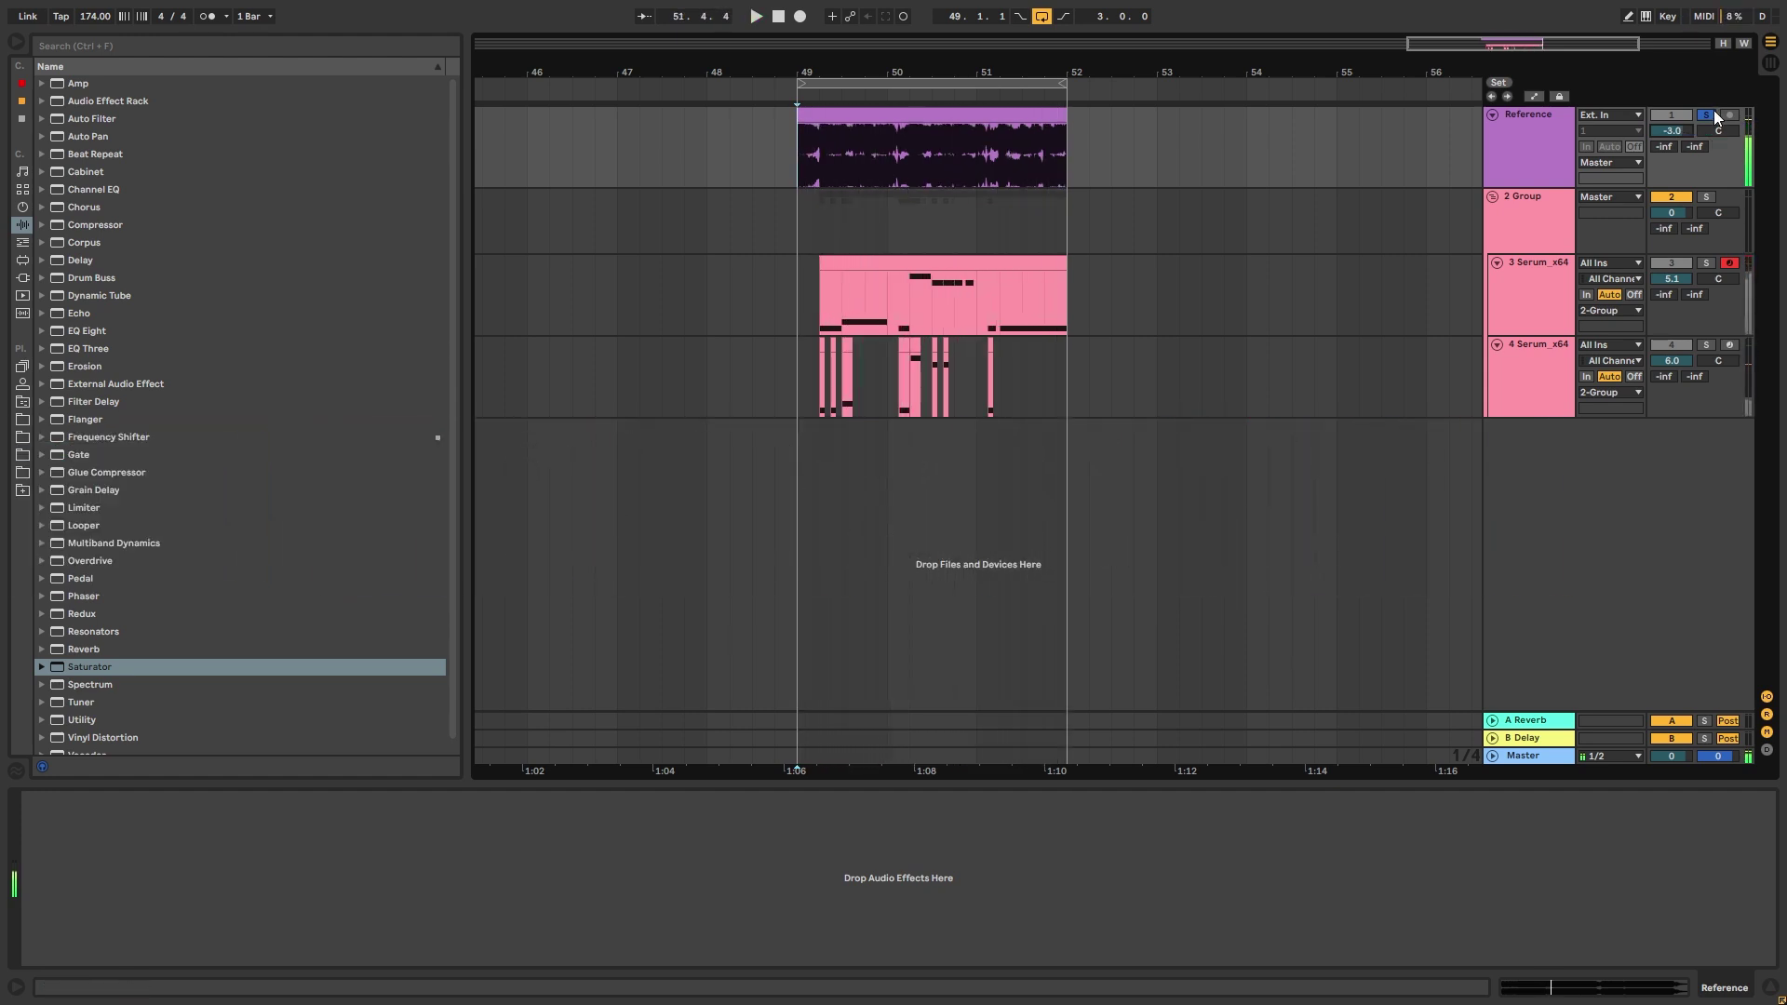
{"action": "left_click", "coordinate": [1702, 116]}
{"action": "key", "text": "space"}
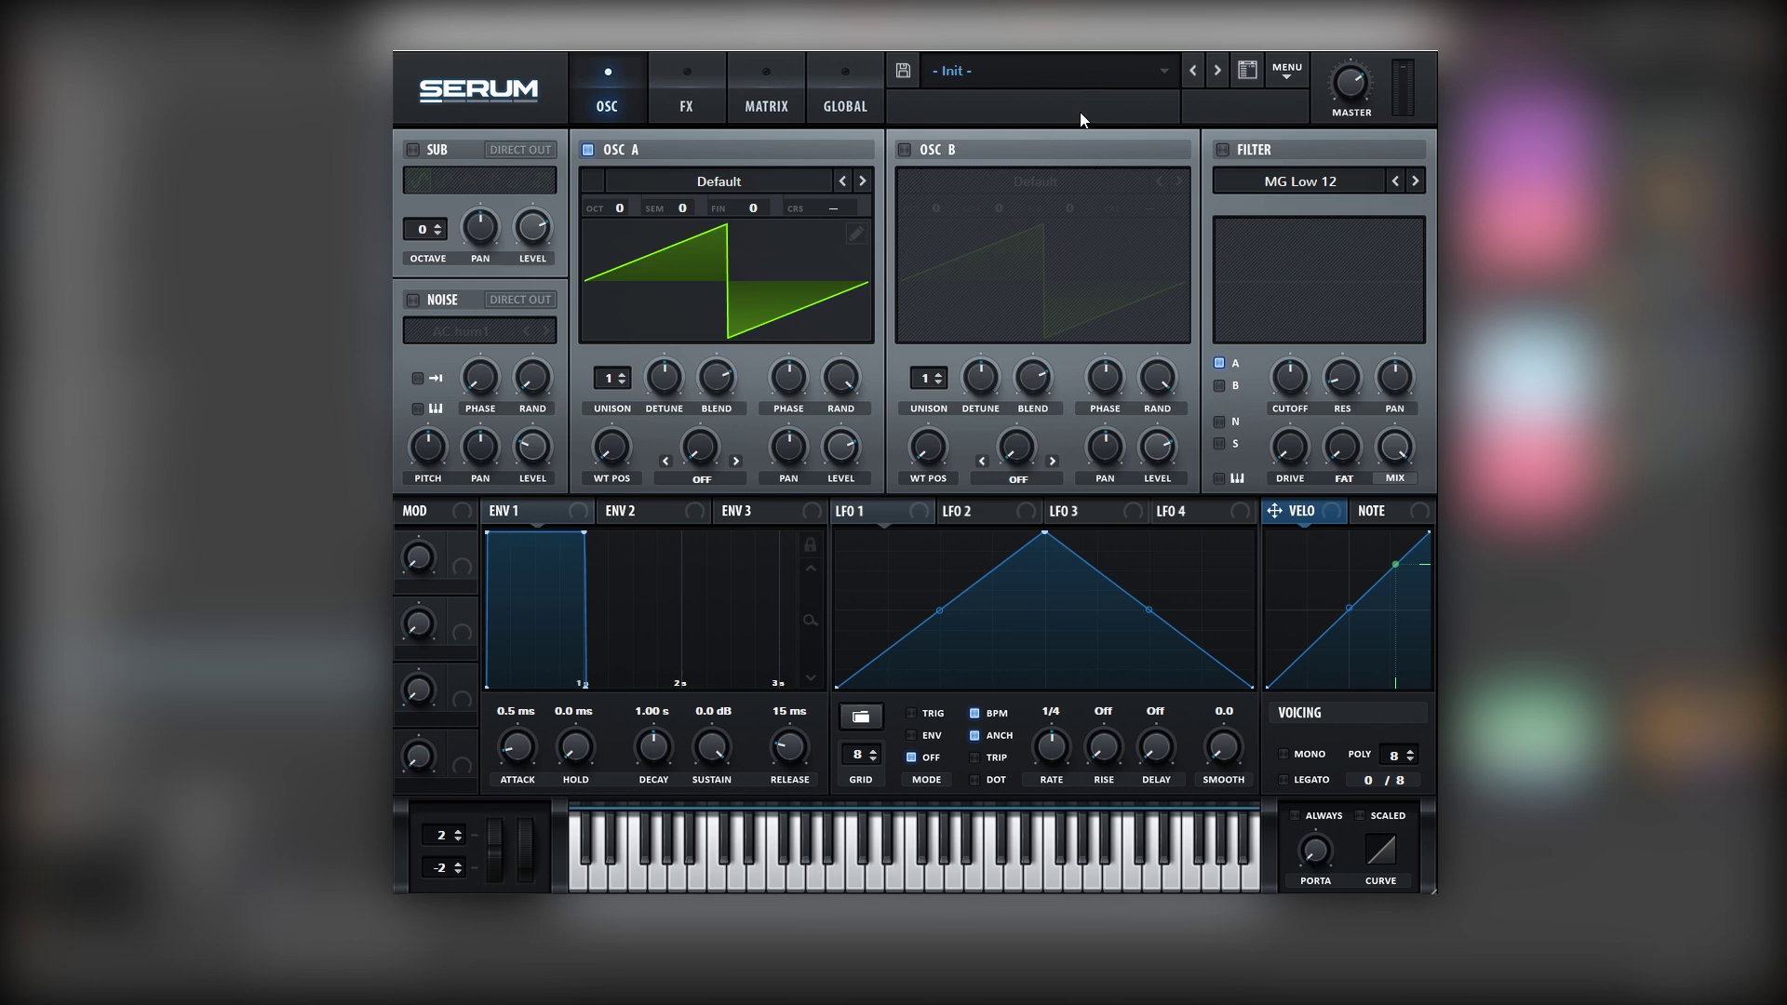
- Set Serum's pitch-bend up range to 11 semitones and play the riff from 1.2.1
{"action": "left_click", "coordinate": [454, 832]}
{"action": "left_click", "coordinate": [454, 832]}
{"action": "left_click_drag", "start_coordinate": [454, 836], "coordinate": [467, 796]}
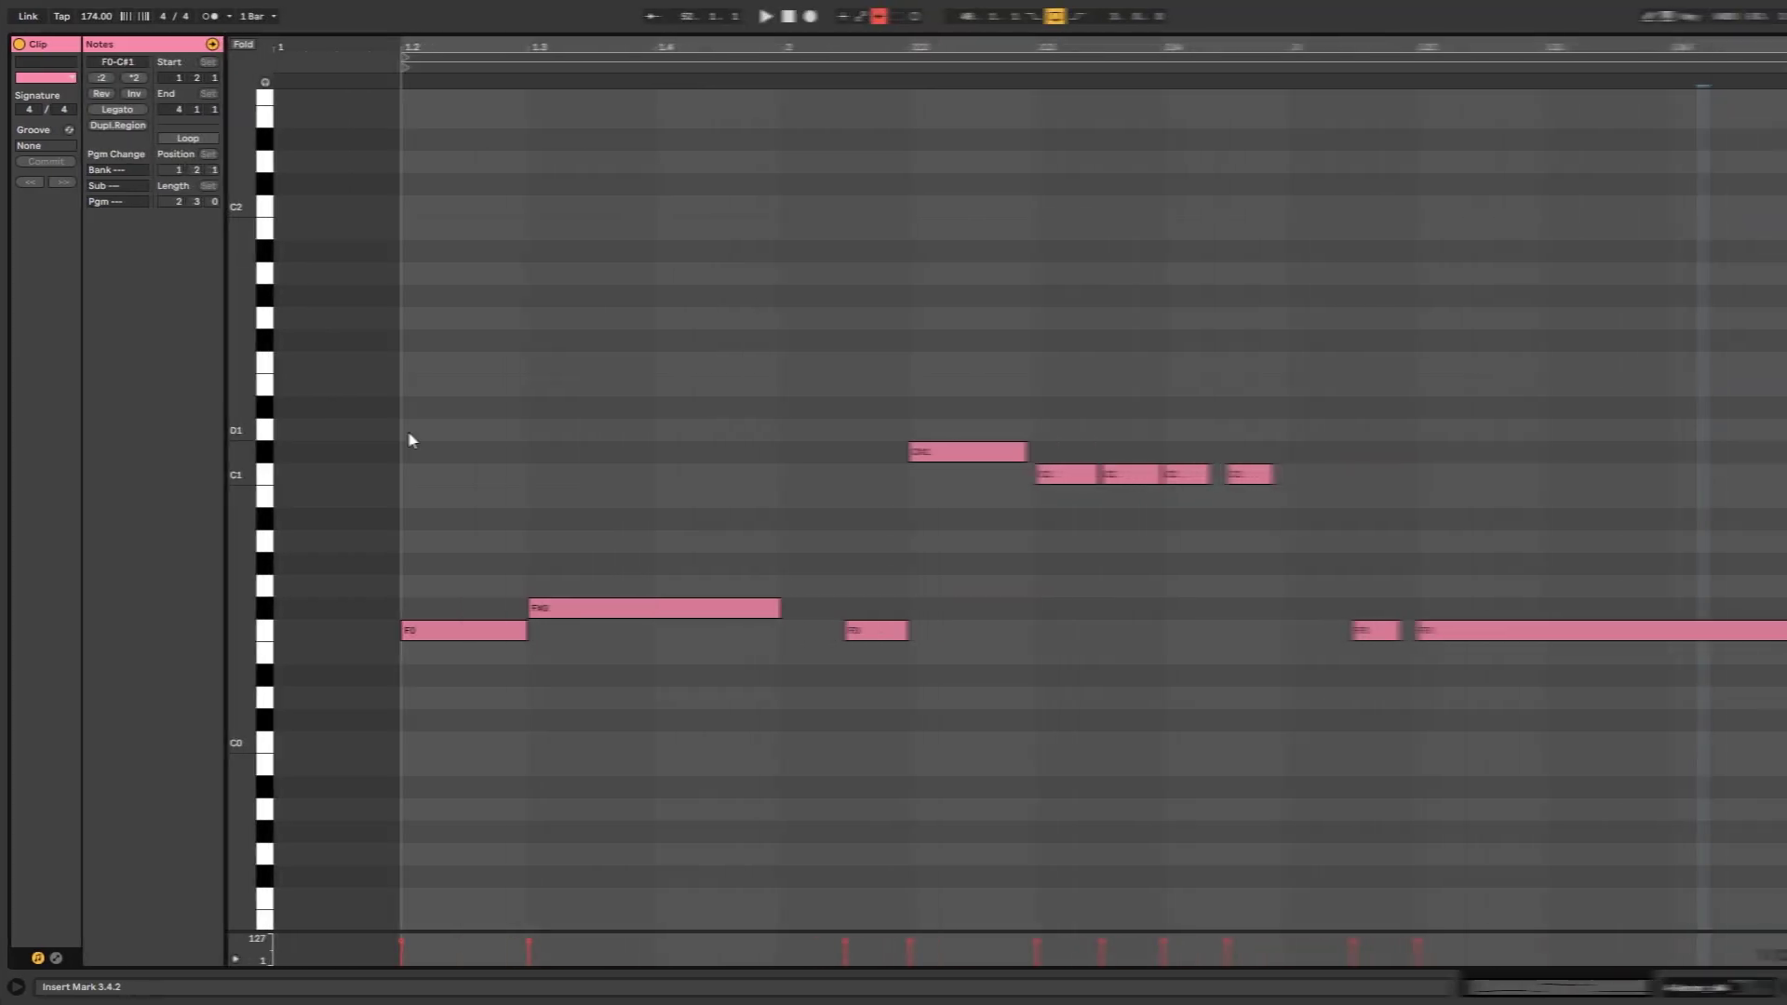
{"action": "left_click", "coordinate": [399, 479]}
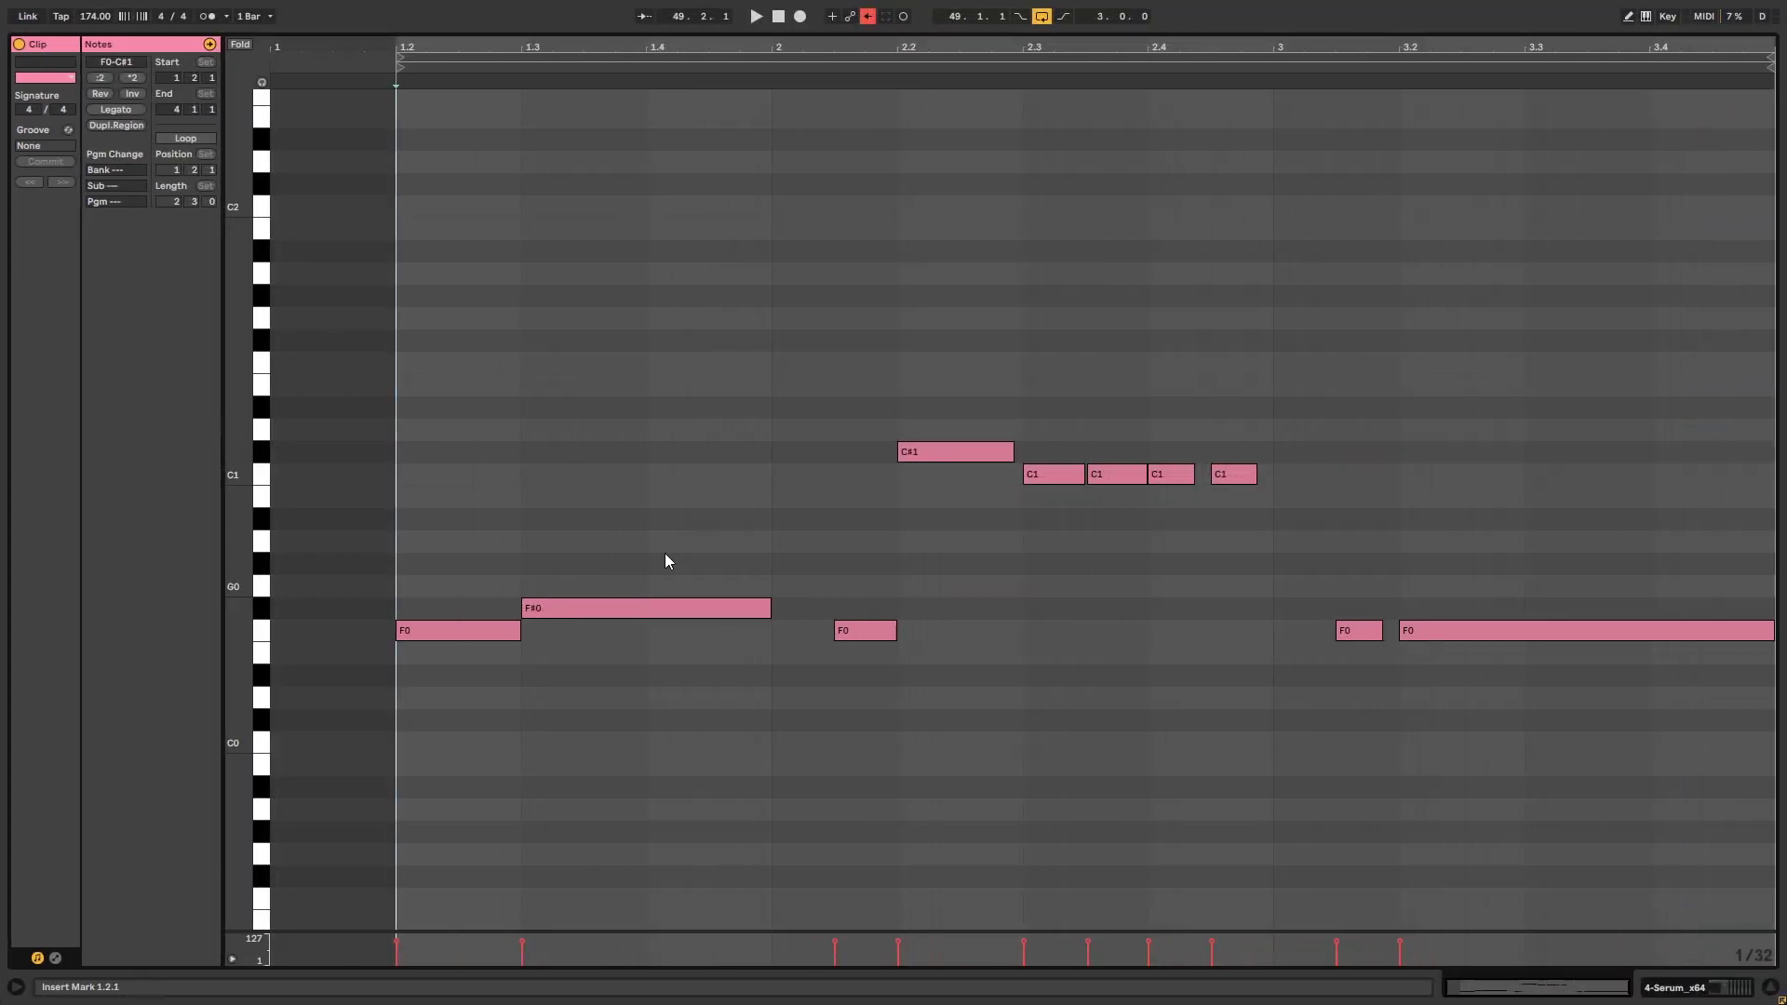
{"action": "key", "text": "space"}
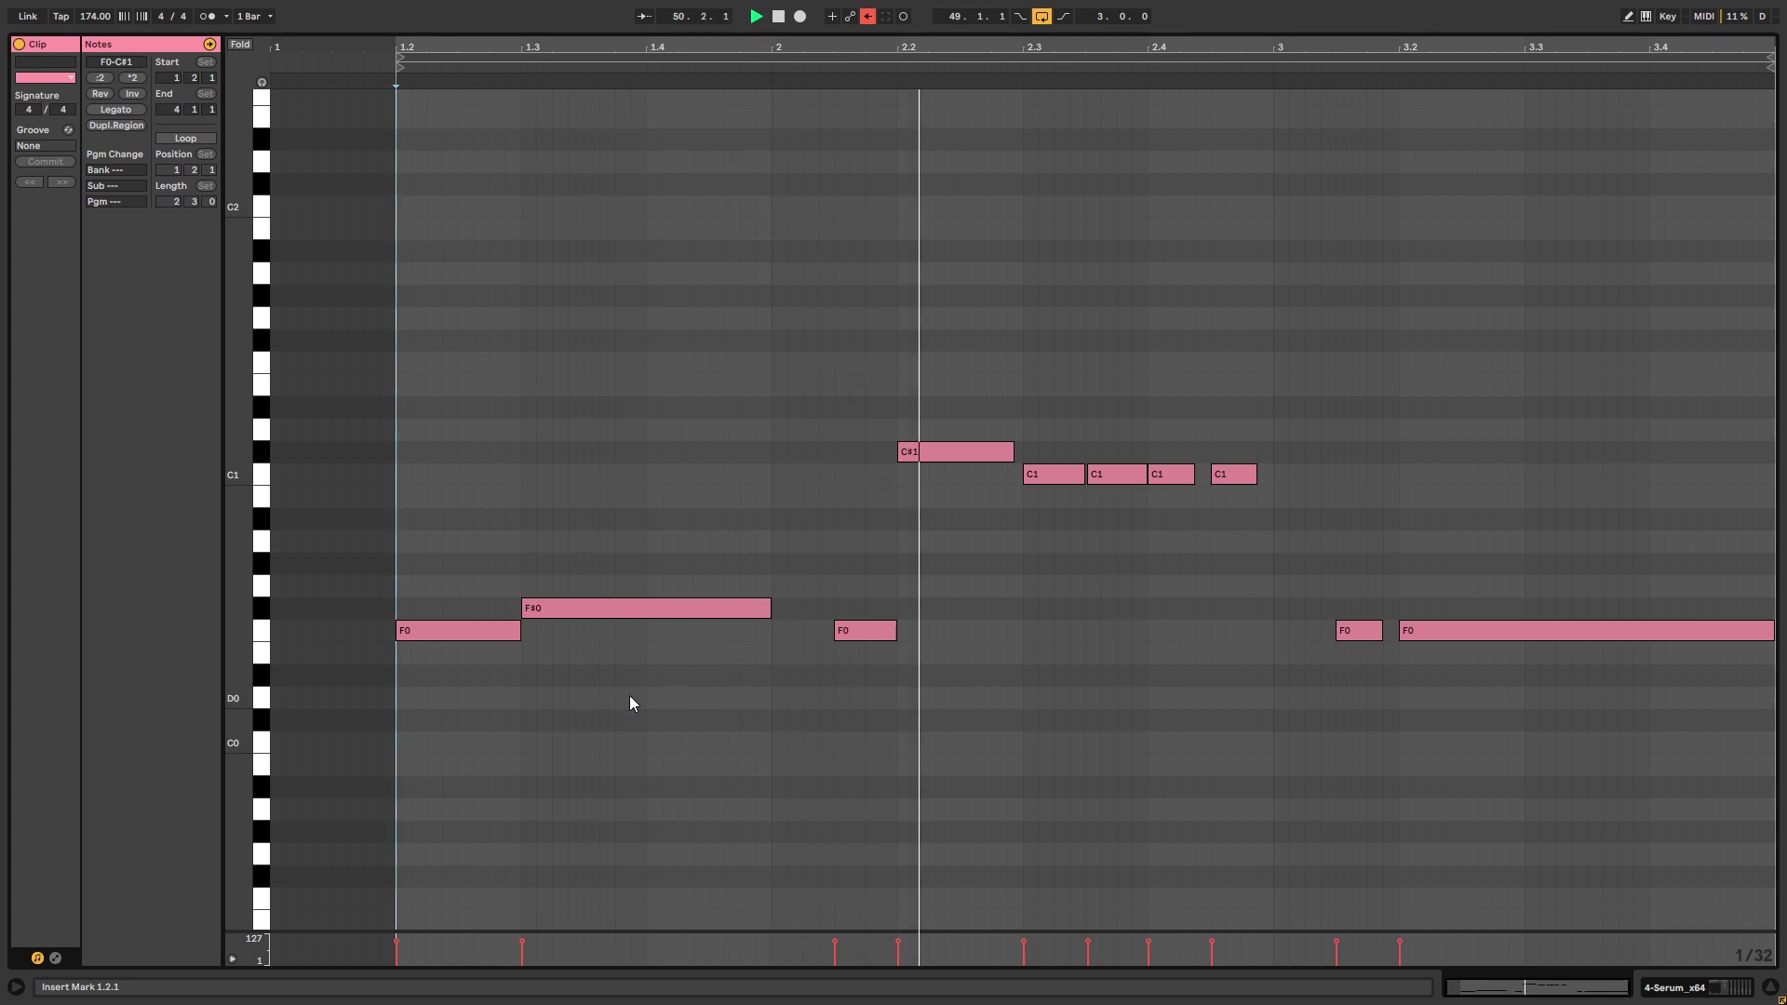
{"action": "key", "text": "space"}
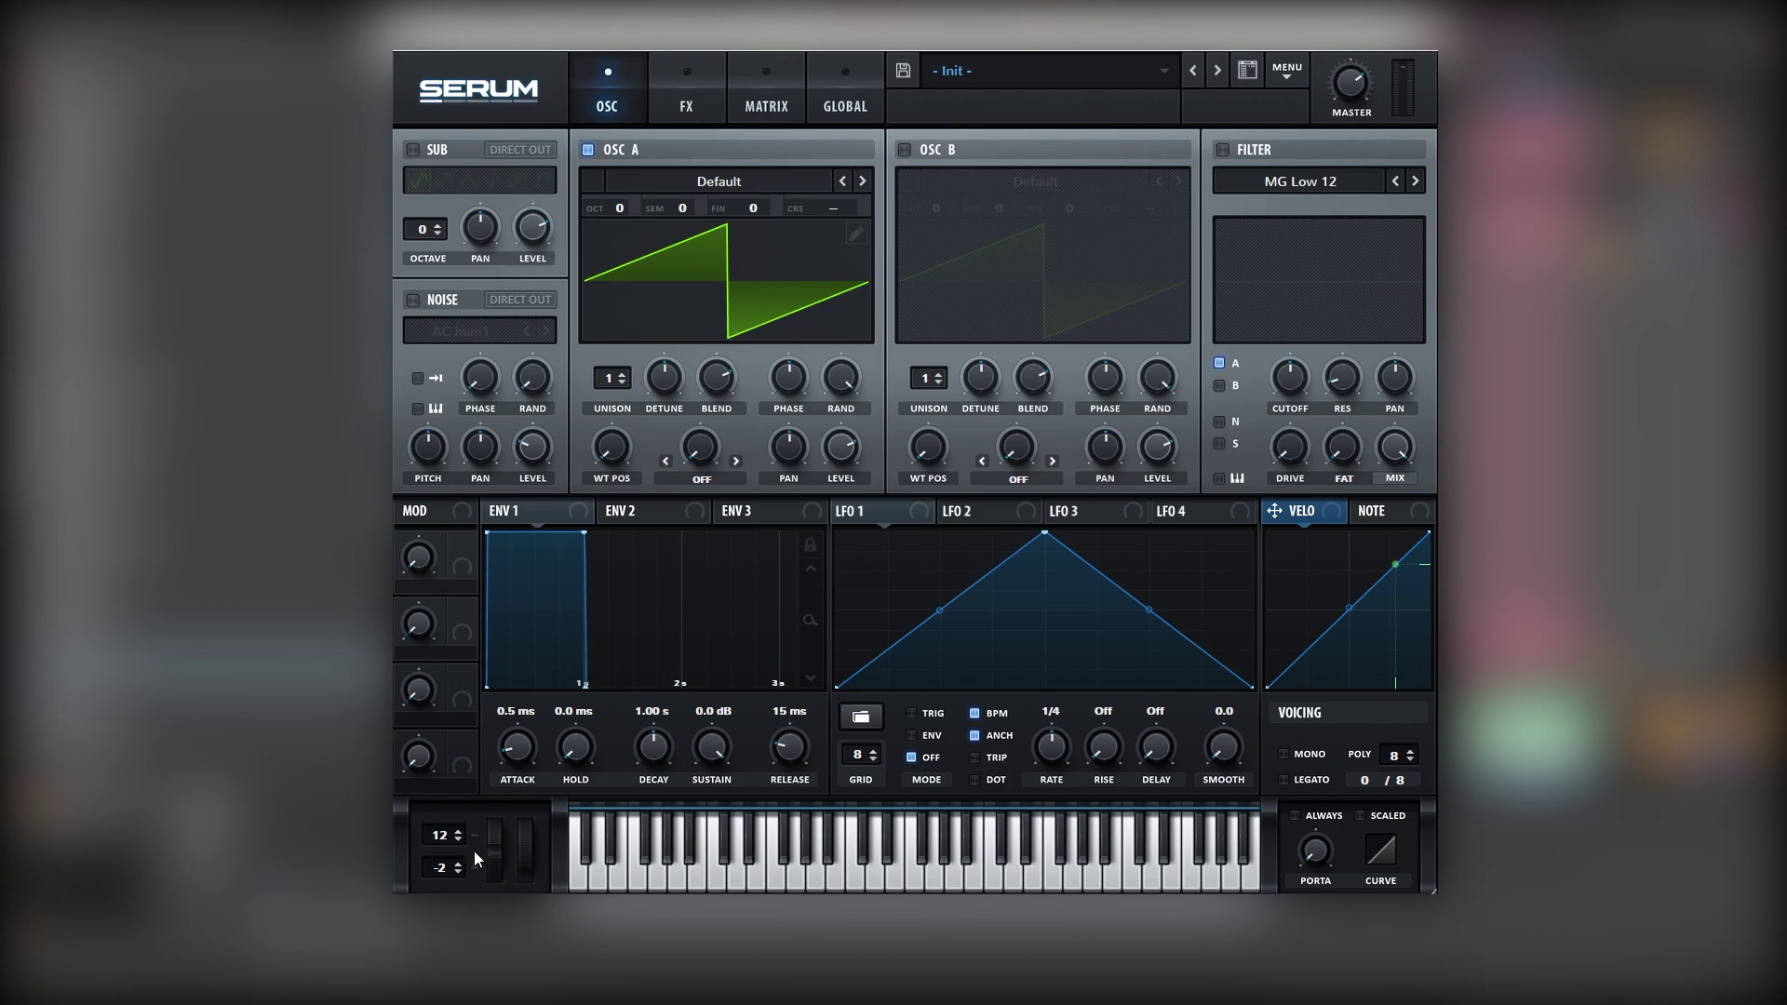
- Try pitch bending, then show the clip's Pitch Bend envelope and audition the opening notes
{"action": "left_click_drag", "start_coordinate": [494, 845], "coordinate": [512, 847]}
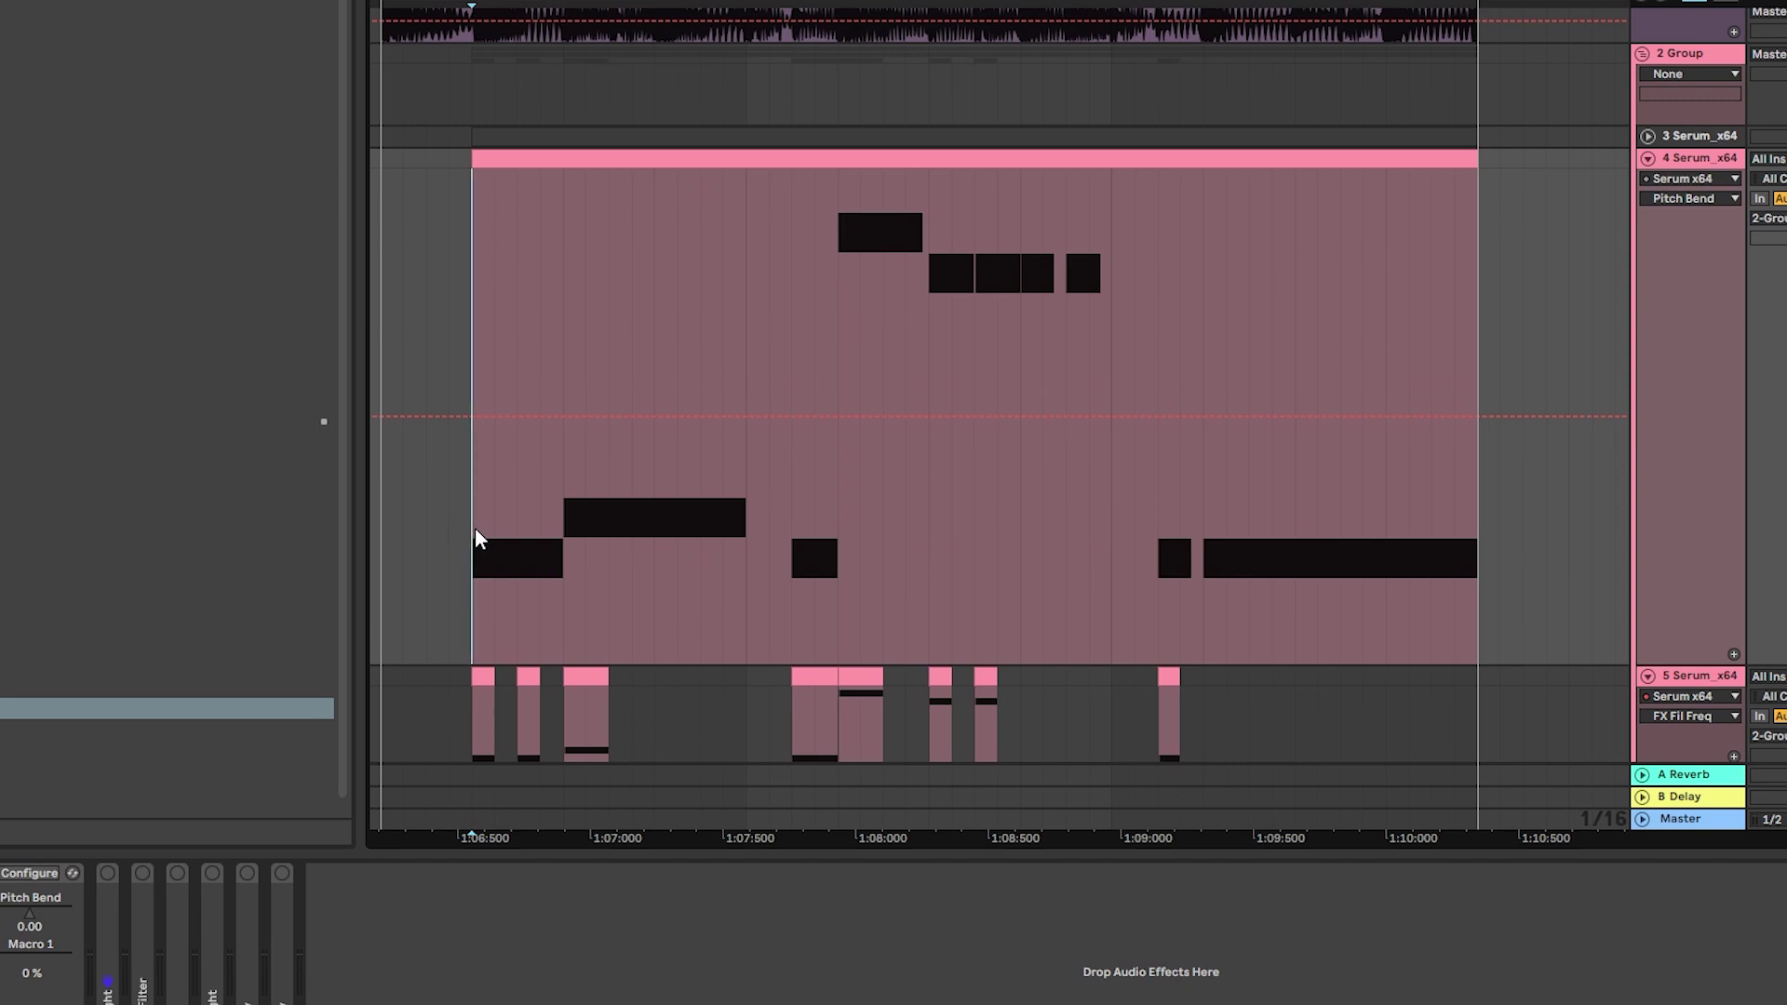
{"action": "left_click", "coordinate": [928, 531]}
{"action": "left_click", "coordinate": [700, 545]}
{"action": "left_click_drag", "start_coordinate": [472, 507], "coordinate": [559, 503]}
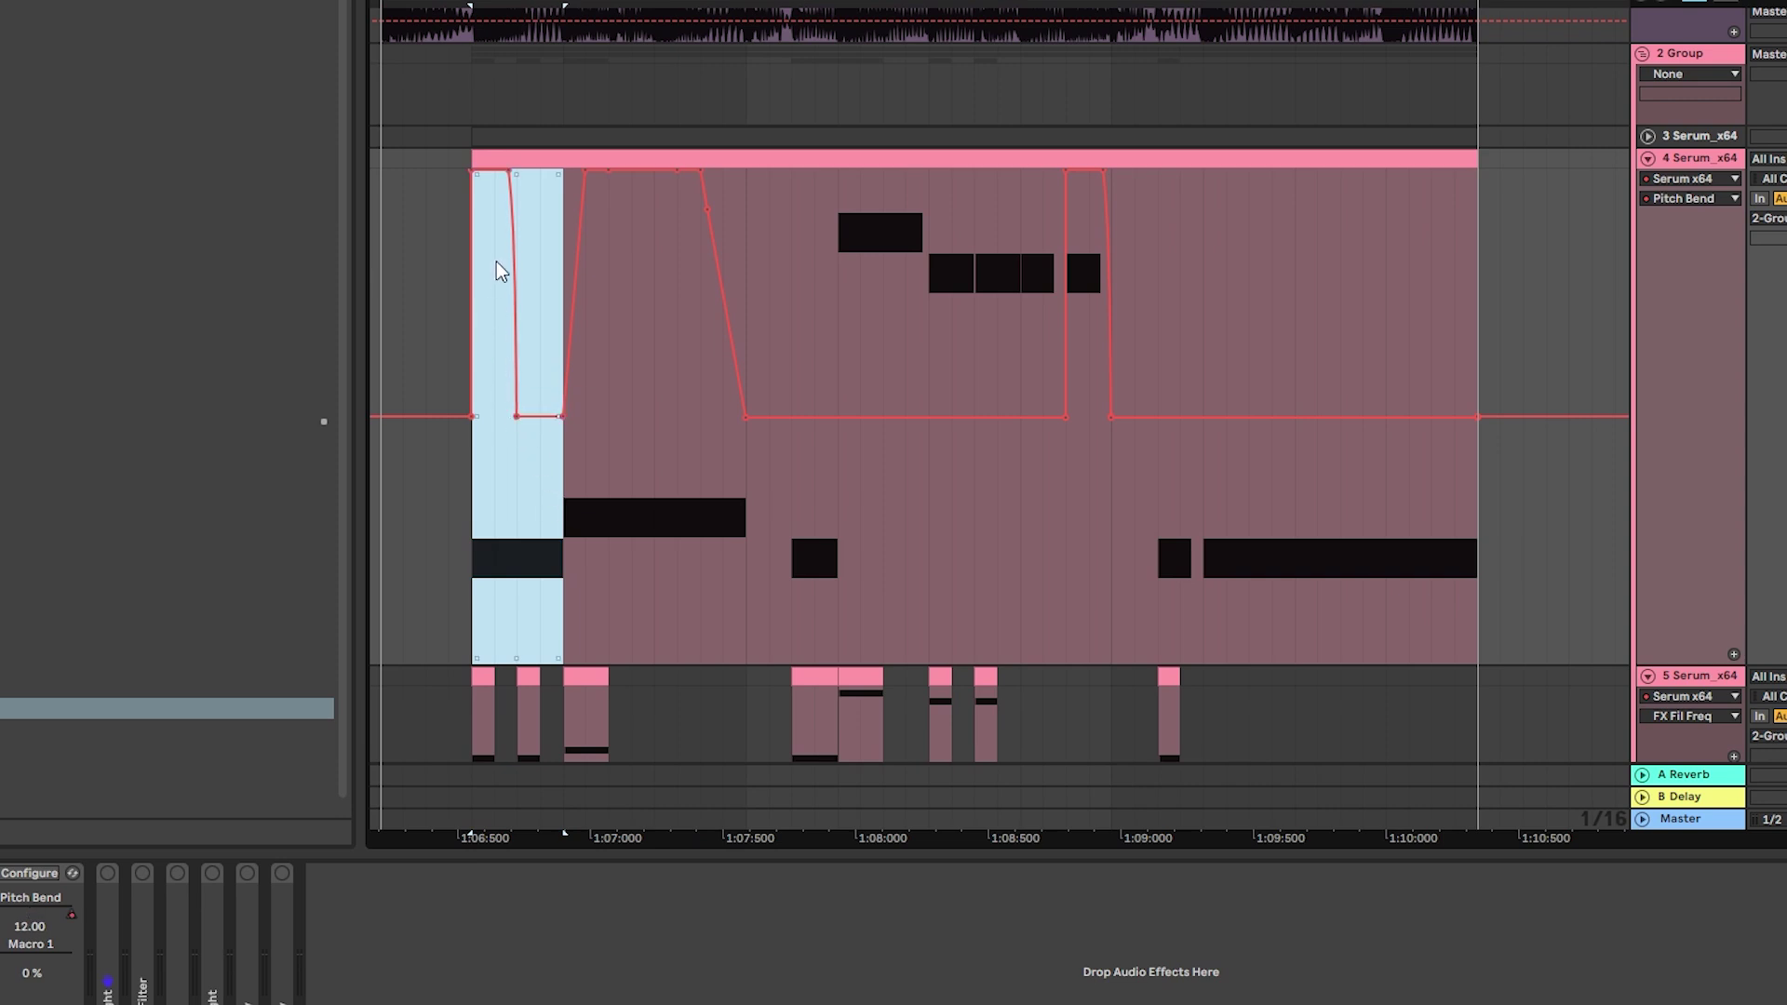
{"action": "left_click", "coordinate": [498, 233]}
{"action": "left_click_drag", "start_coordinate": [497, 476], "coordinate": [494, 428]}
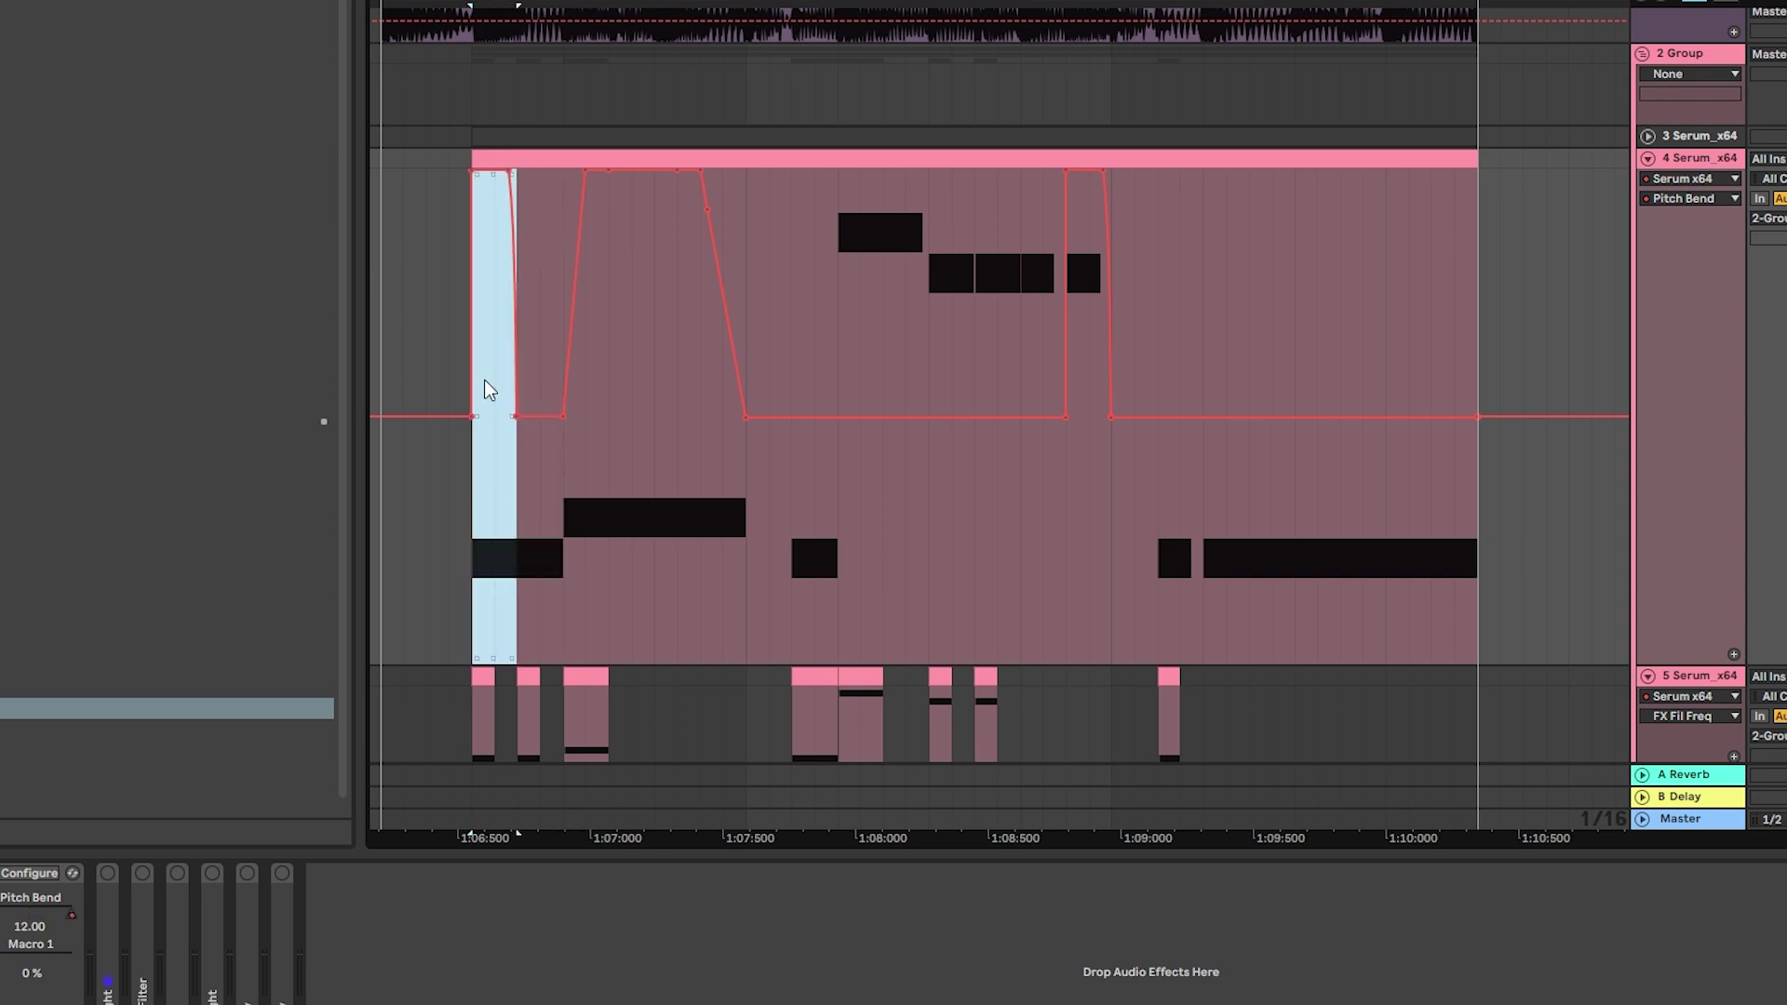
{"action": "key", "text": "space"}
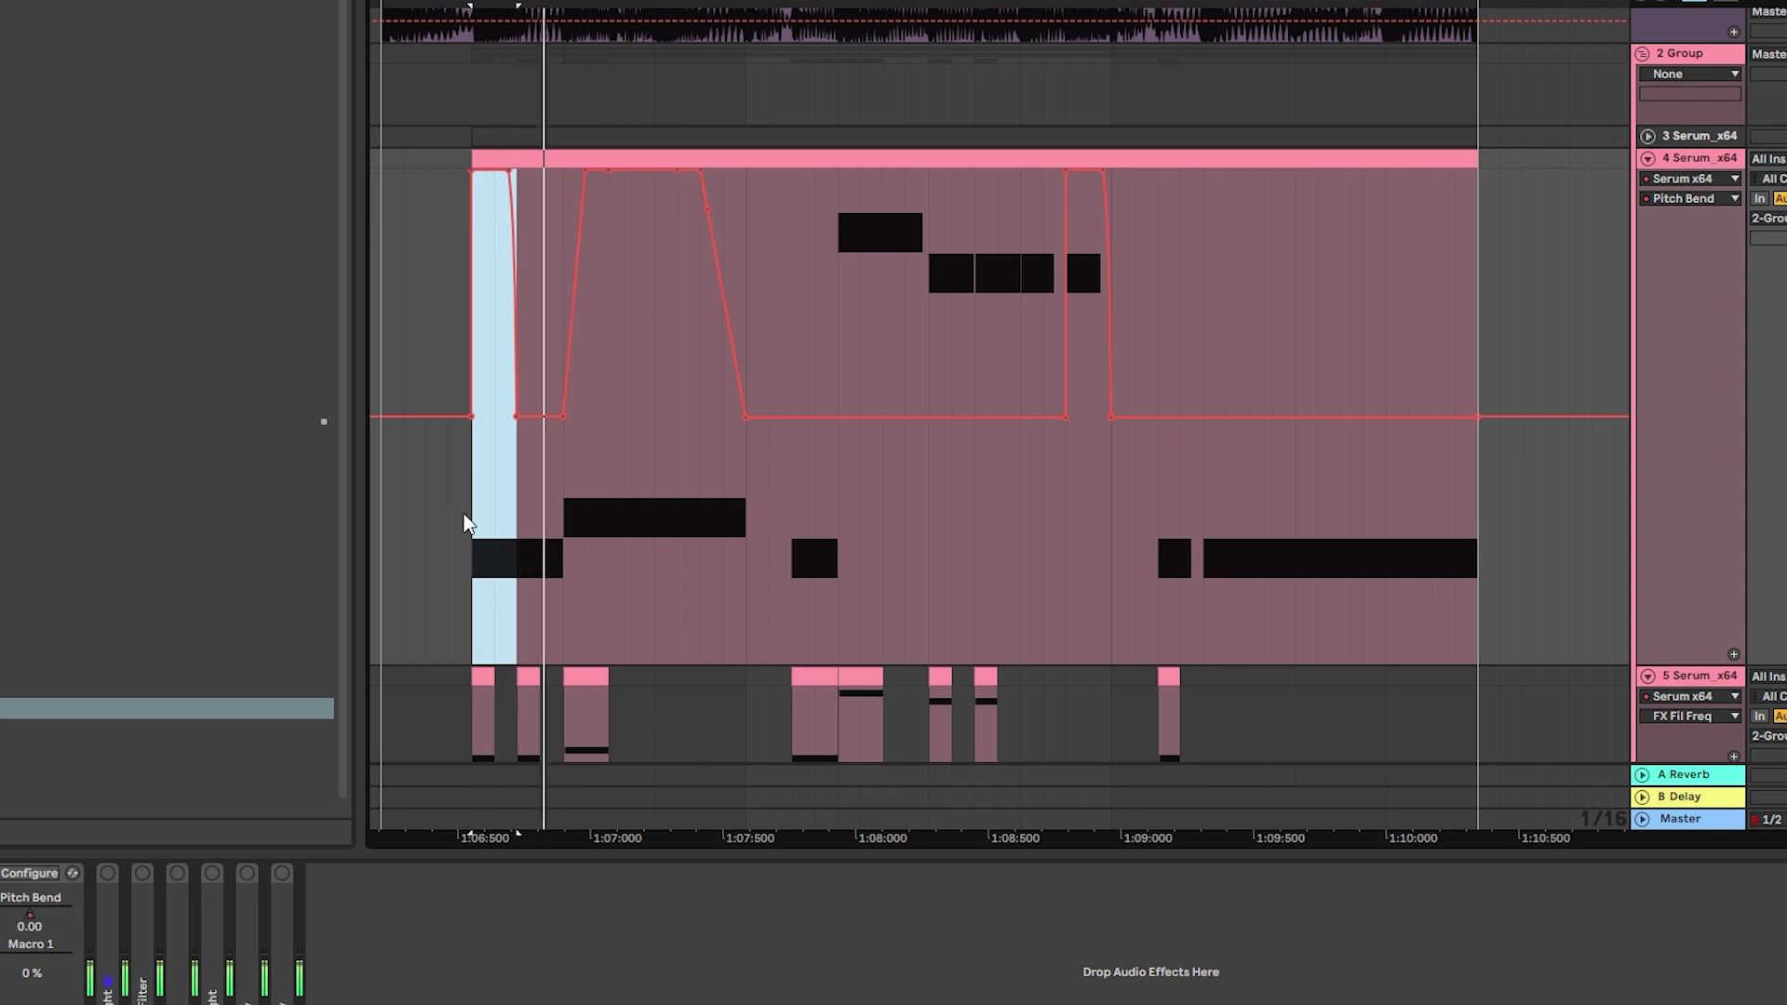
{"action": "left_click", "coordinate": [527, 268]}
{"action": "key", "text": "space"}
- Draw pitch-bend ramps to 12.00 around the long F#0 note, a later bend and the whole clip
{"action": "left_click_drag", "start_coordinate": [567, 550], "coordinate": [750, 527]}
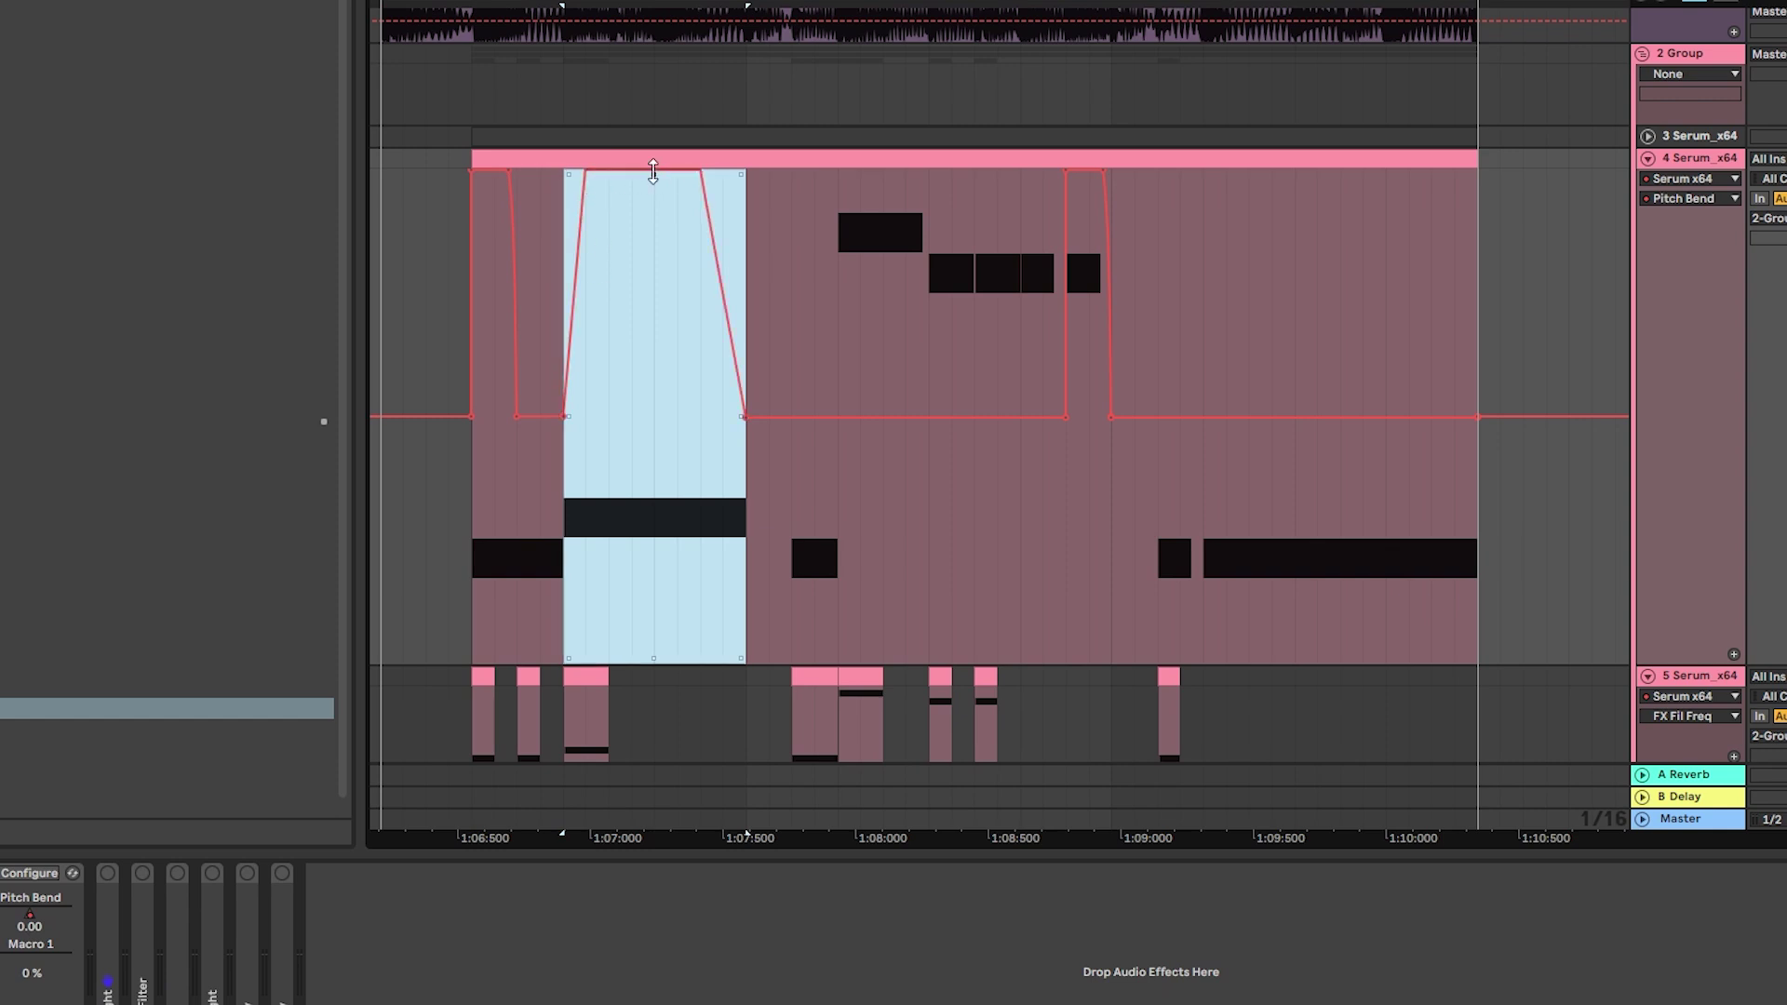
{"action": "left_click", "coordinate": [467, 515]}
{"action": "key", "text": "space"}
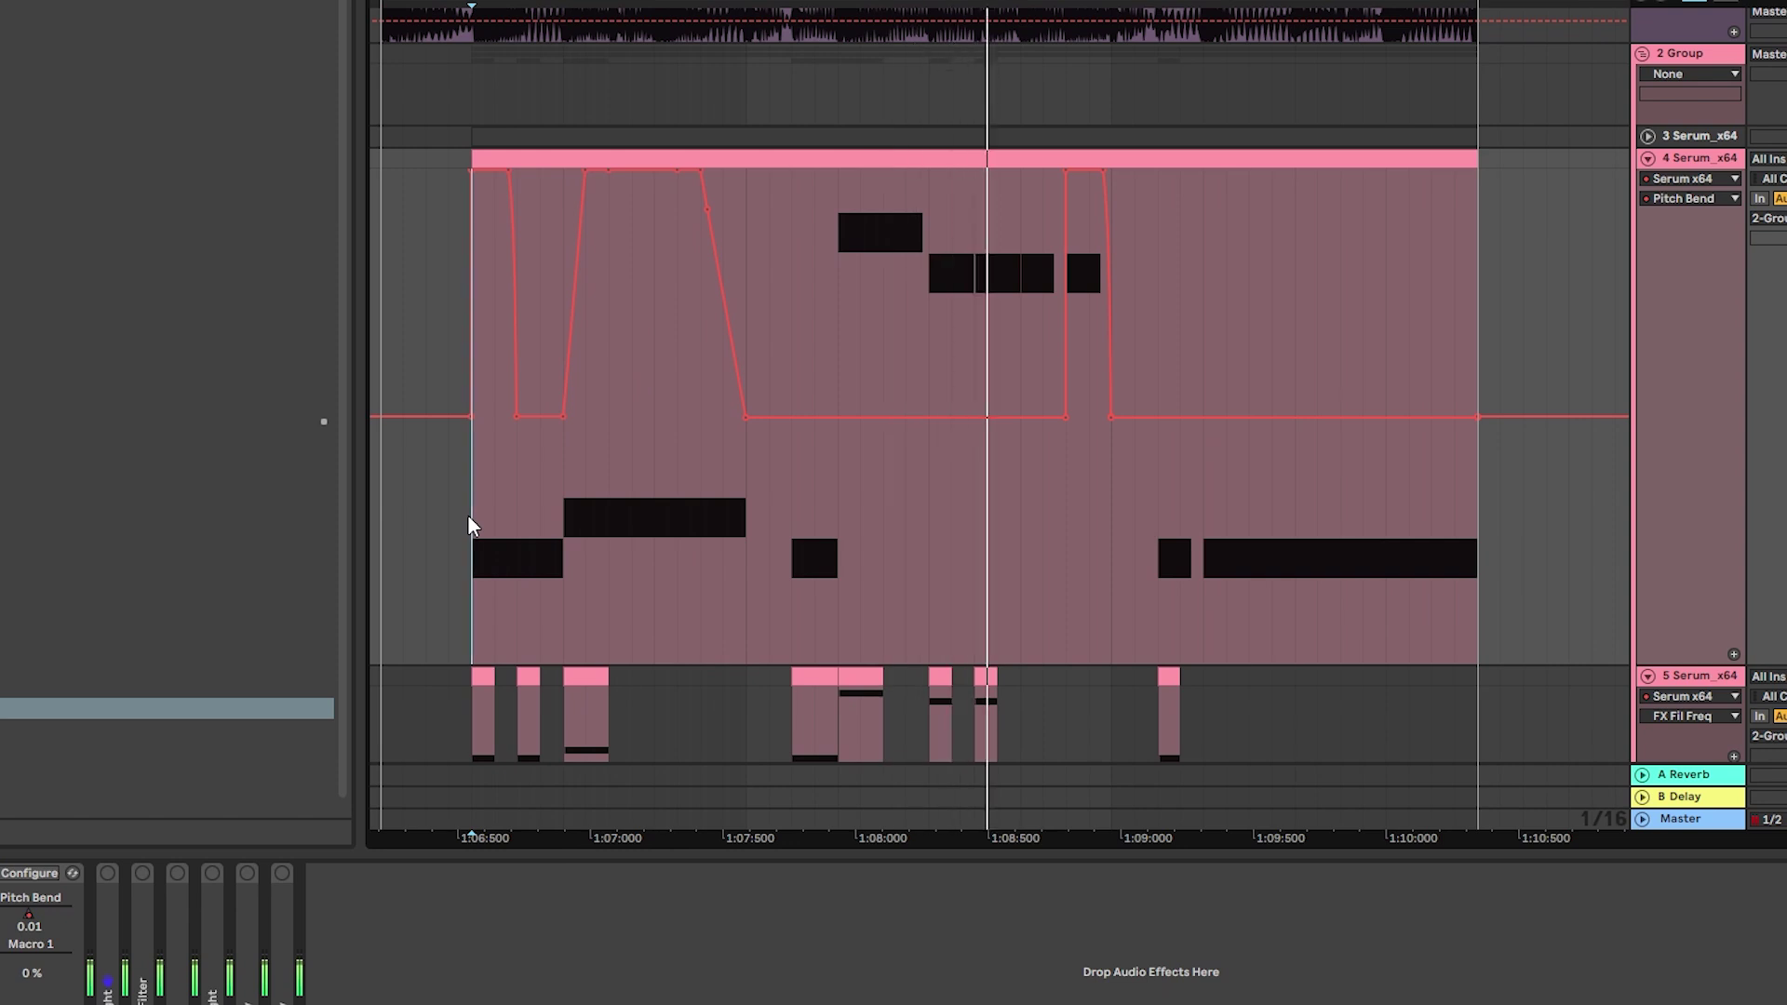
{"action": "left_click_drag", "start_coordinate": [1065, 532], "coordinate": [1111, 507]}
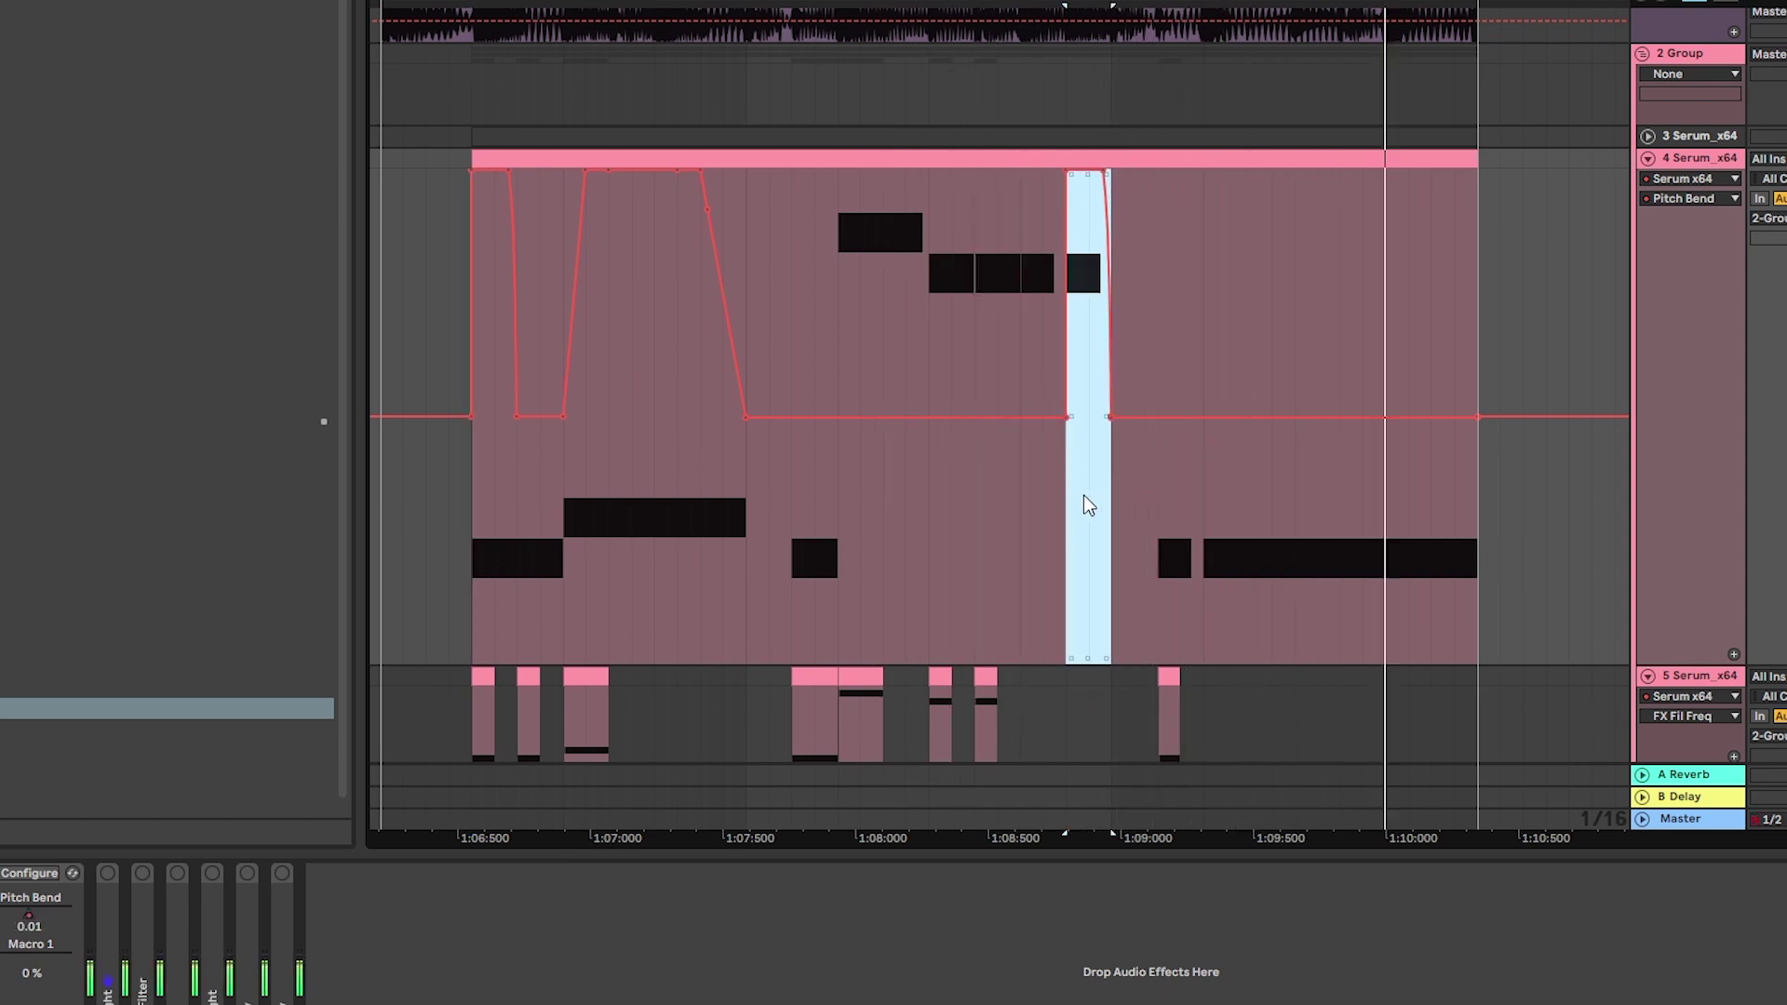
{"action": "left_click_drag", "start_coordinate": [494, 507], "coordinate": [1482, 471]}
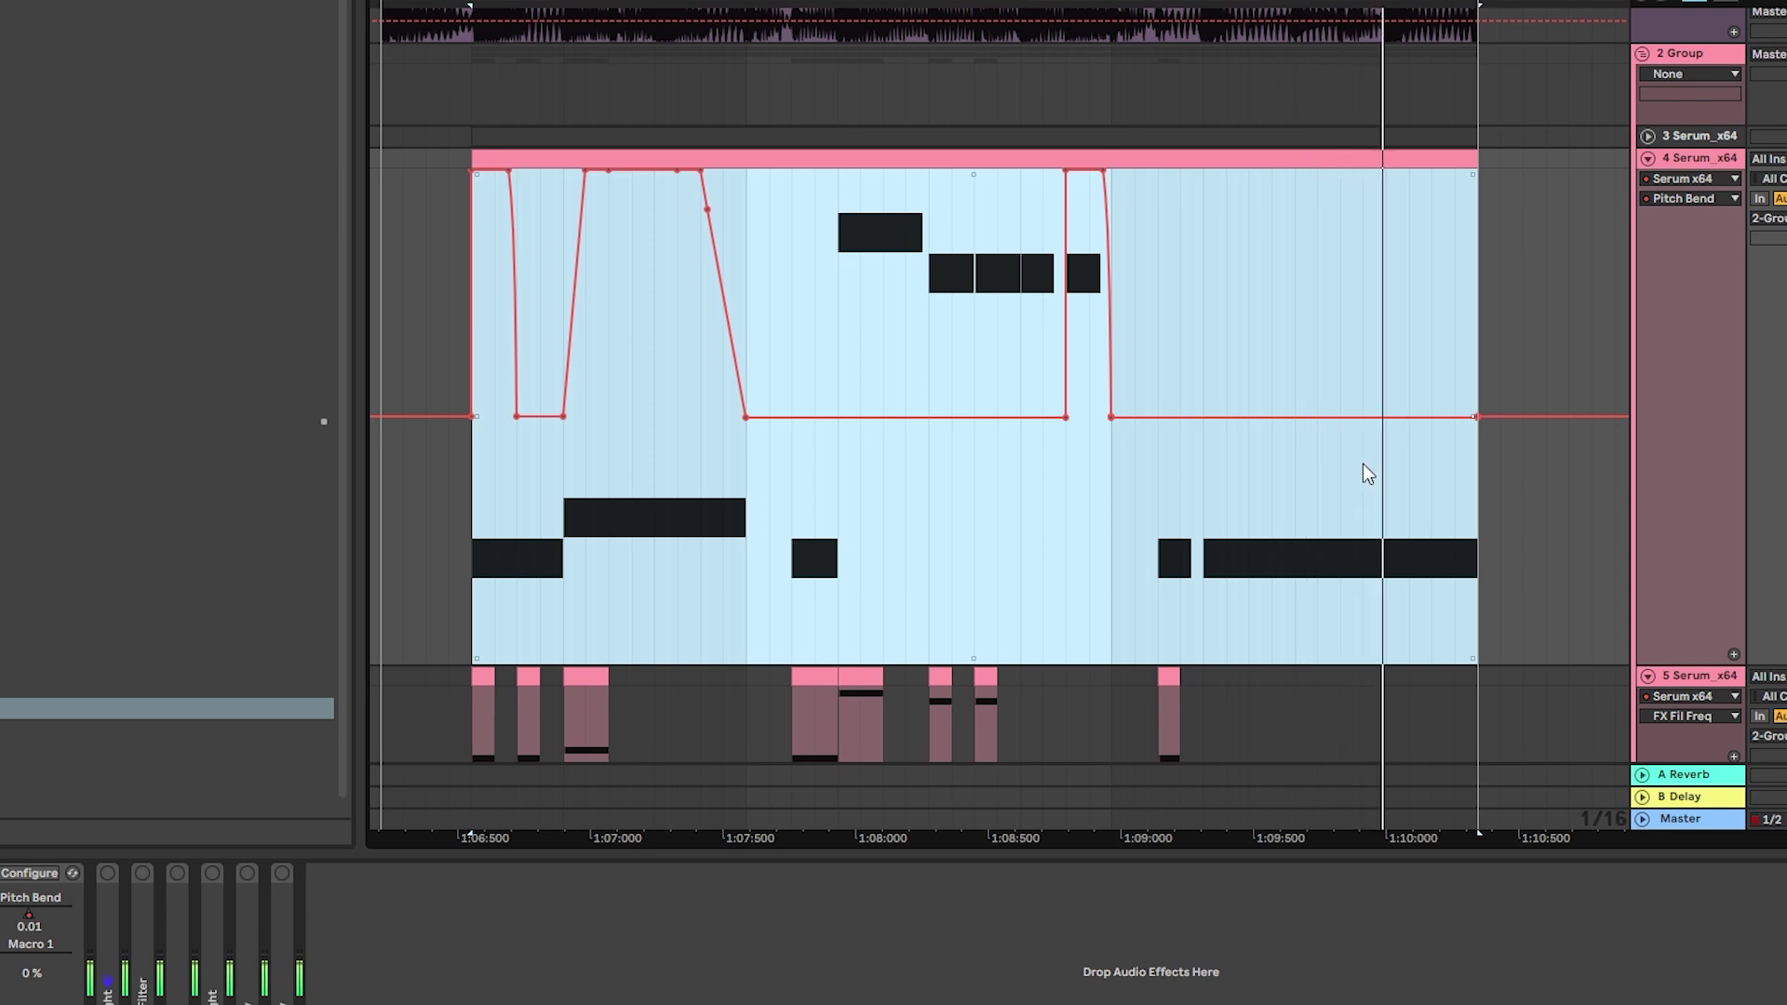
{"action": "left_click", "coordinate": [466, 523]}
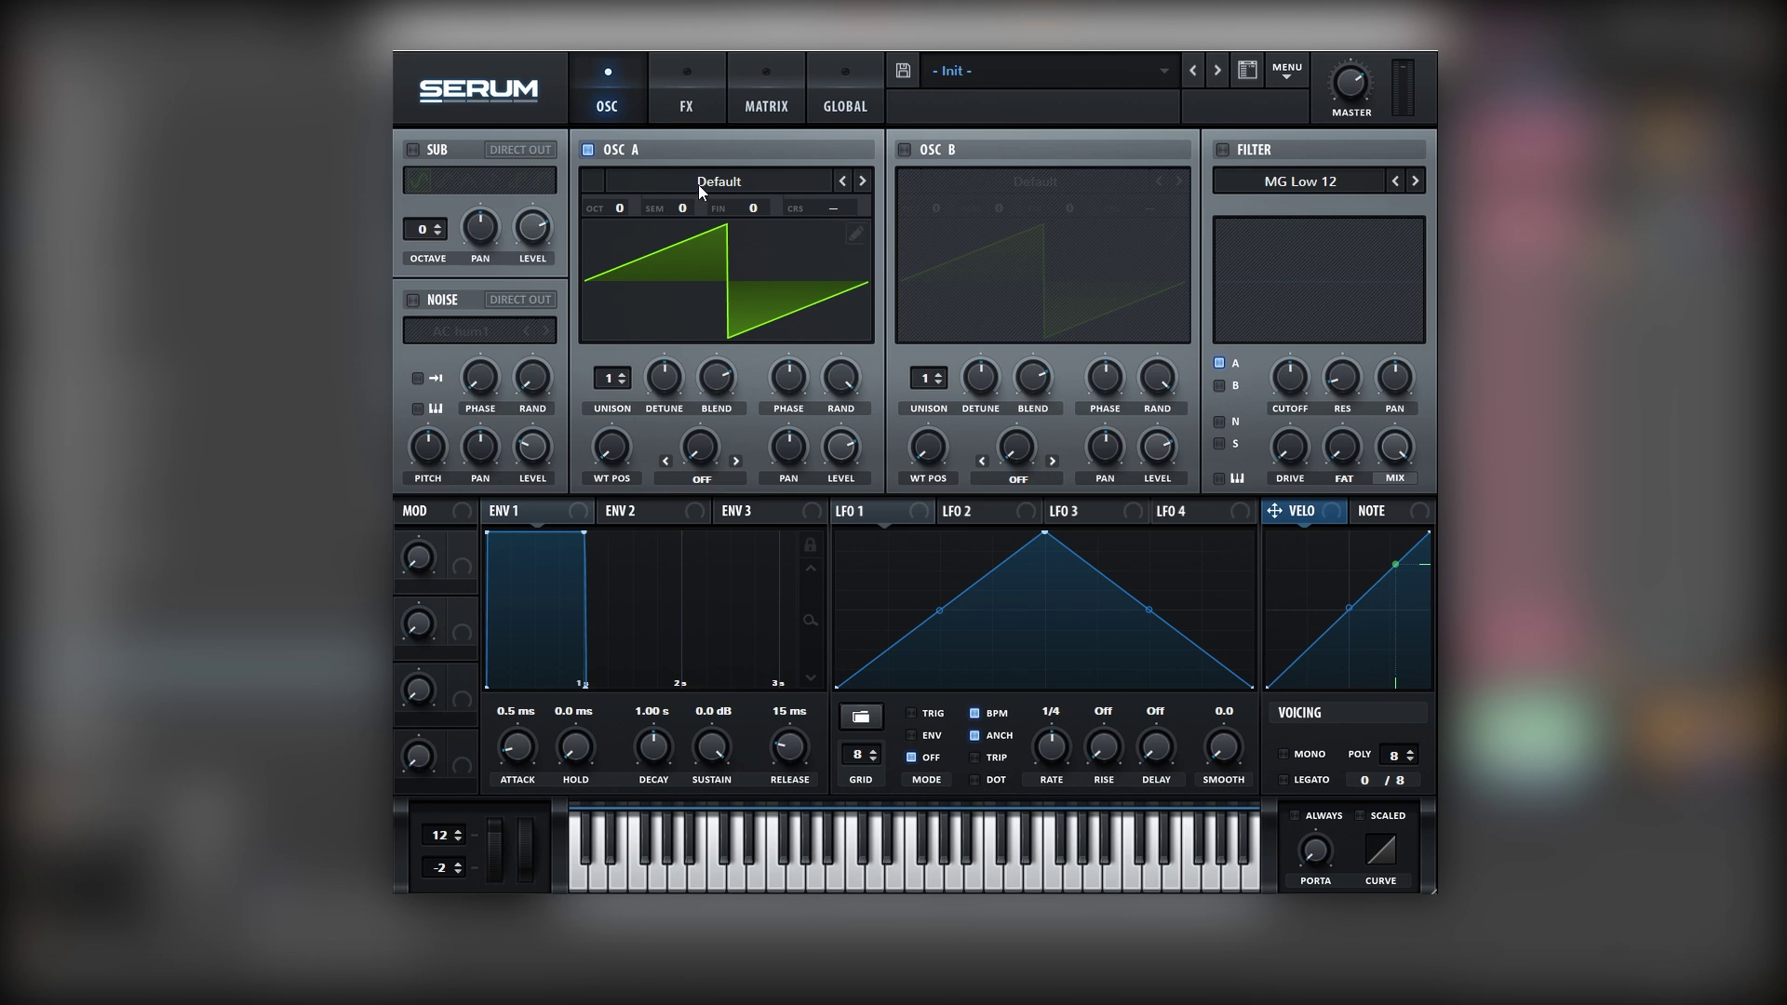
- Load the Basic Shapes sine wavetable into oscillator A
{"action": "left_click", "coordinate": [698, 184]}
{"action": "mouse_move", "coordinate": [746, 267]}
{"action": "left_click", "coordinate": [809, 332]}
- Enable oscillator B and set its fine tuning to 46 cents
{"action": "left_click", "coordinate": [940, 150]}
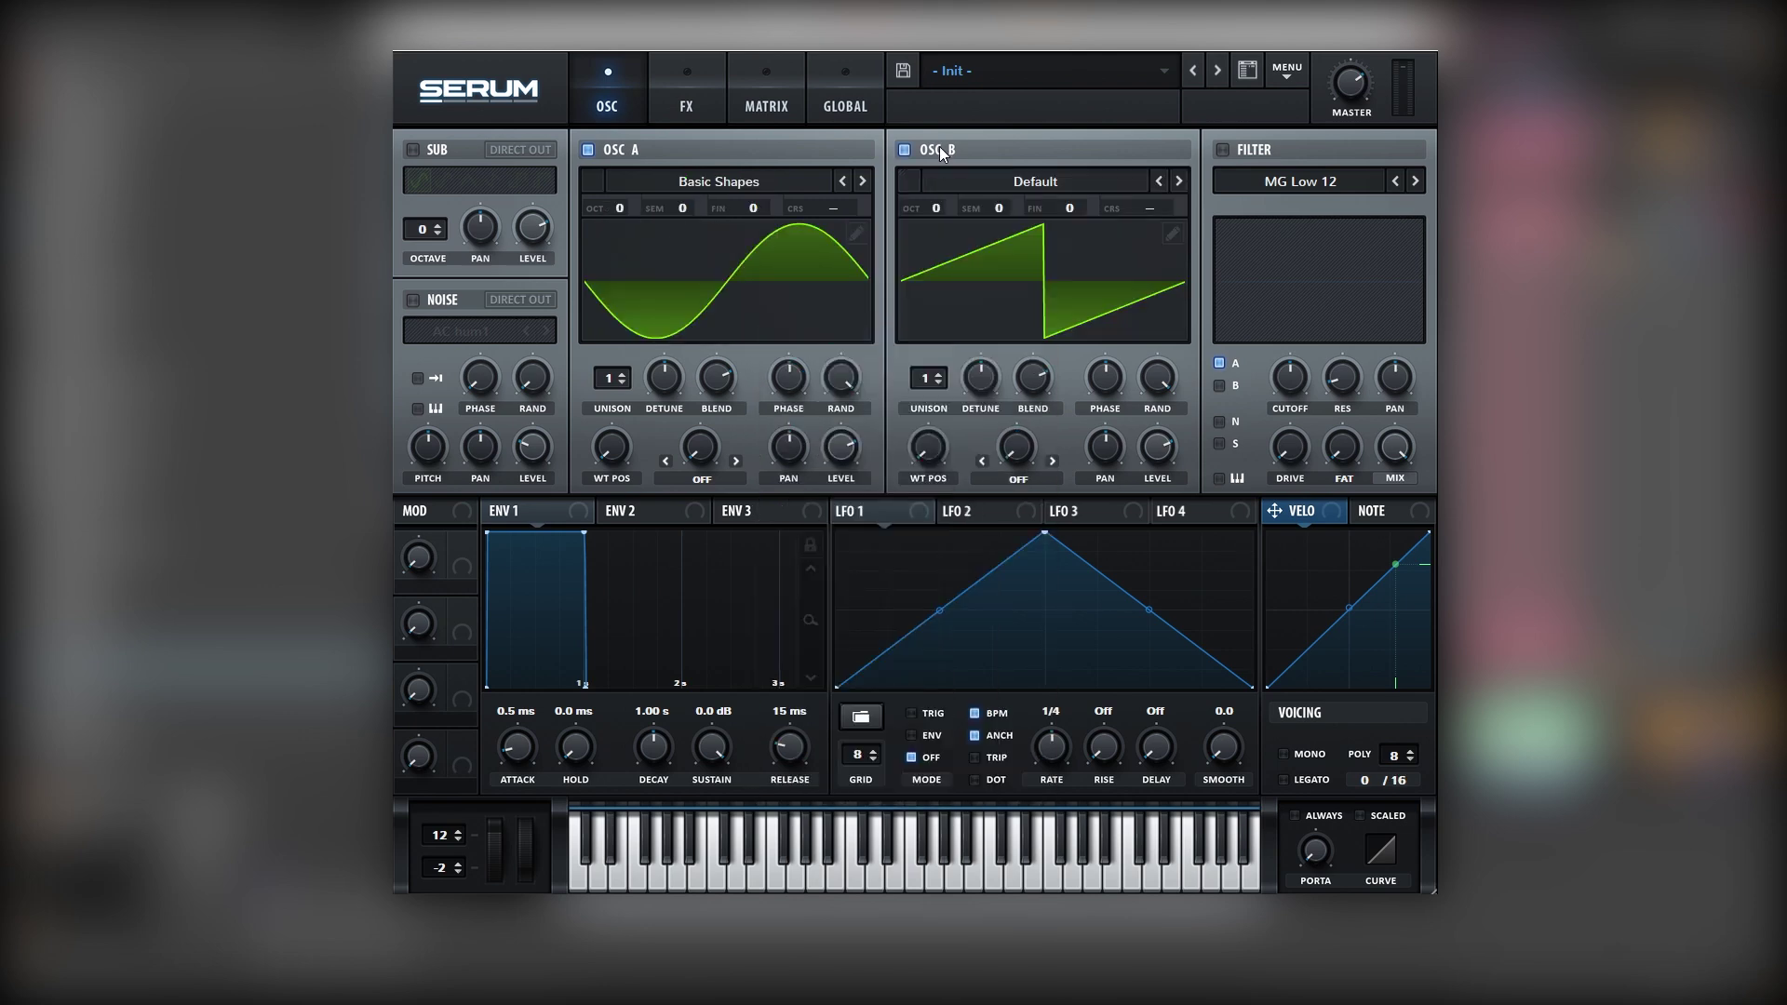
{"action": "left_click_drag", "start_coordinate": [1059, 210], "coordinate": [1080, 163]}
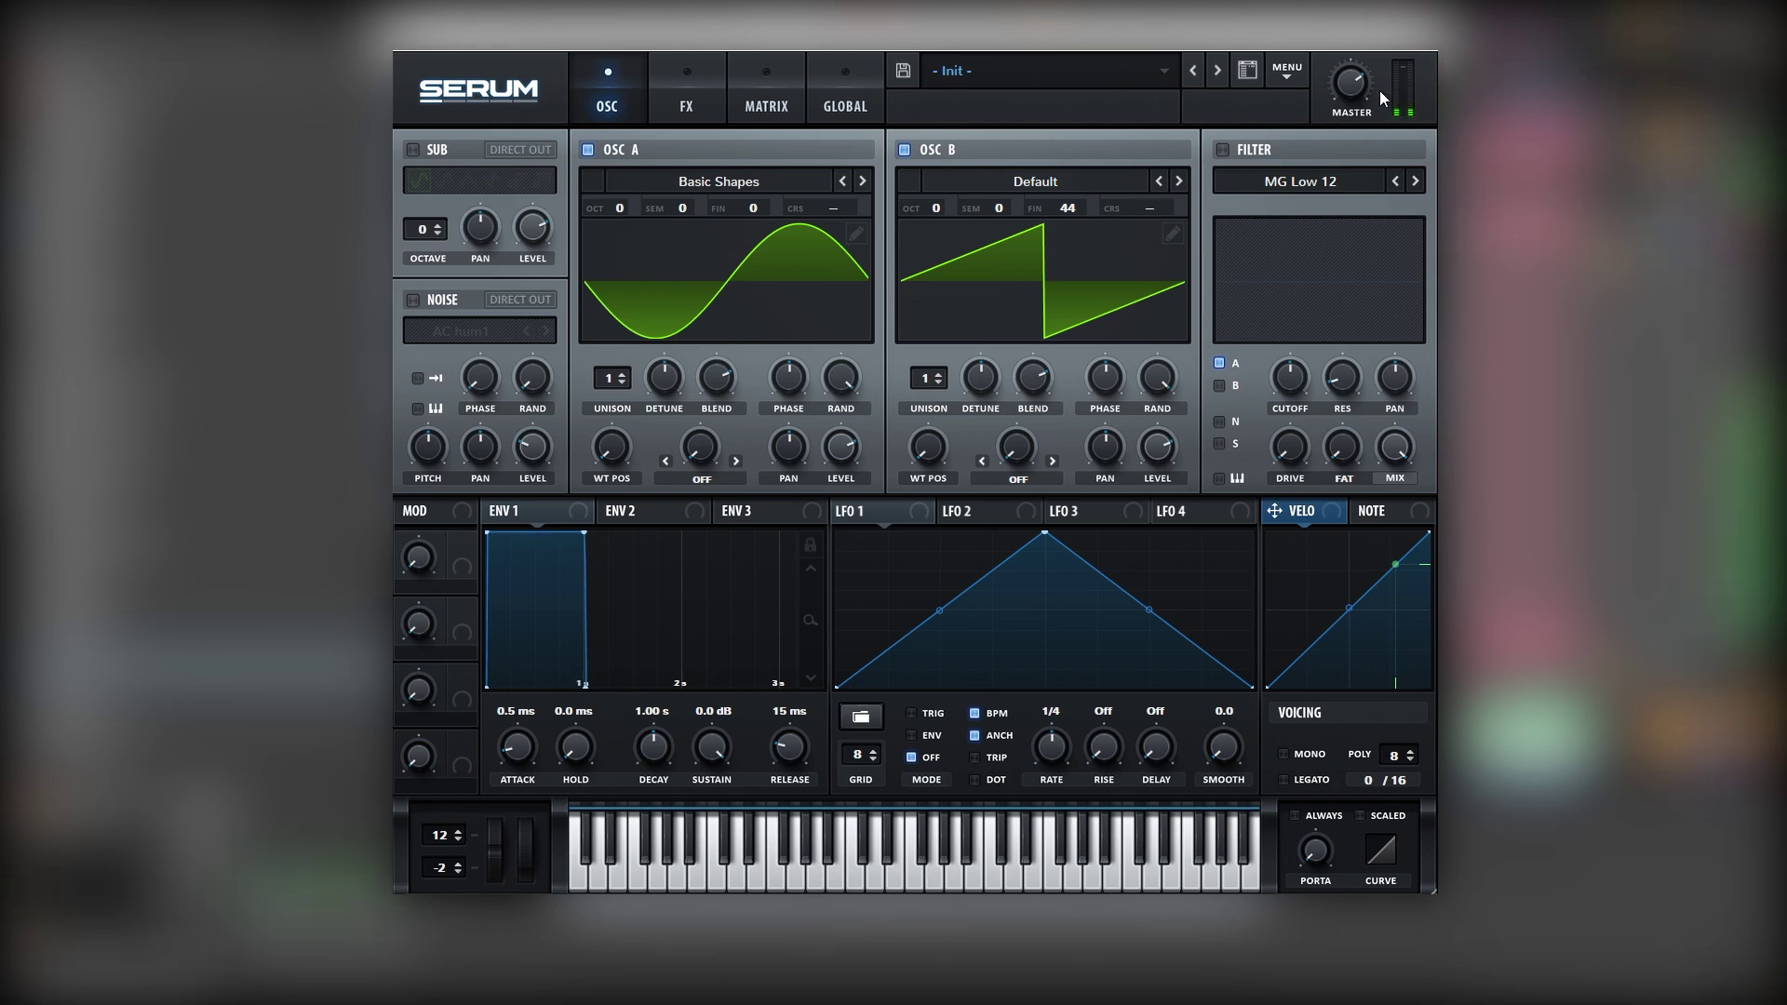
{"action": "right_click", "coordinate": [1063, 208]}
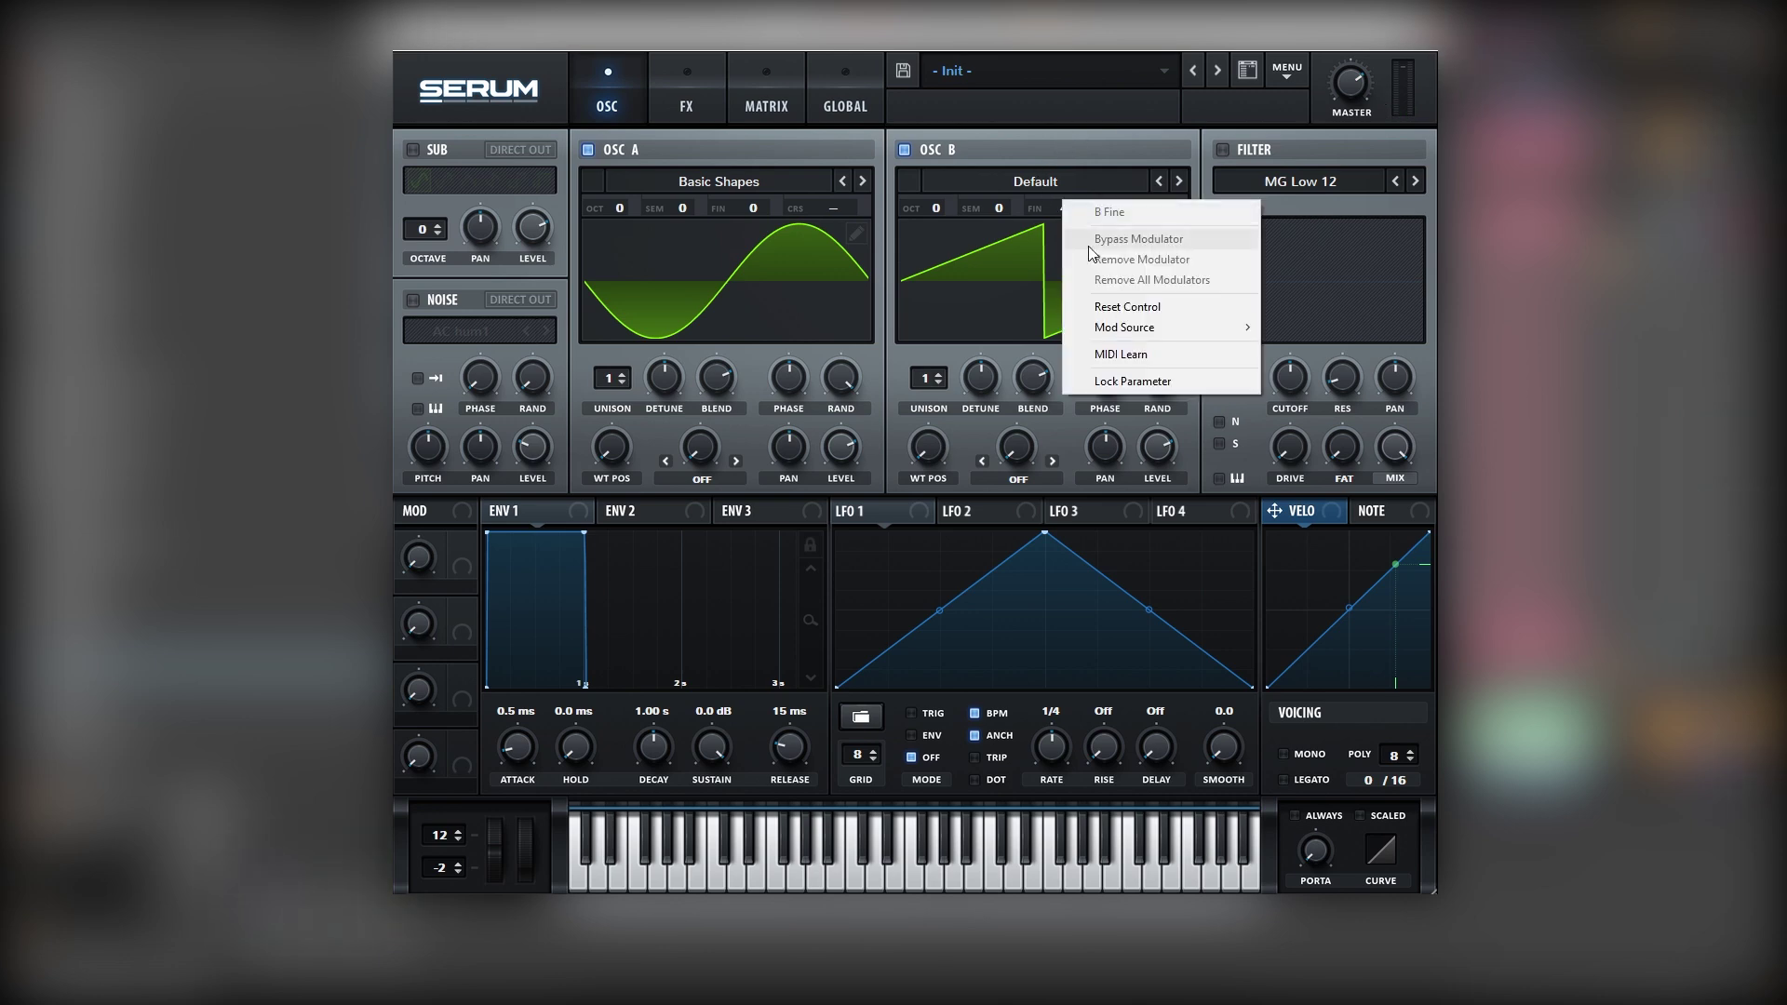
{"action": "left_click", "coordinate": [1108, 306]}
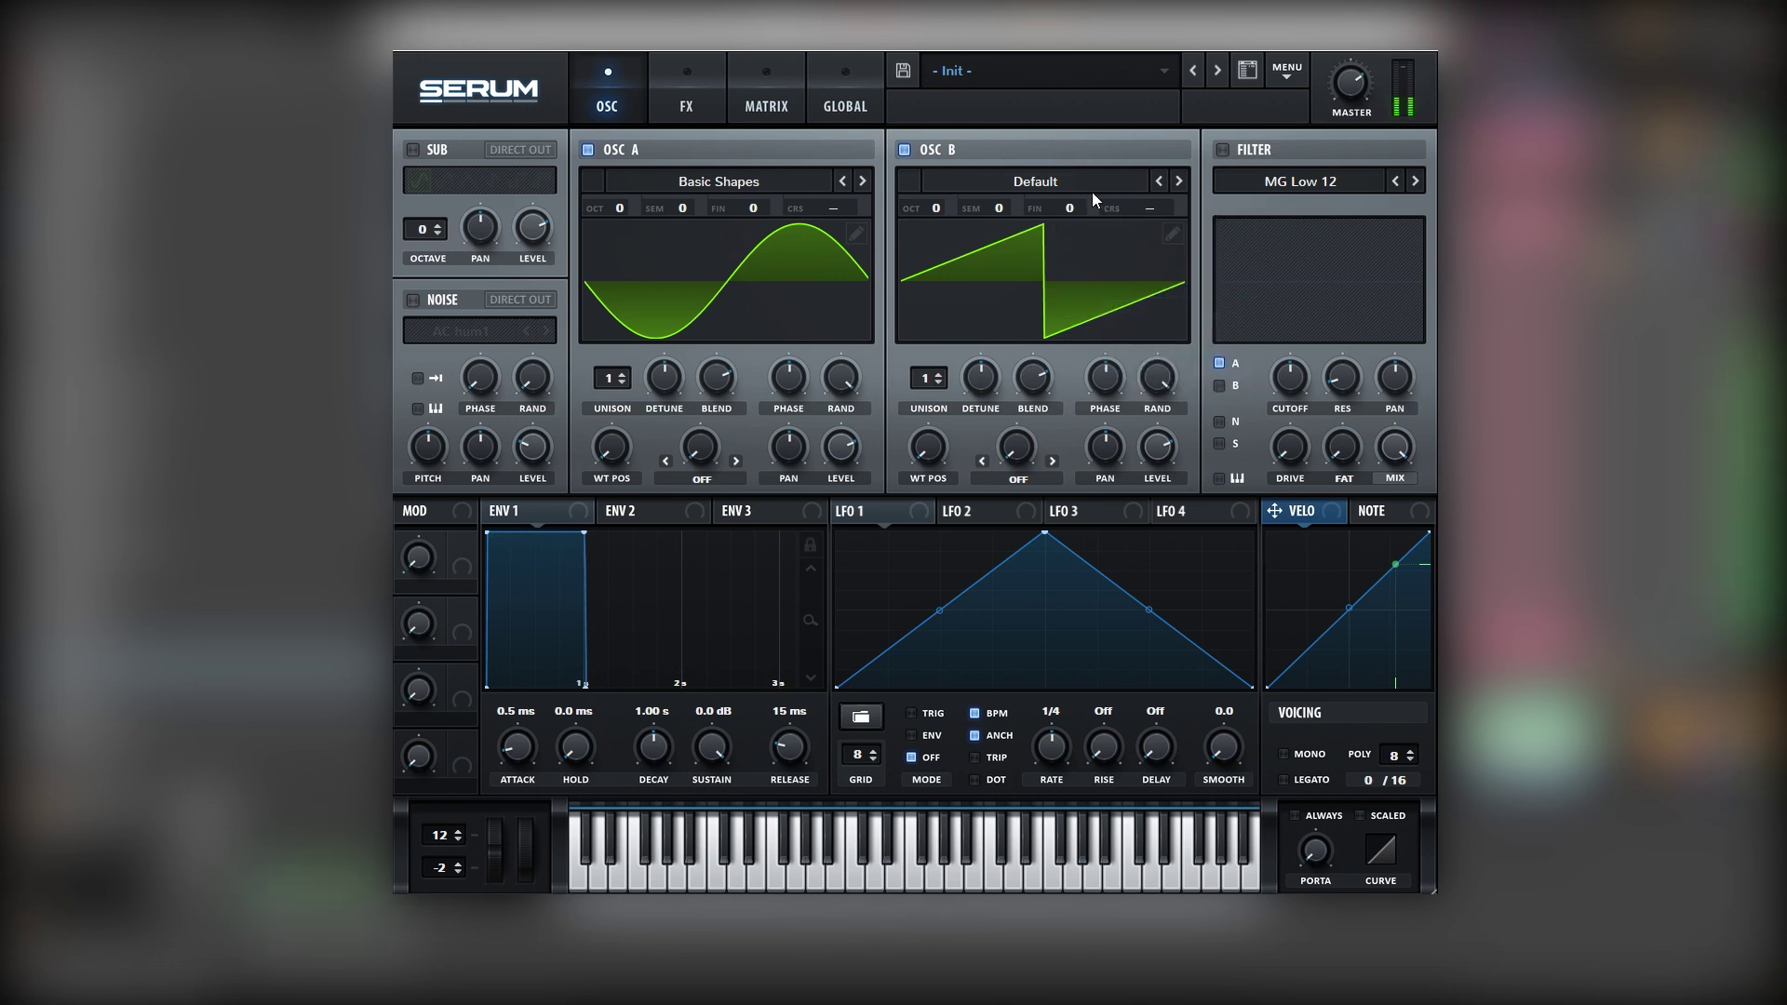
{"action": "right_click", "coordinate": [1062, 201]}
{"action": "left_click", "coordinate": [1107, 304]}
{"action": "left_click_drag", "start_coordinate": [1055, 208], "coordinate": [1069, 148]}
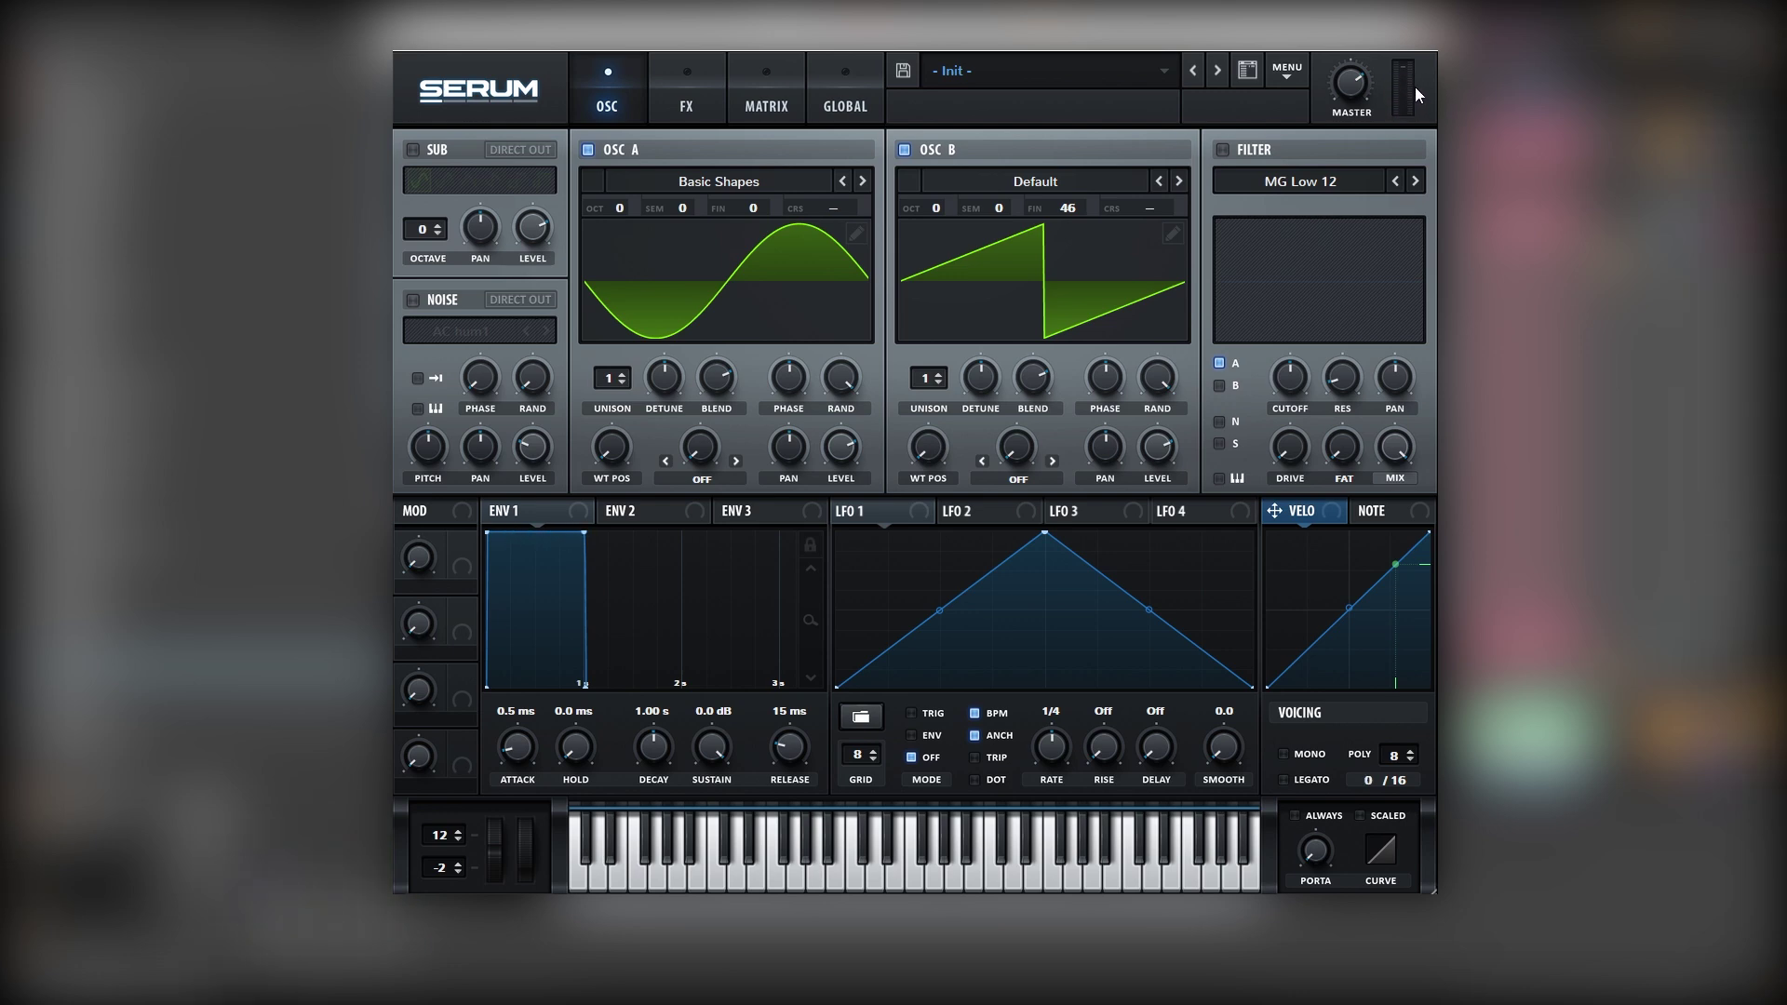
- Enable the AC hum1 noise oscillator and switch on Distortion in the FX rack
{"action": "left_click", "coordinate": [433, 305]}
{"action": "mouse_move", "coordinate": [537, 445]}
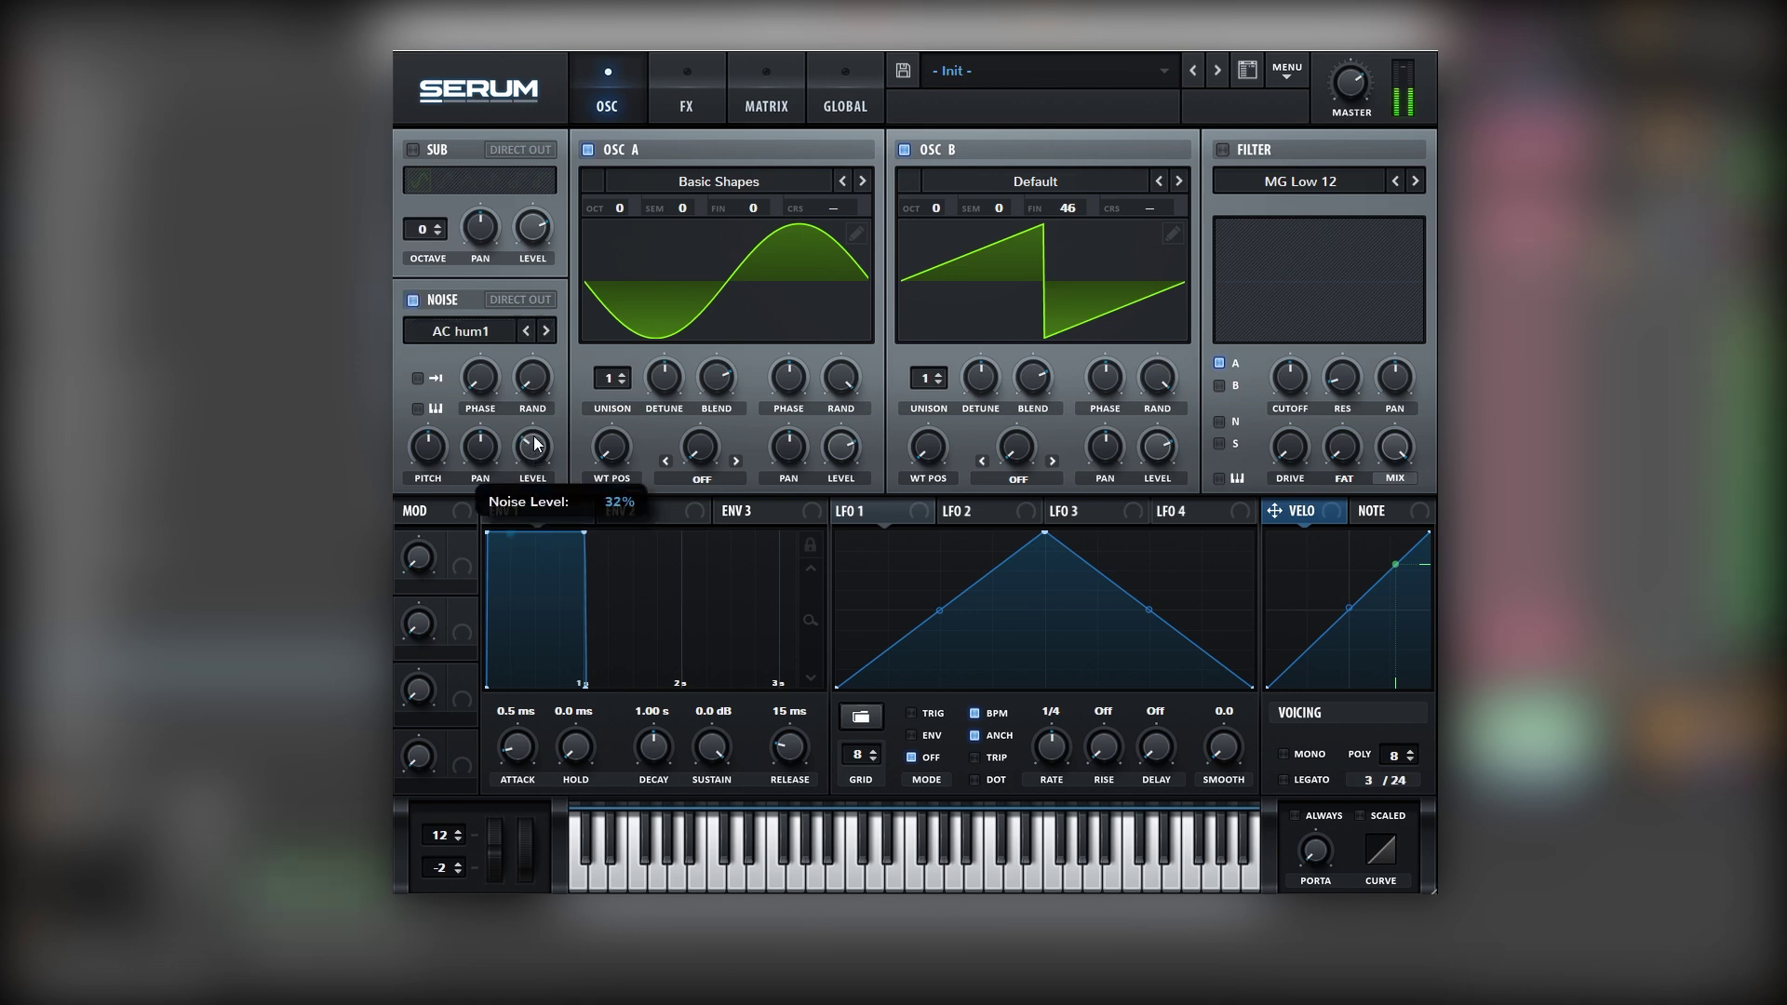
{"action": "left_click", "coordinate": [670, 102]}
{"action": "left_click", "coordinate": [471, 190]}
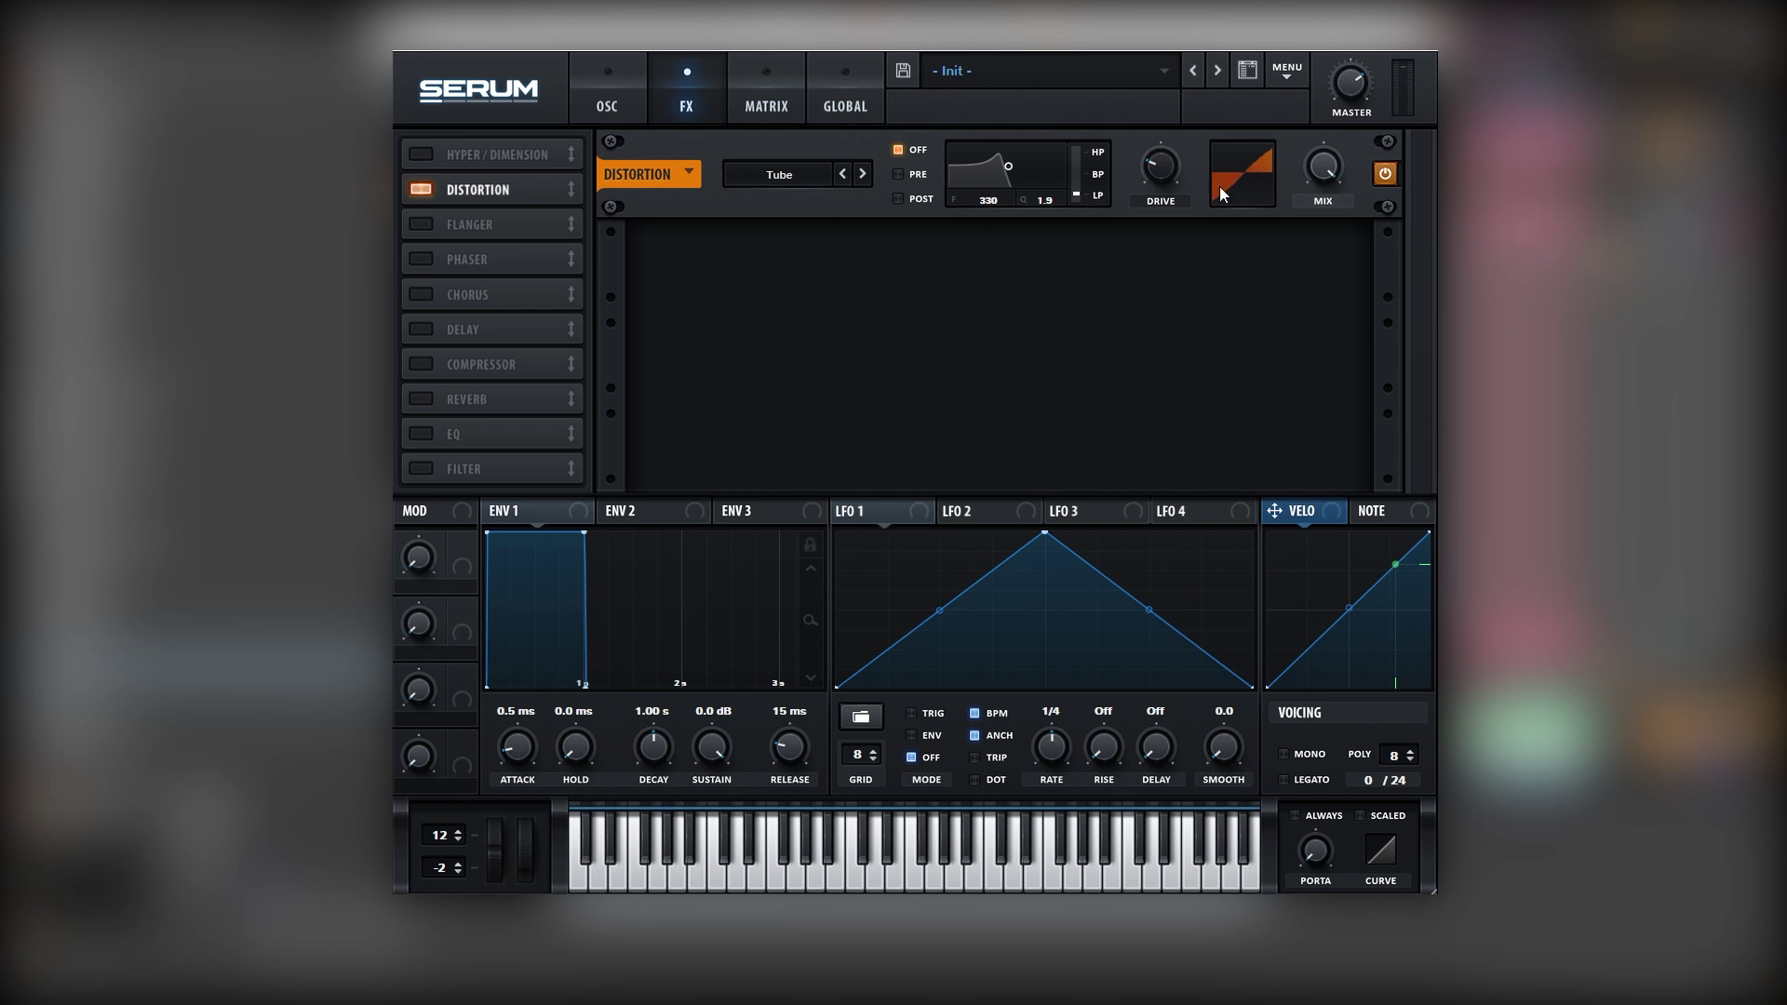
- Switch the distortion to Sine Shaper mode and raise its drive
{"action": "left_click_drag", "start_coordinate": [1156, 176], "coordinate": [1191, 62]}
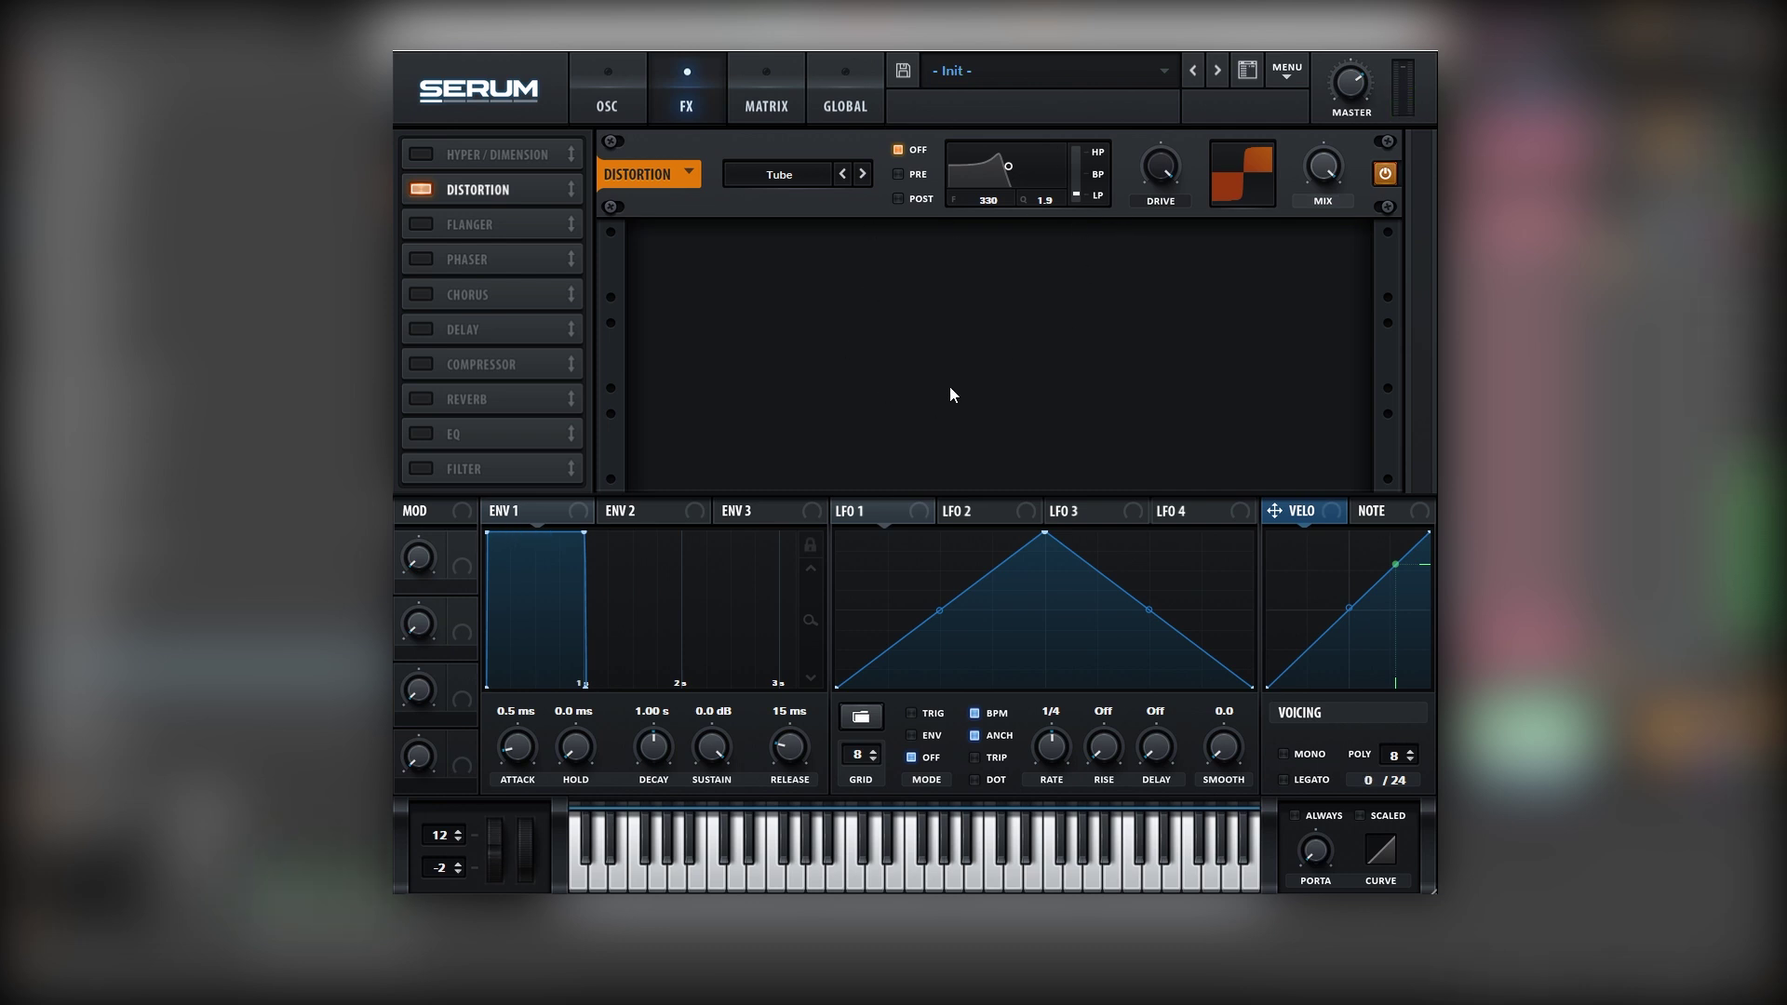
{"action": "left_click", "coordinate": [791, 175]}
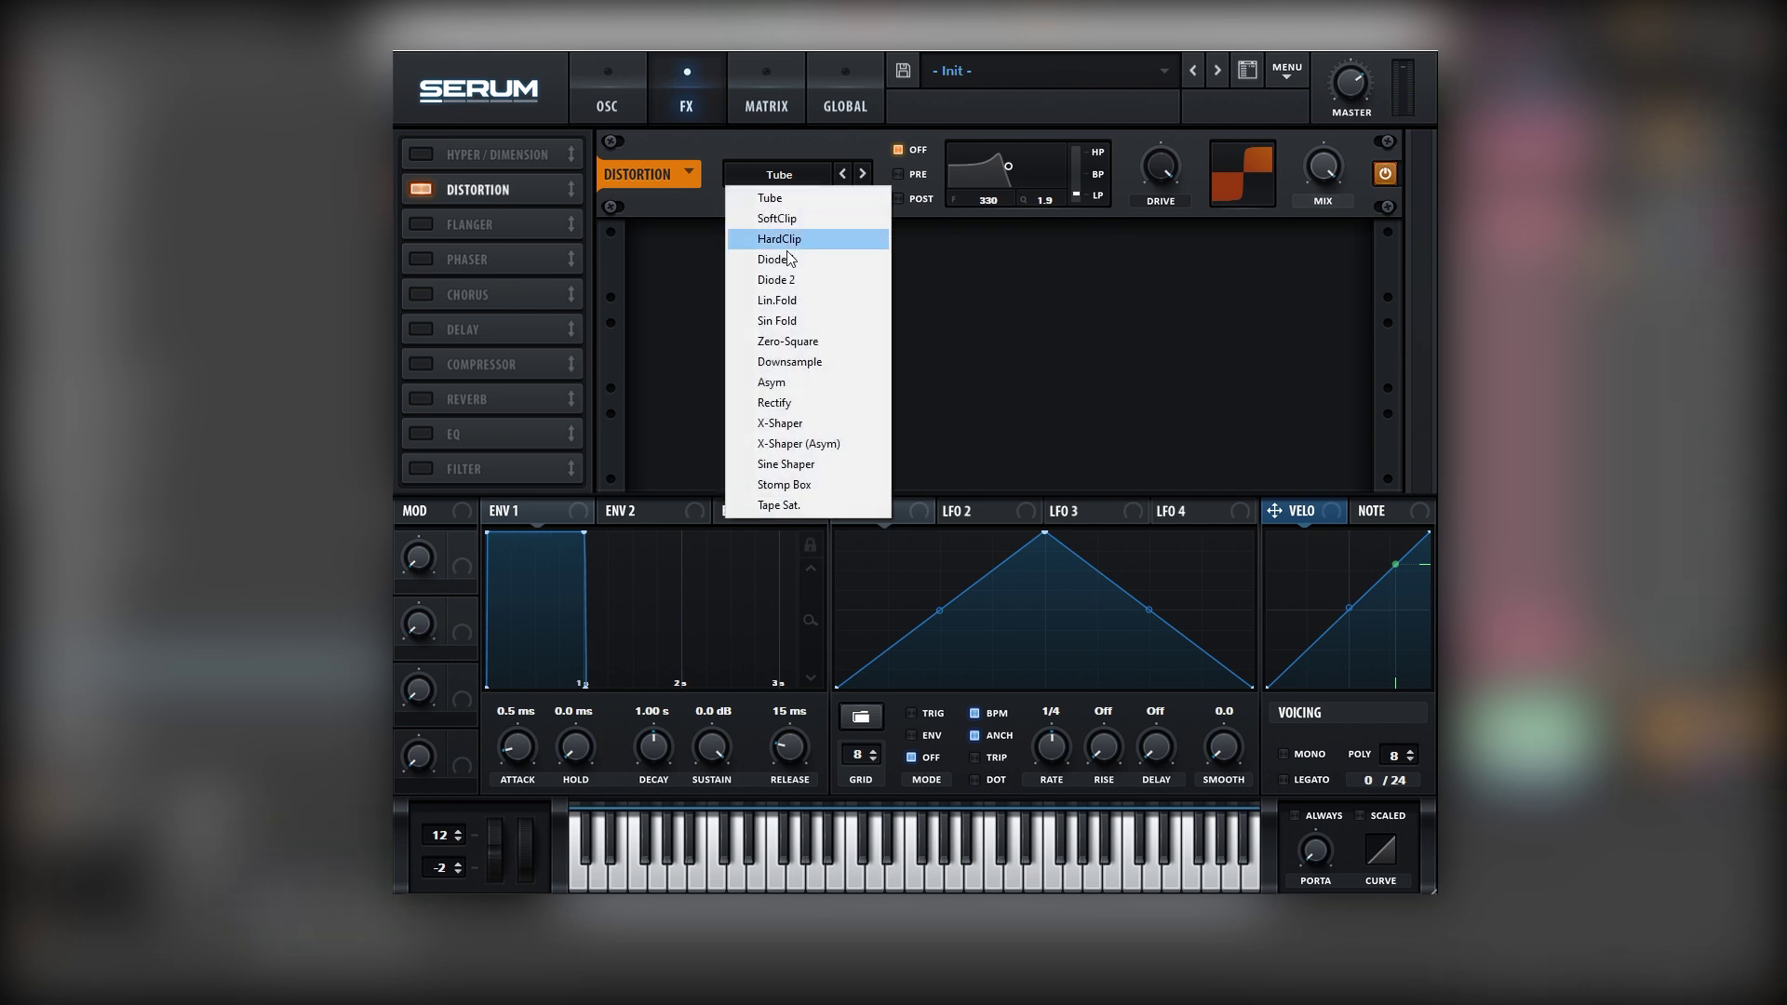
{"action": "left_click", "coordinate": [809, 464]}
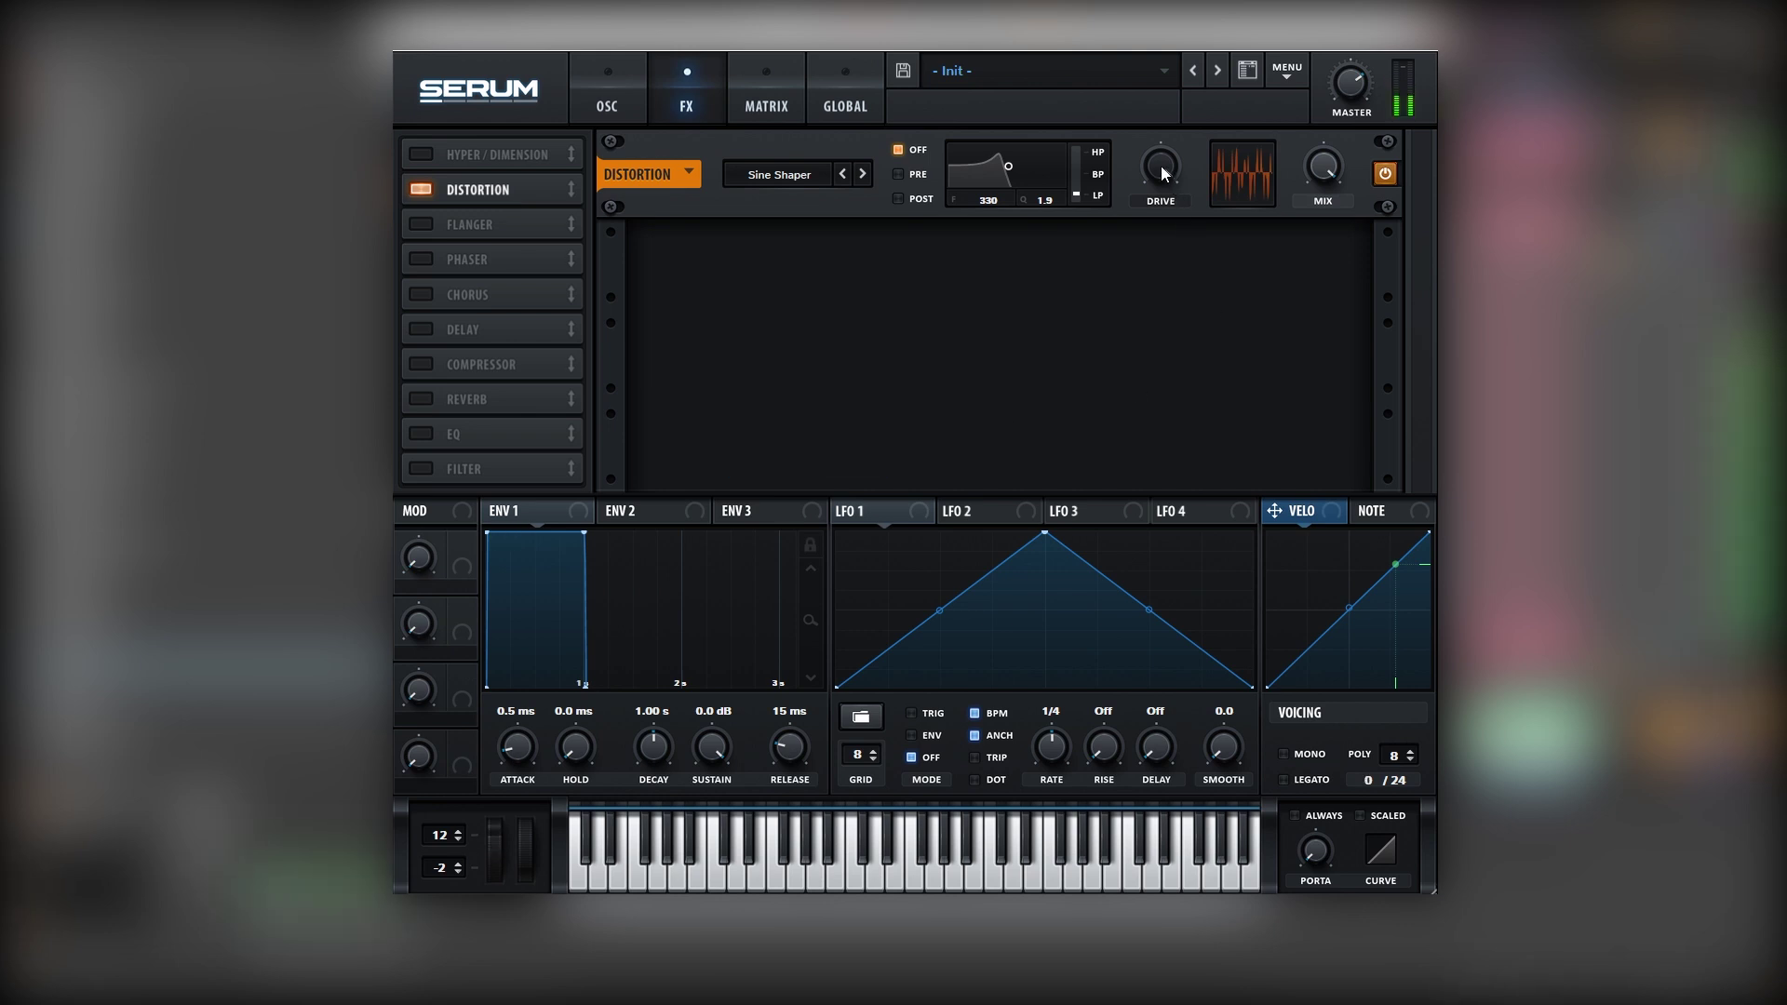
{"action": "left_click_drag", "start_coordinate": [1159, 165], "coordinate": [1140, 288]}
- Turn on the distortion pre-filter with cutoff near 168 and Q 0.8
{"action": "mouse_move", "coordinate": [1159, 175]}
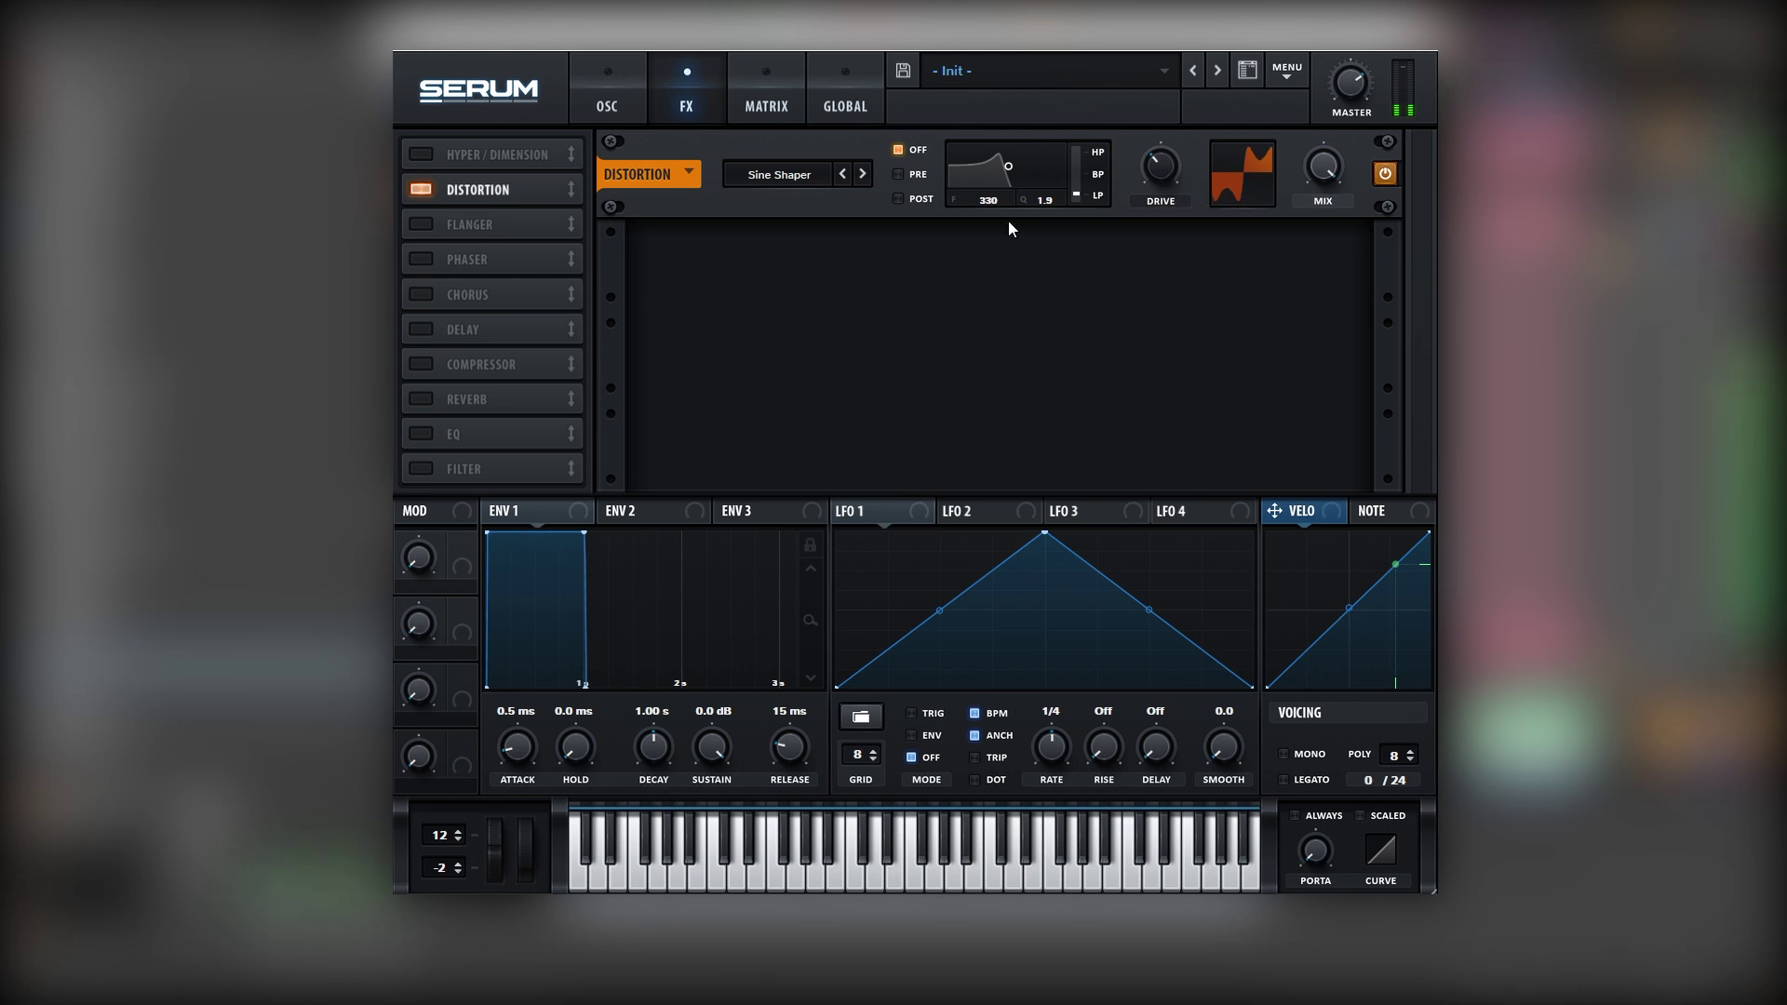
{"action": "left_click", "coordinate": [911, 173]}
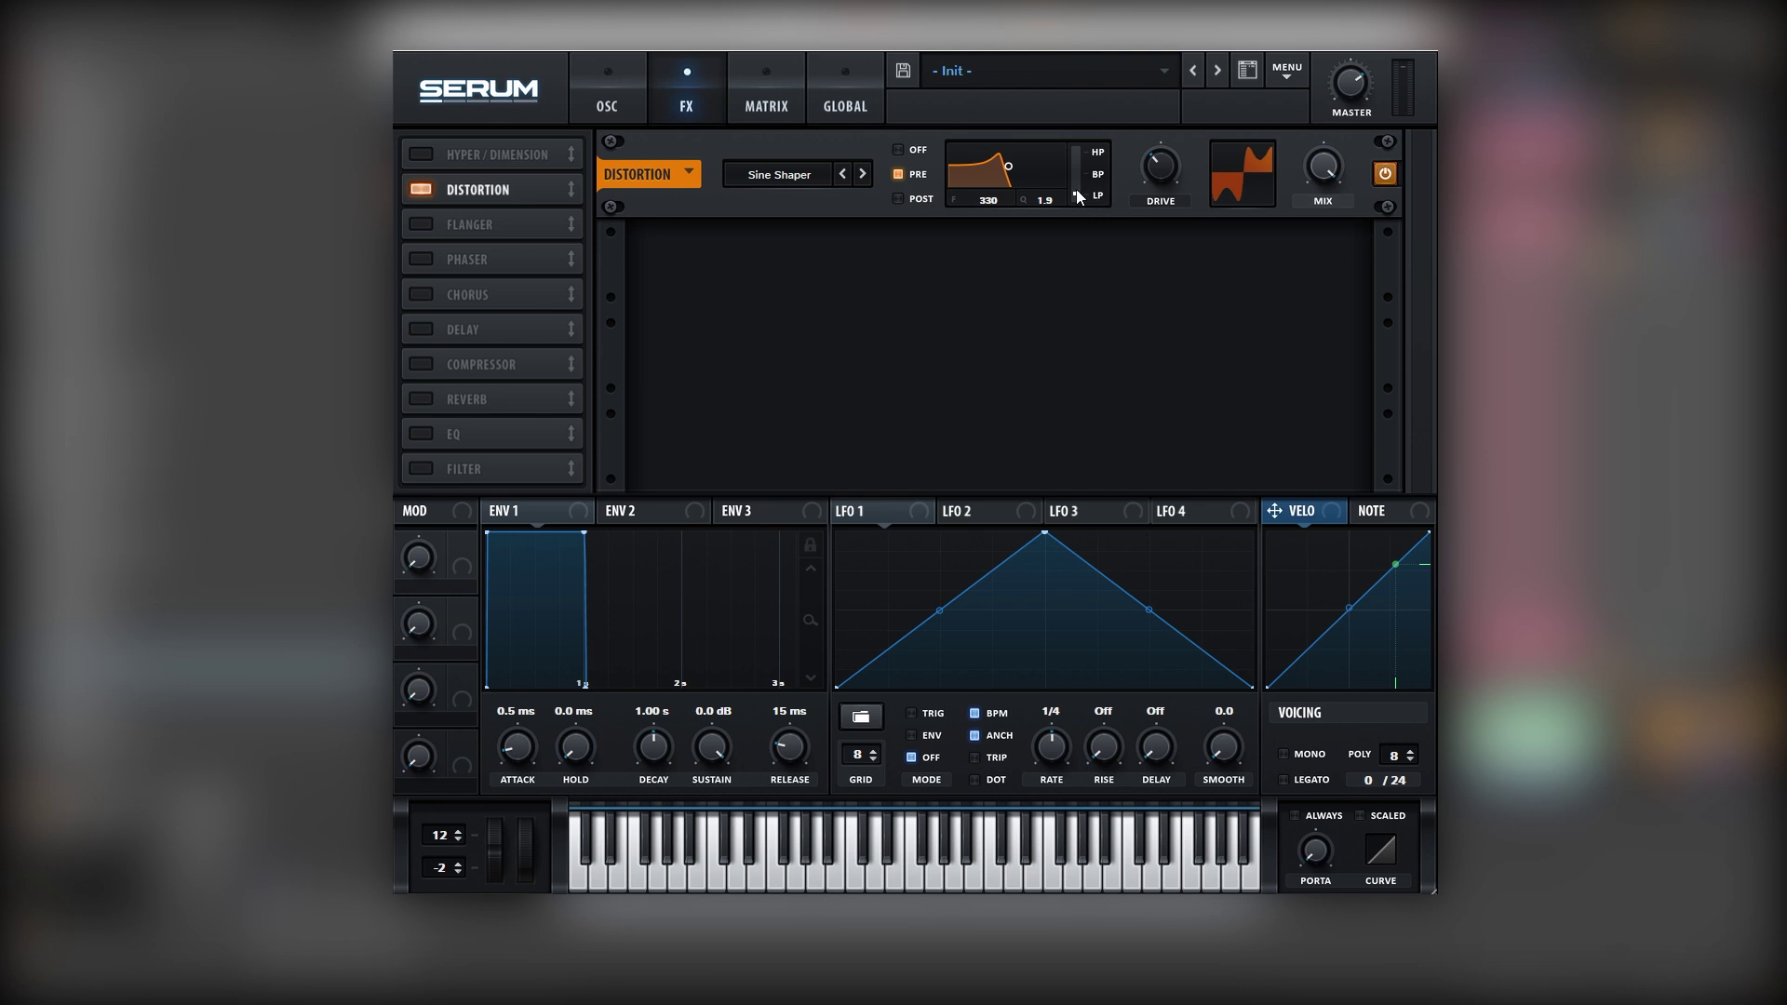
{"action": "left_click_drag", "start_coordinate": [1077, 196], "coordinate": [1090, 125]}
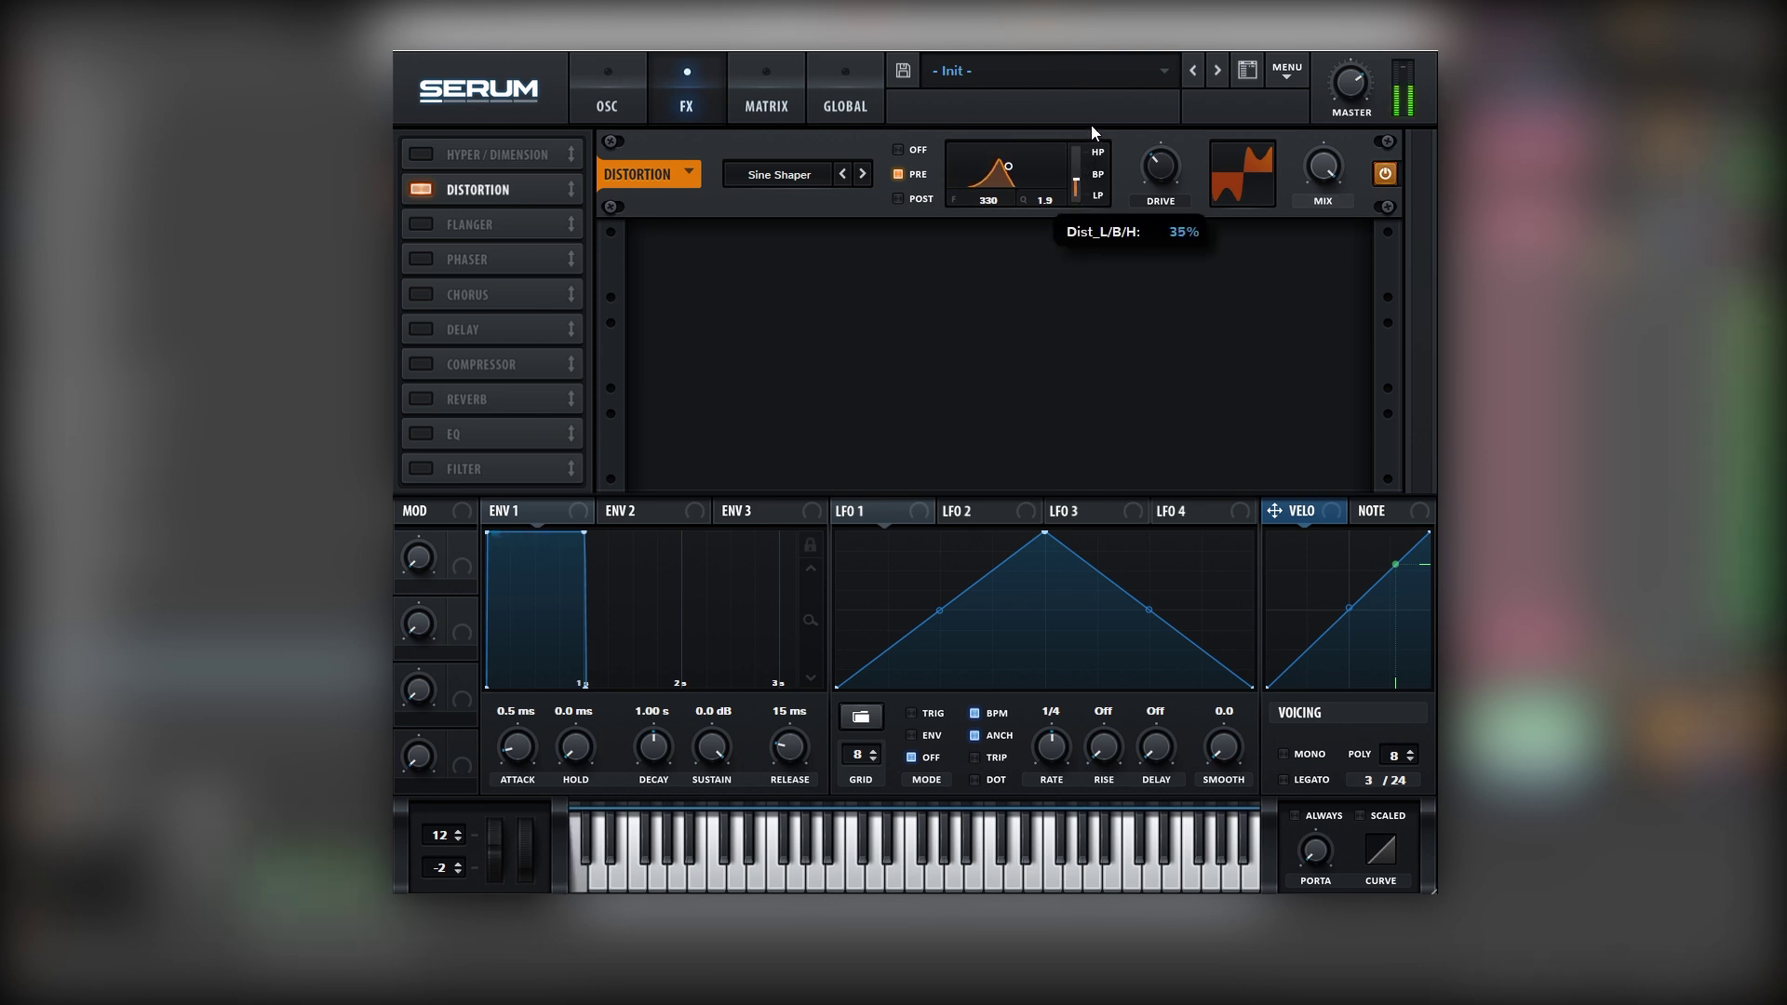
{"action": "left_click_drag", "start_coordinate": [997, 175], "coordinate": [1001, 177]}
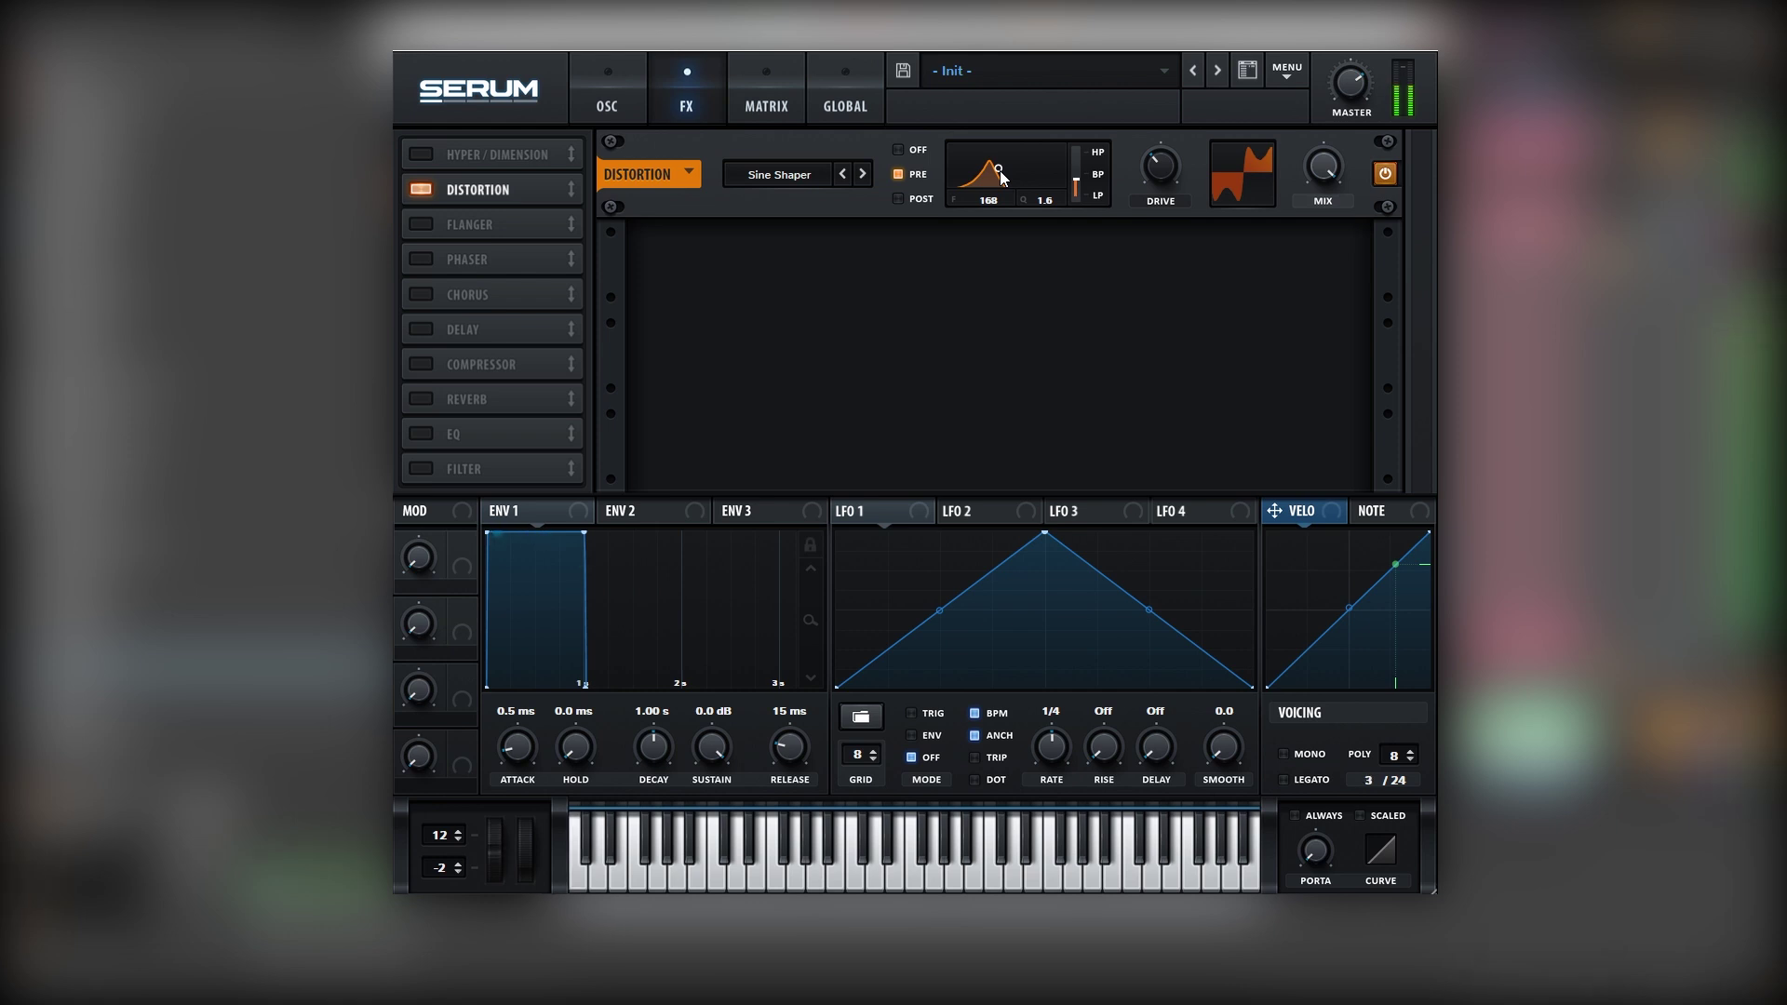
{"action": "left_click_drag", "start_coordinate": [1049, 202], "coordinate": [1044, 239]}
- Set Serum to mono and enable a multiband compressor
{"action": "left_click", "coordinate": [1284, 755]}
{"action": "left_click", "coordinate": [446, 360]}
{"action": "left_click", "coordinate": [1111, 291]}
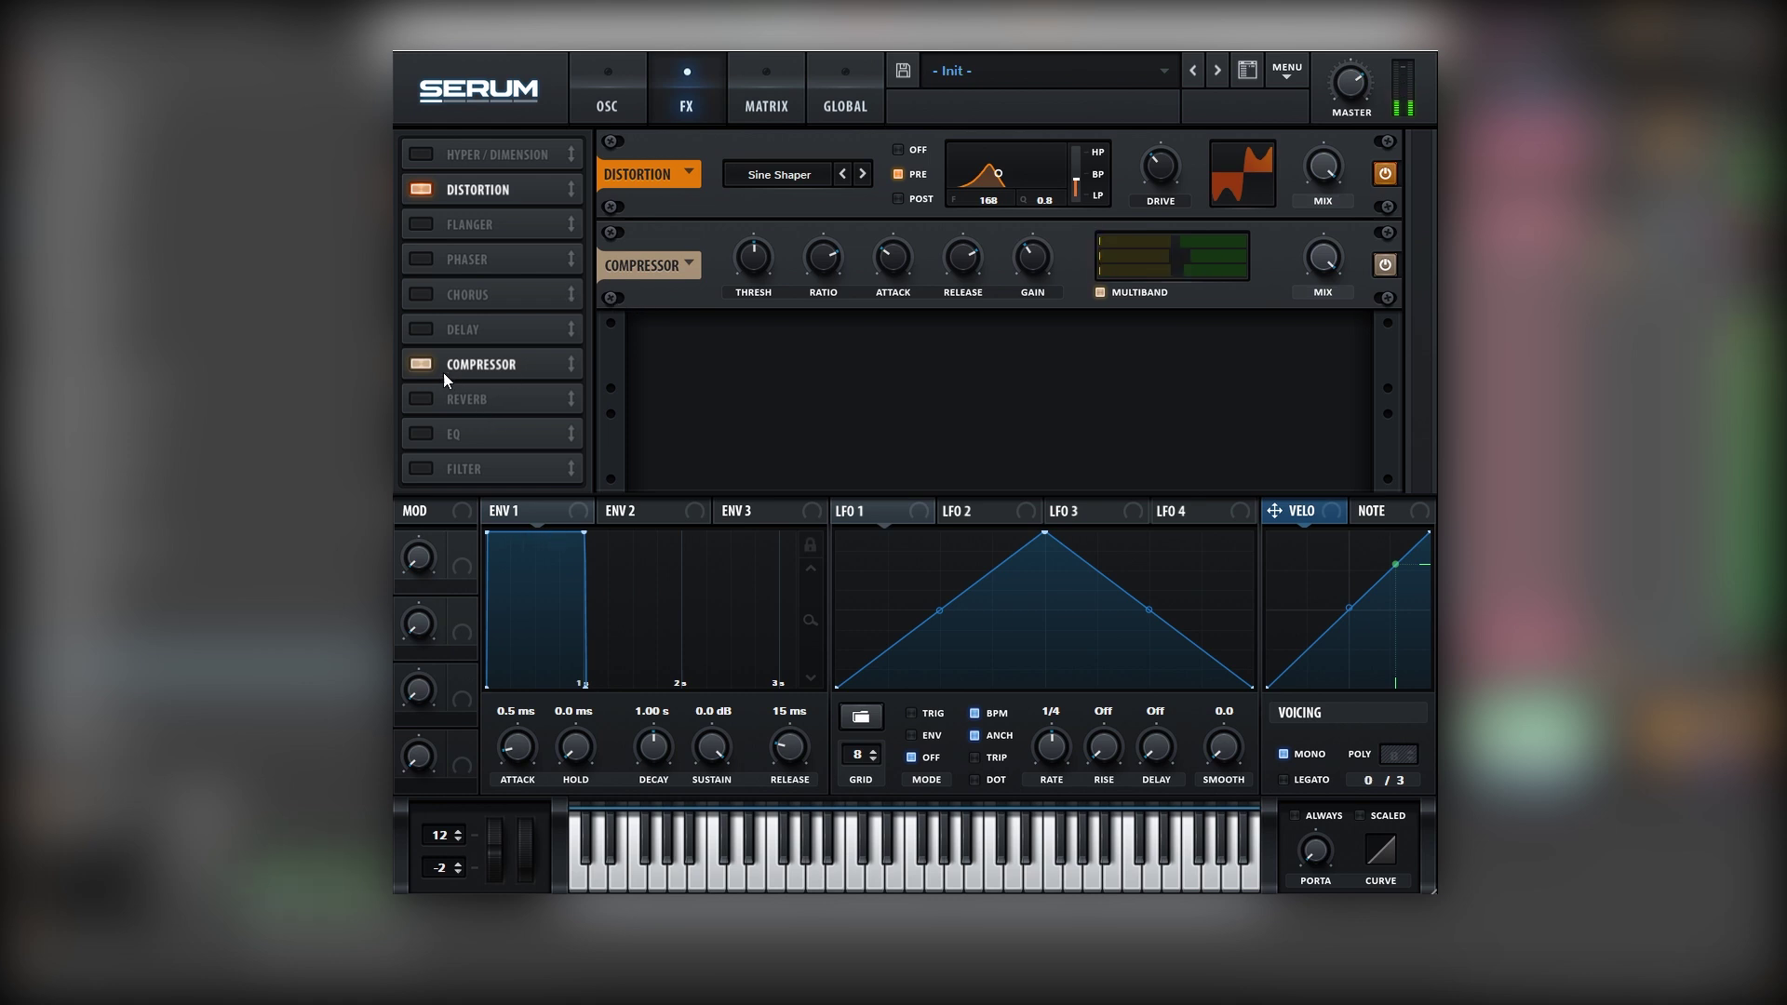
- Add the phaser after the compressor, slowing its rate, frequency 152 Hz, mix 55%
{"action": "left_click", "coordinate": [473, 261]}
{"action": "left_click_drag", "start_coordinate": [475, 260], "coordinate": [478, 383]}
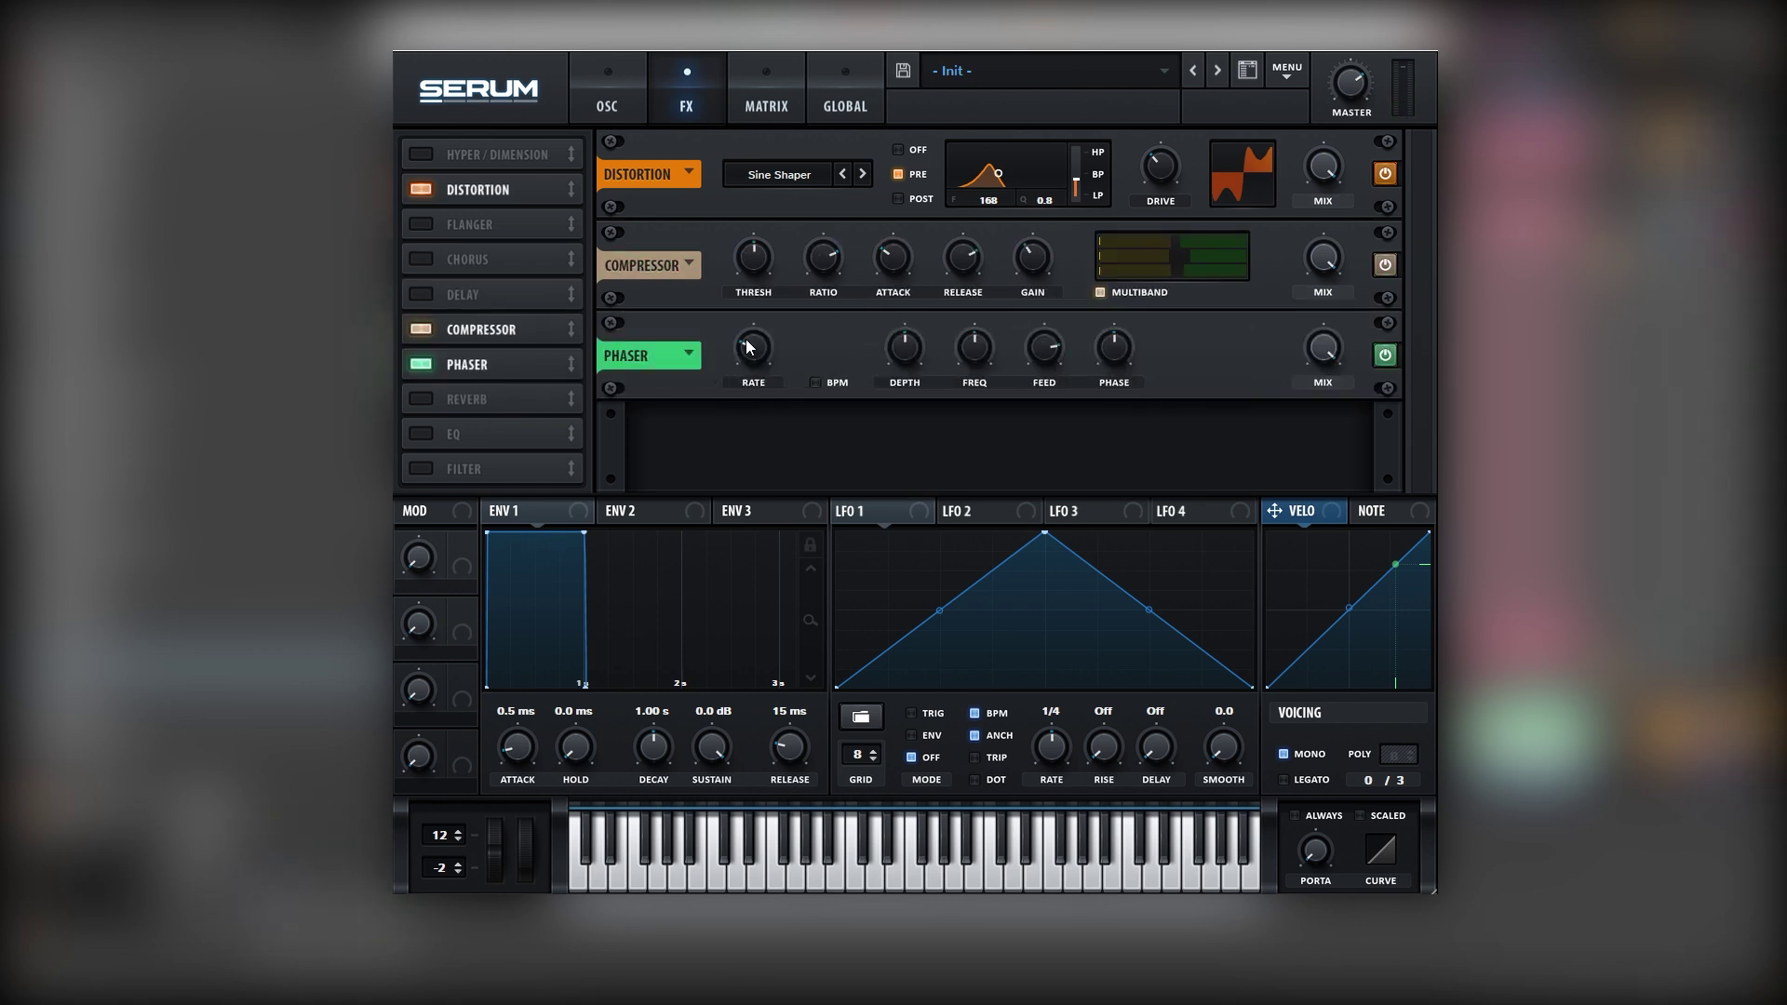
{"action": "left_click_drag", "start_coordinate": [750, 346], "coordinate": [865, 391]}
{"action": "mouse_move", "coordinate": [974, 363]}
{"action": "left_click_drag", "start_coordinate": [974, 366], "coordinate": [951, 435]}
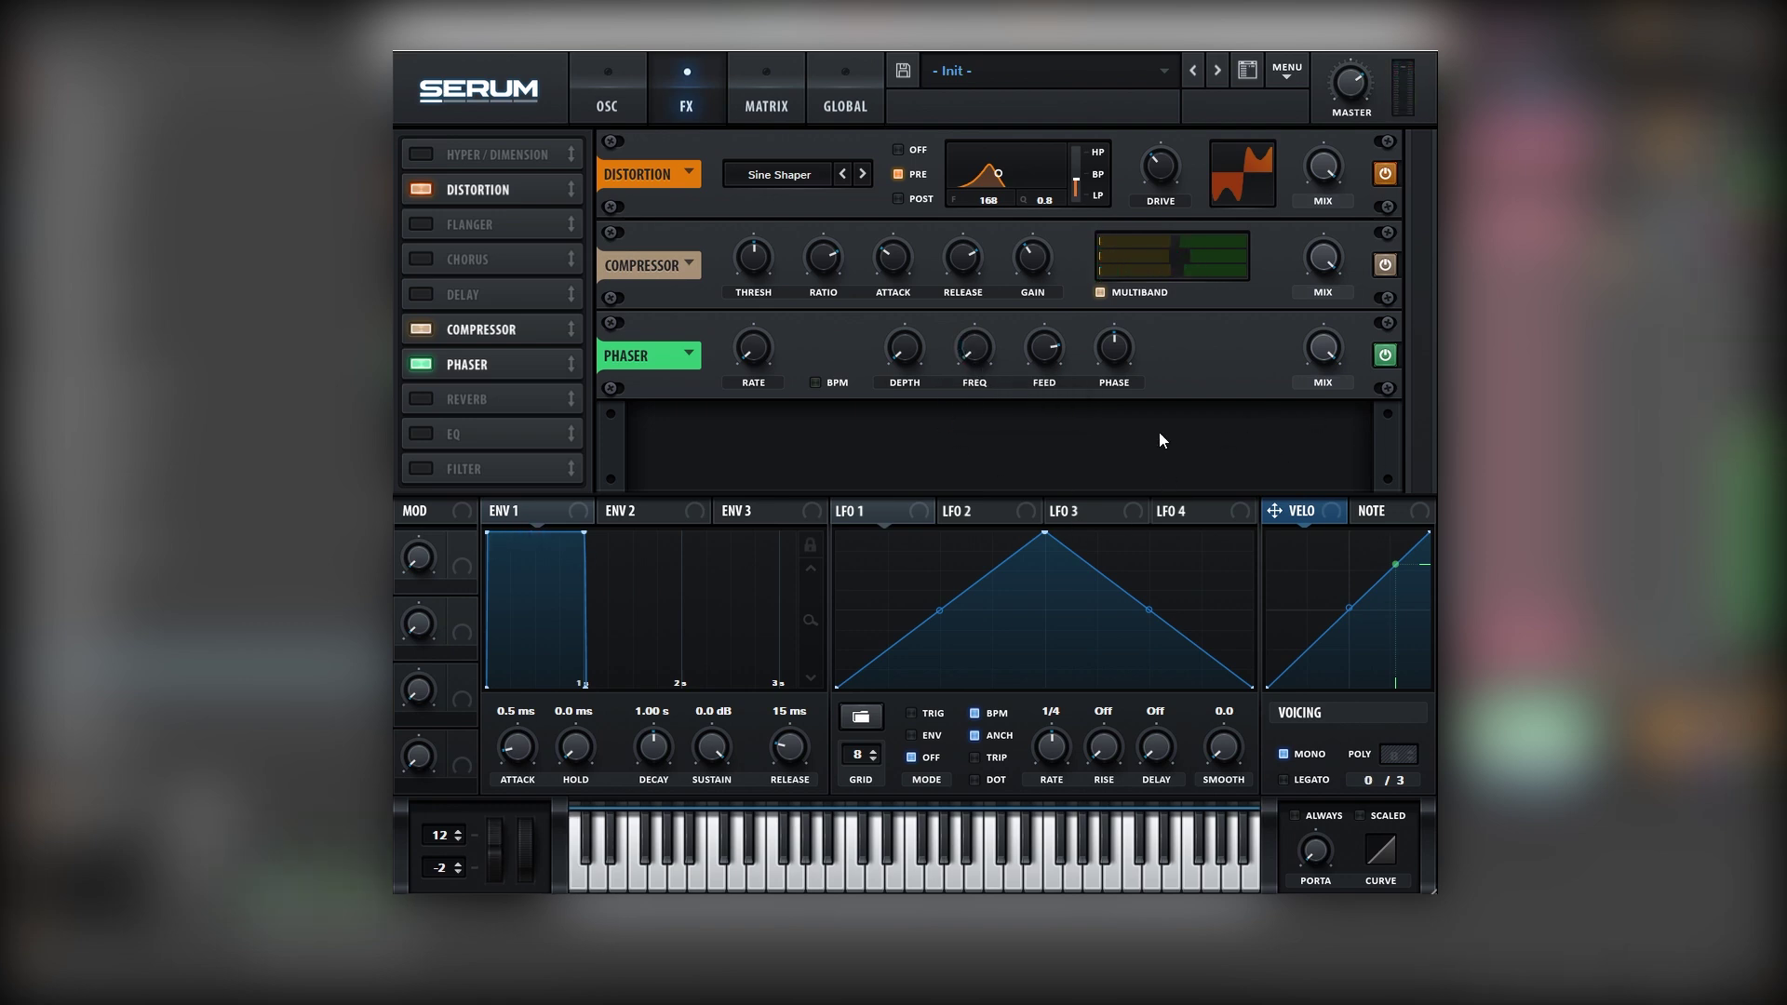
{"action": "left_click_drag", "start_coordinate": [1305, 354], "coordinate": [1292, 428]}
- Enable the MG Low 6 filter with cutoff around 2307 Hz, comparing it on and off
{"action": "left_click", "coordinate": [422, 465]}
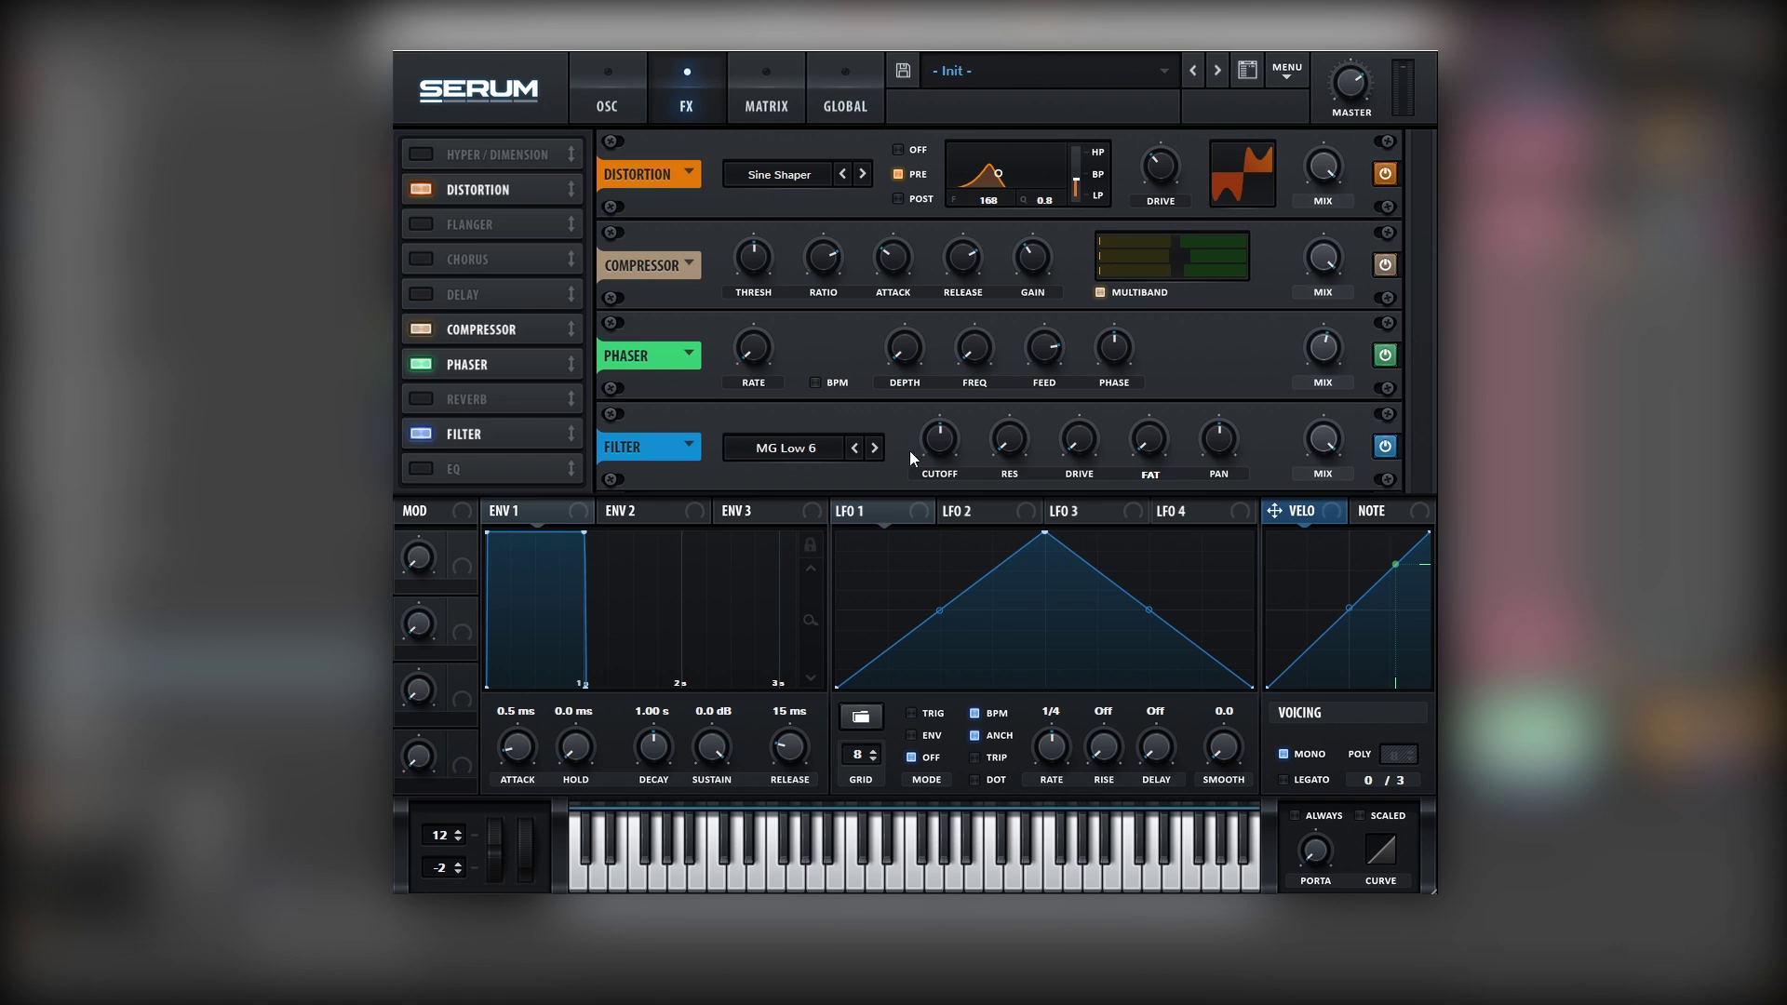
{"action": "mouse_move", "coordinate": [937, 453]}
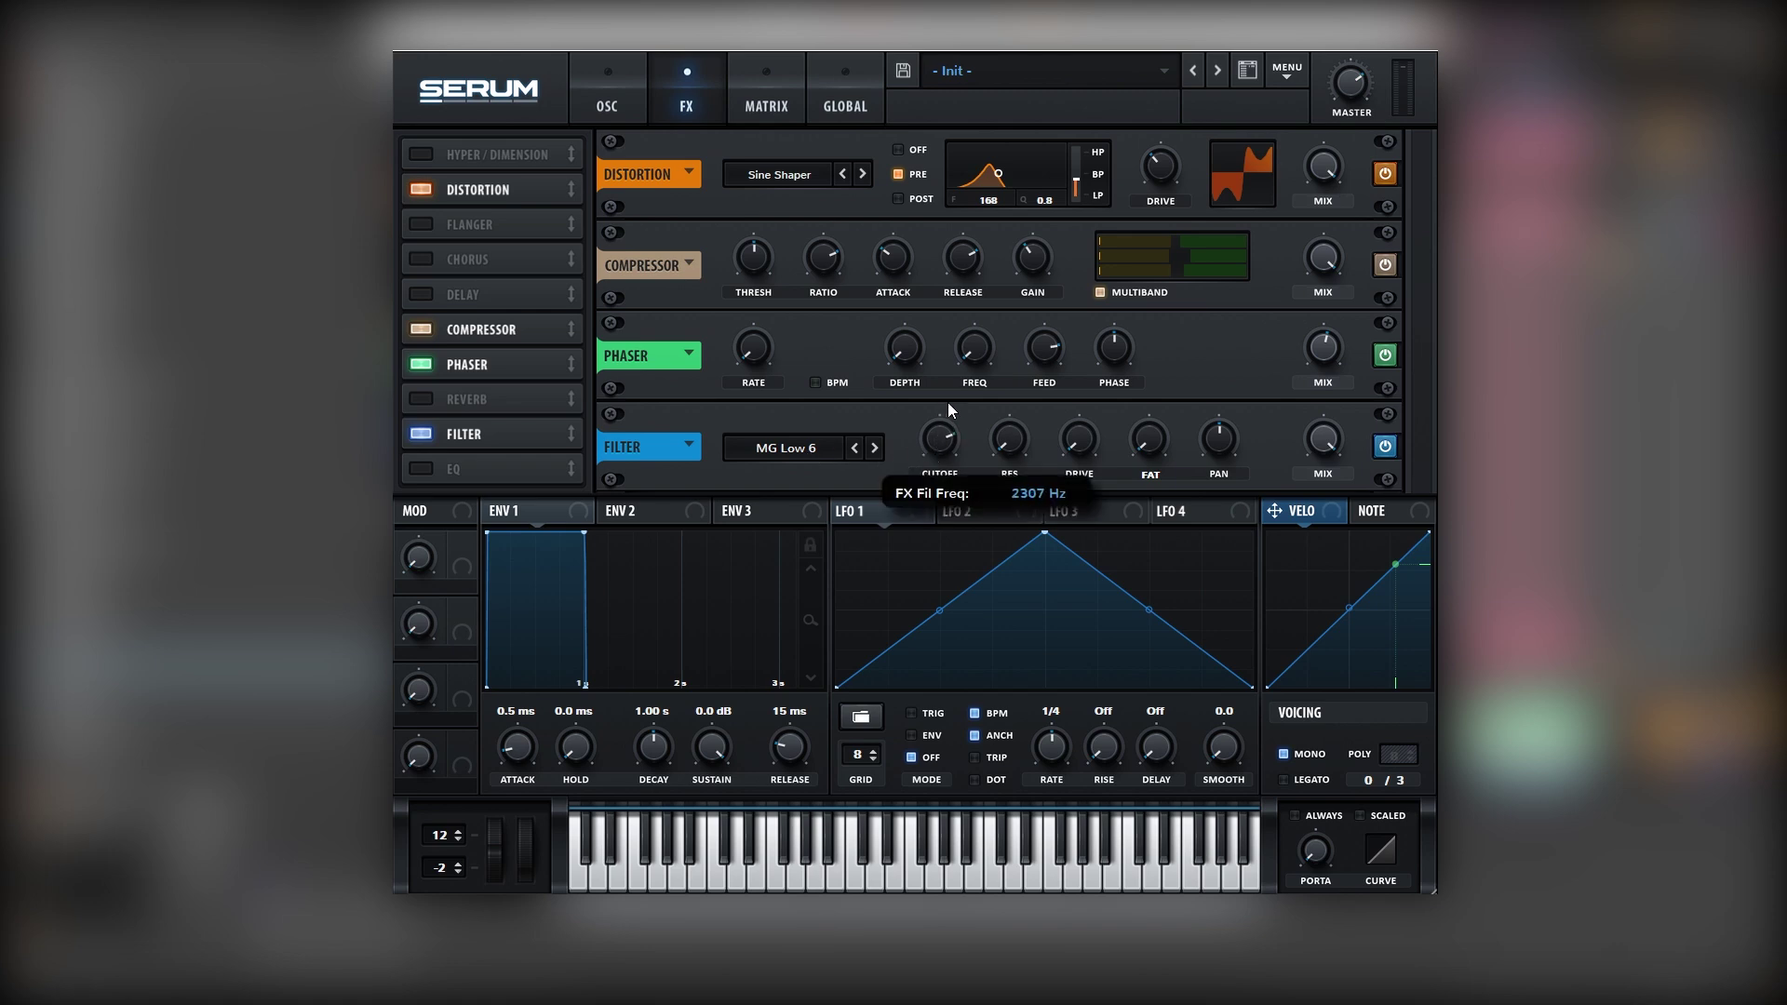
{"action": "left_click_drag", "start_coordinate": [947, 406], "coordinate": [953, 383]}
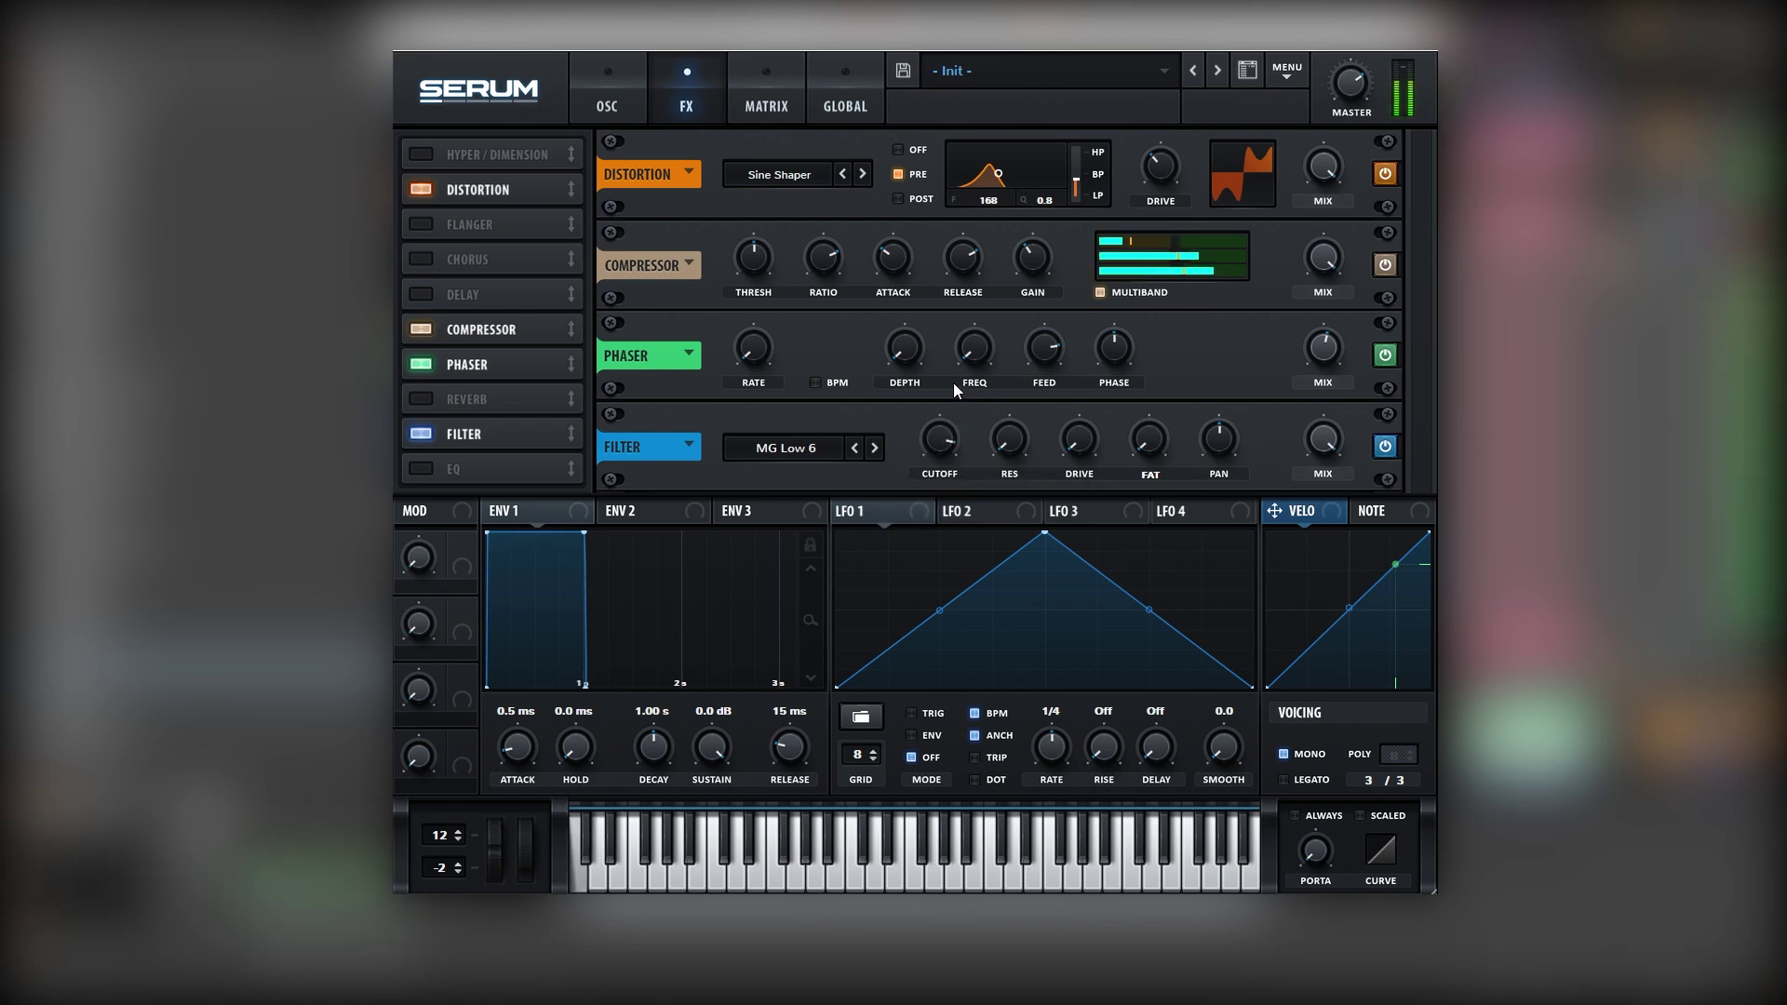
{"action": "left_click", "coordinate": [427, 439]}
{"action": "left_click", "coordinate": [427, 439]}
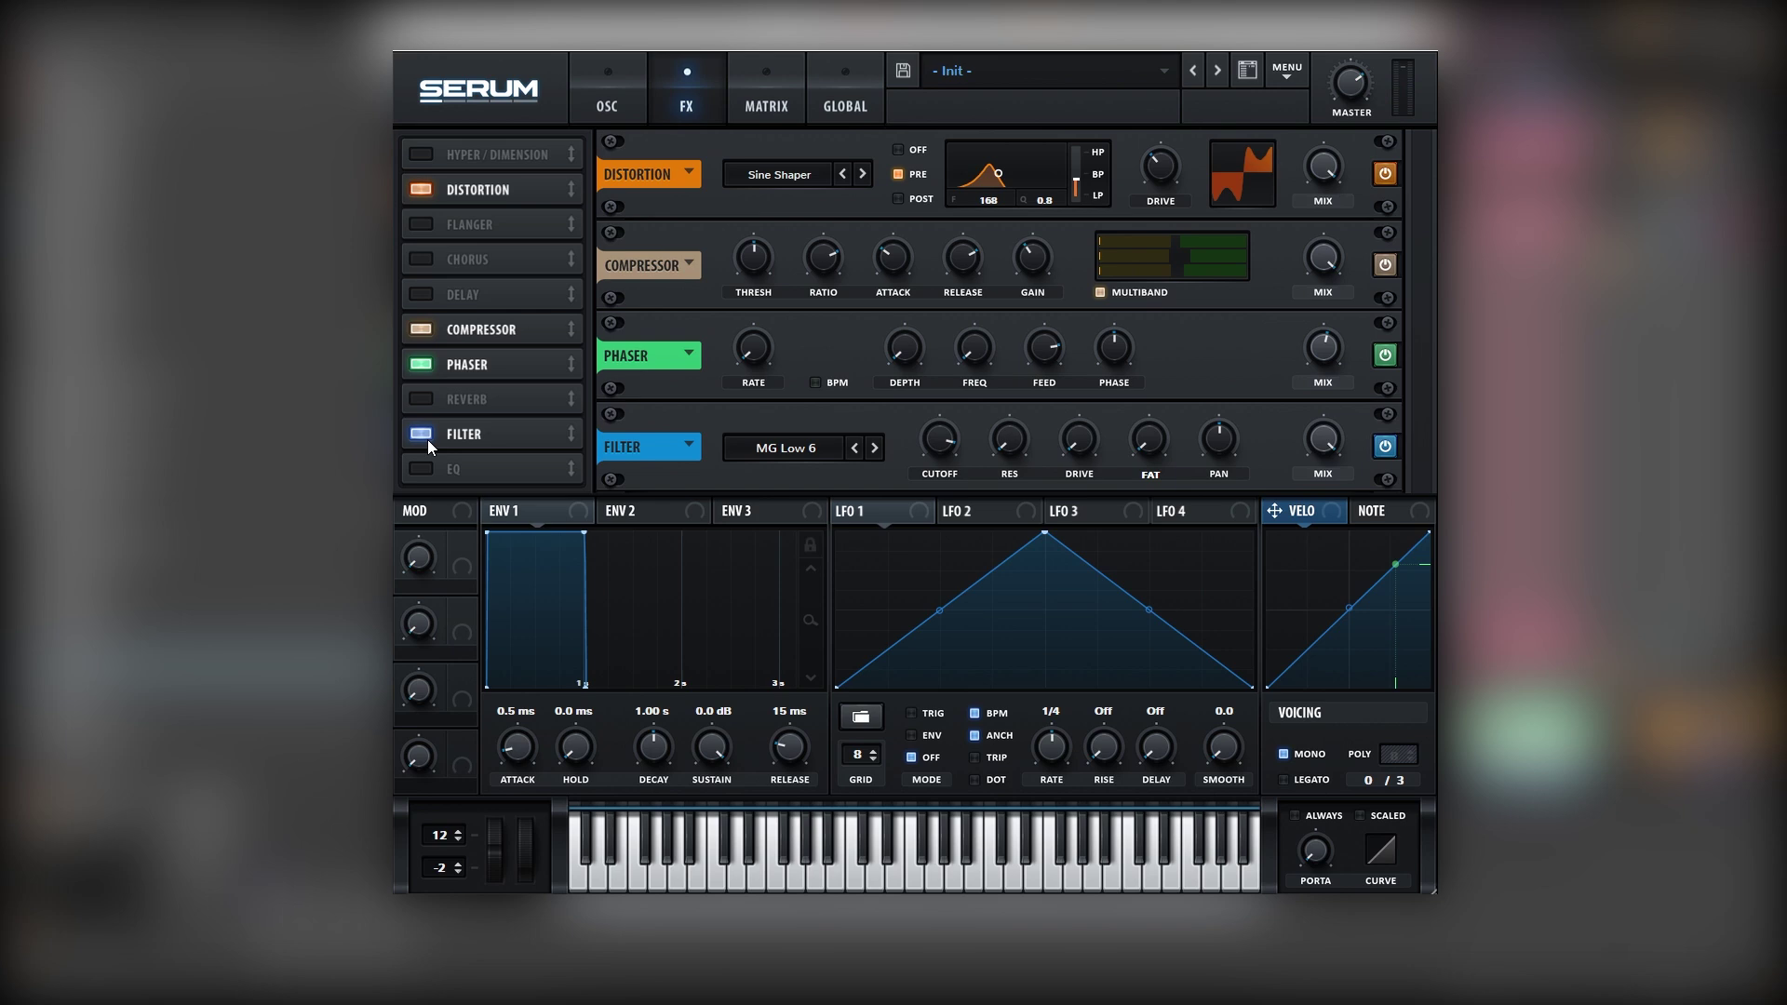
{"action": "left_click", "coordinate": [427, 439]}
{"action": "left_click", "coordinate": [427, 439]}
{"action": "left_click", "coordinate": [428, 439]}
{"action": "left_click", "coordinate": [427, 439]}
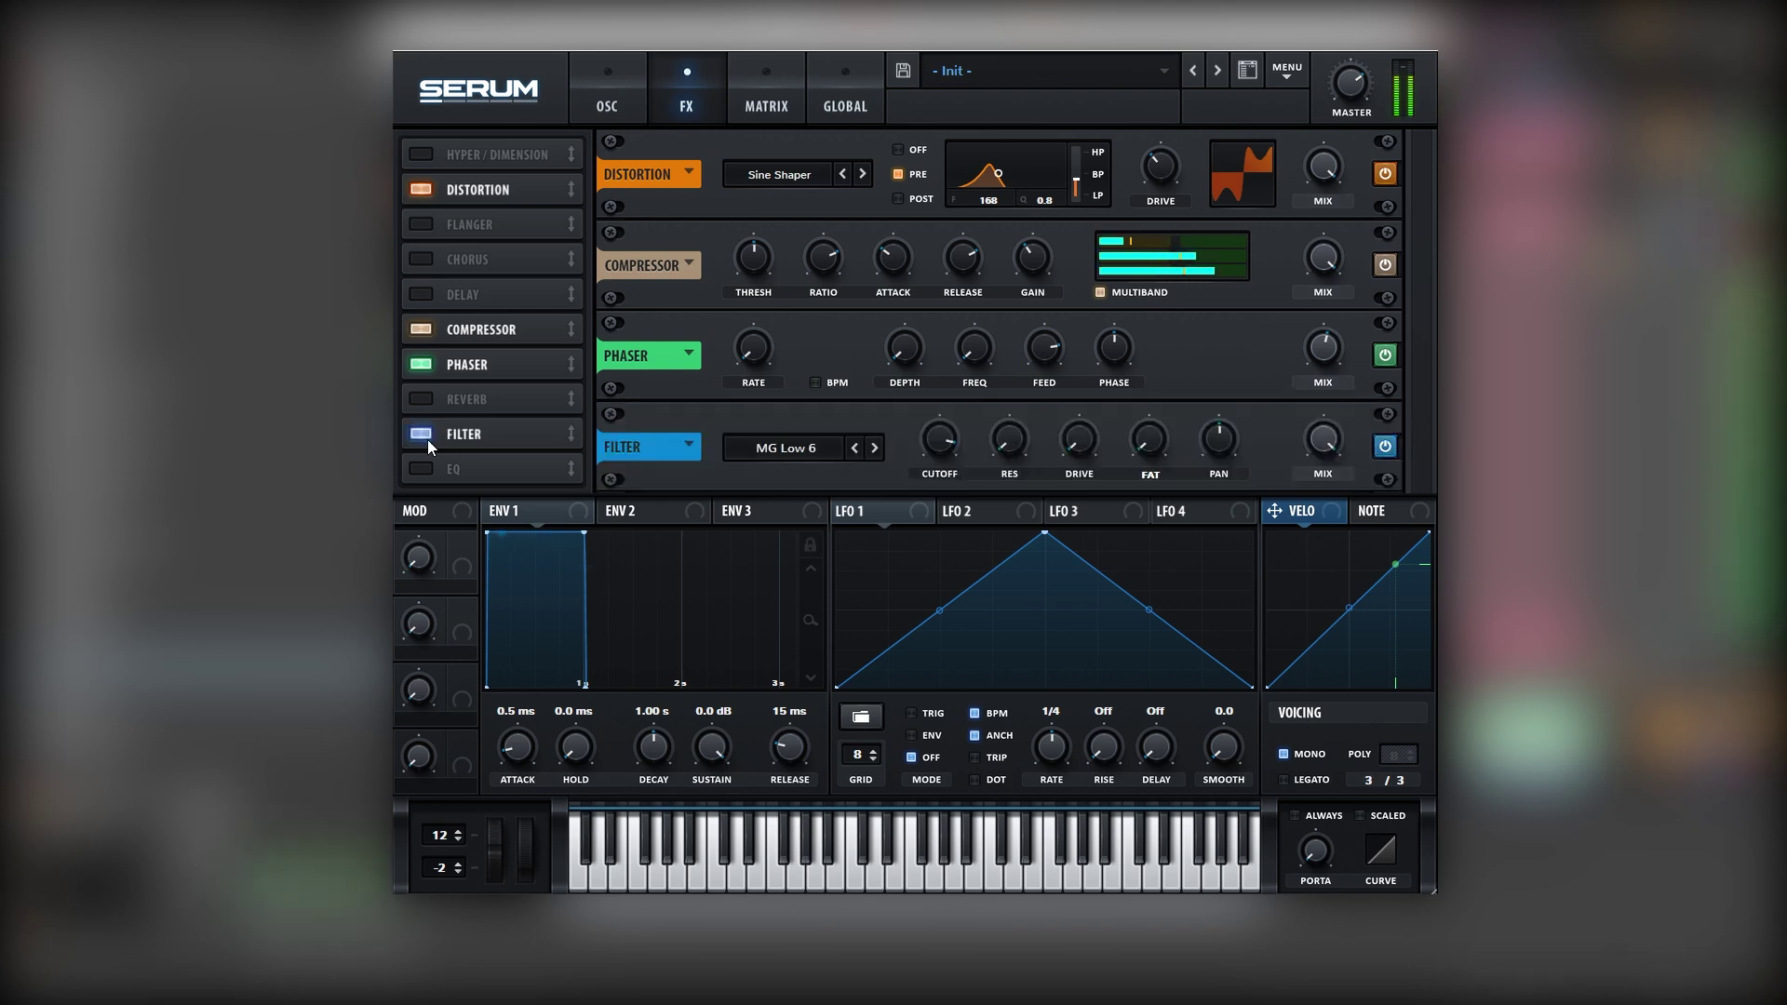
- Enable chorus at the end of the FX chain and audition the patch
{"action": "left_click", "coordinate": [421, 259]}
{"action": "left_click_drag", "start_coordinate": [465, 259], "coordinate": [465, 488]}
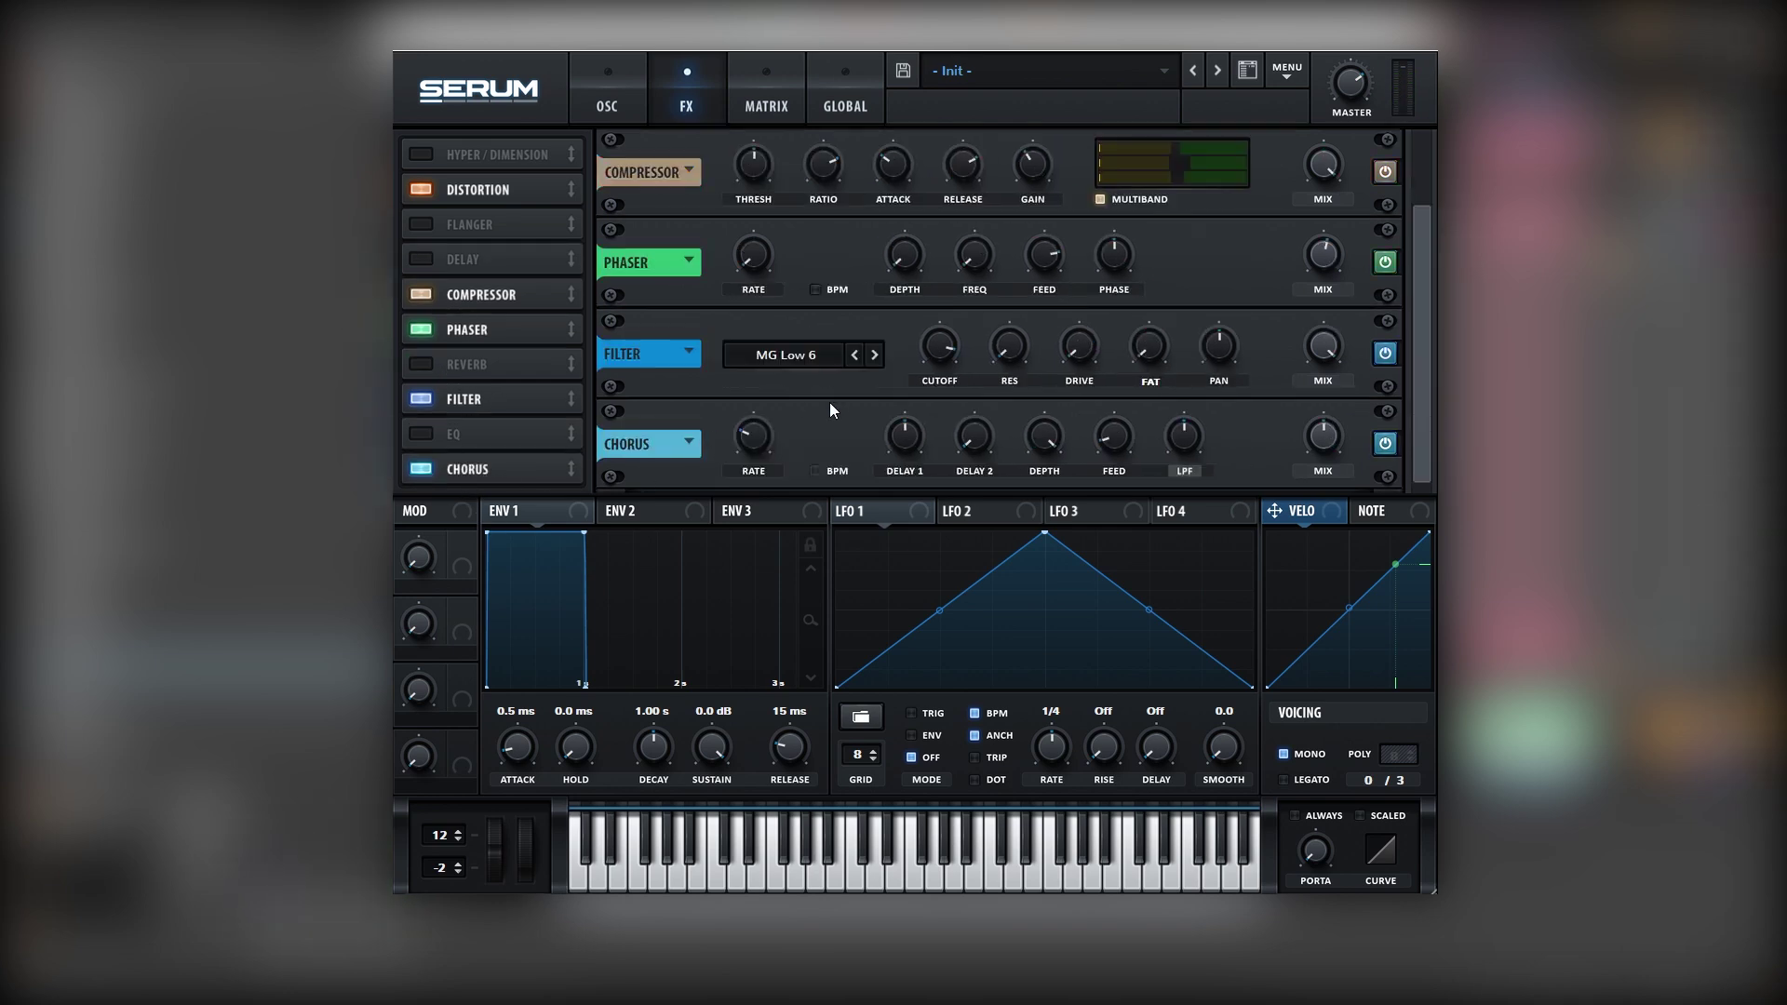
{"action": "key", "text": "space"}
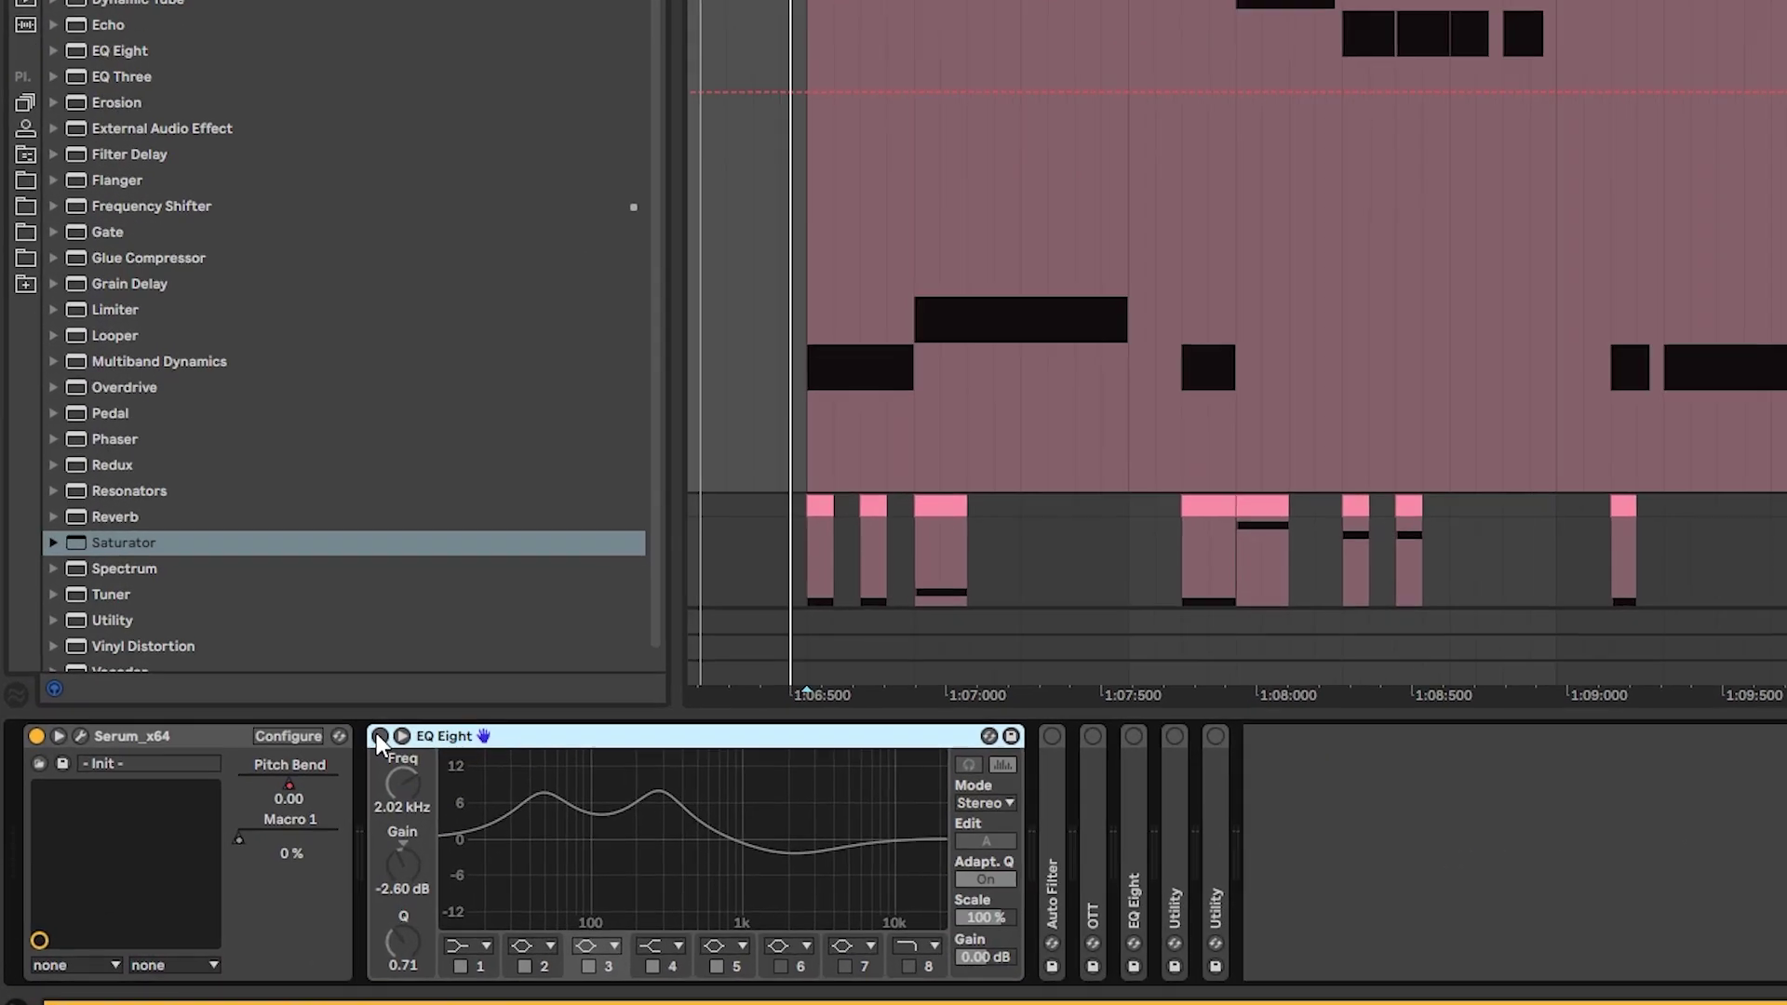
- Boost 46 Hz and 284 Hz by 7.81 dB and cut 2.02 kHz by 2.85 dB in EQ Eight
{"action": "key", "text": "space"}
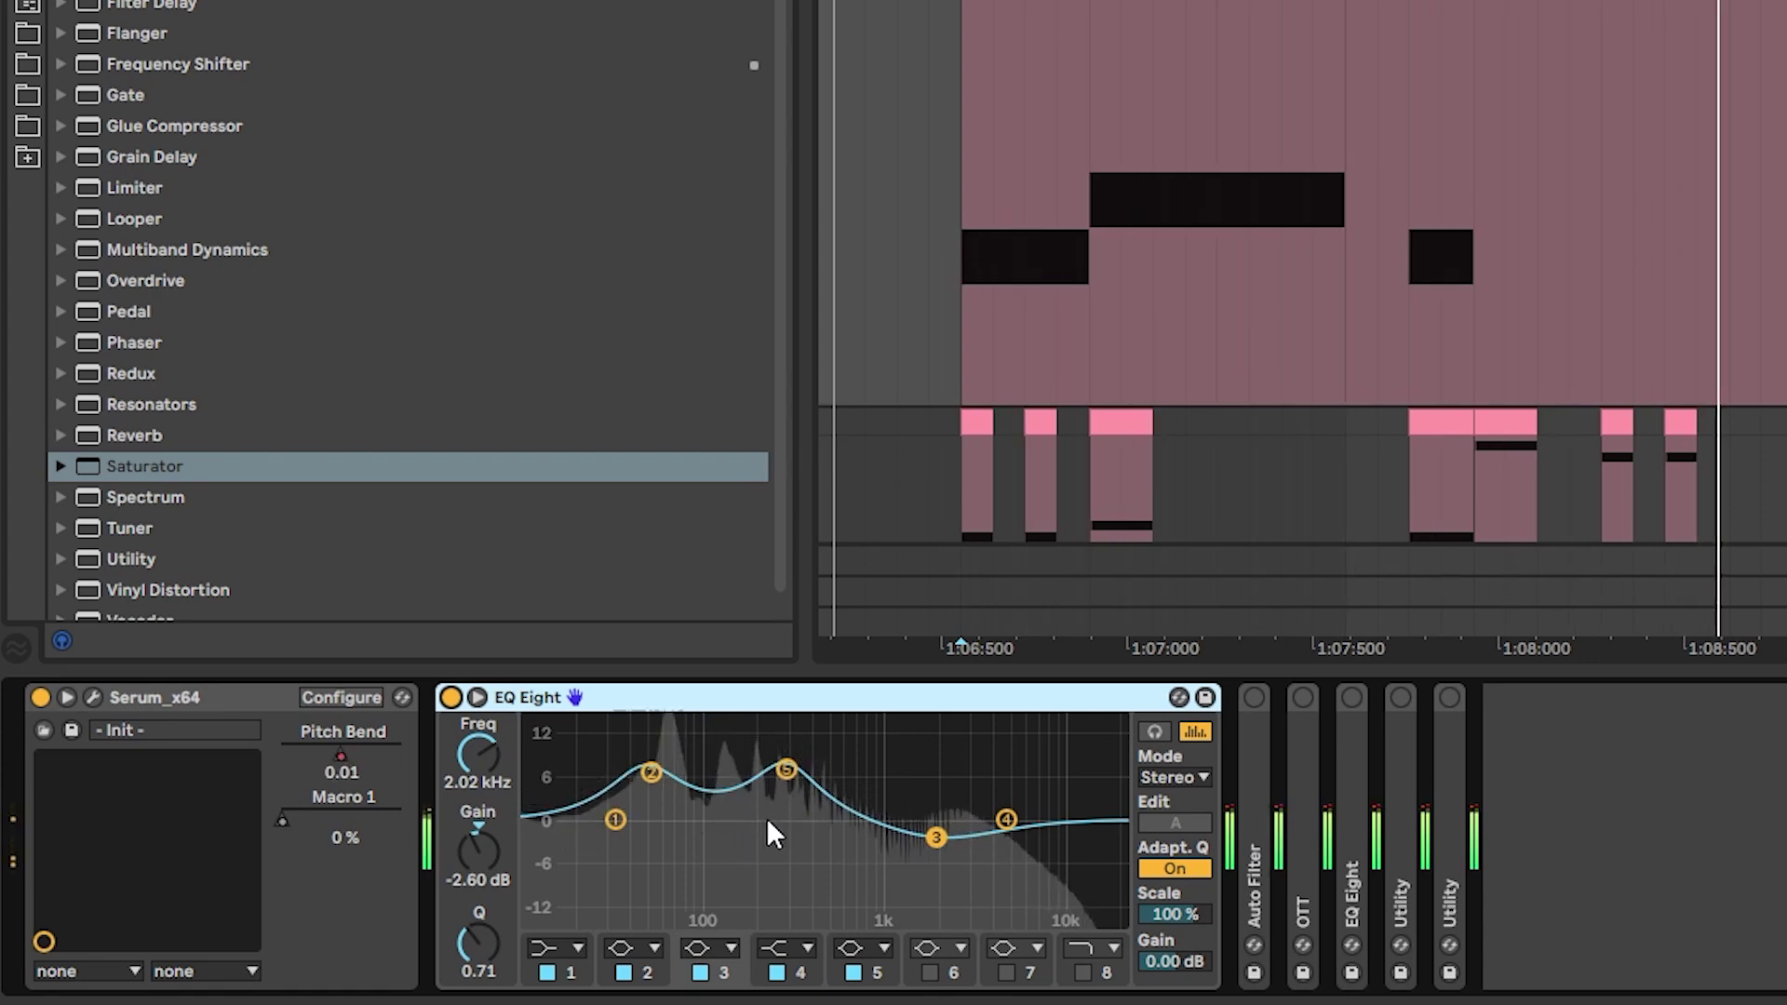
{"action": "key", "text": "space"}
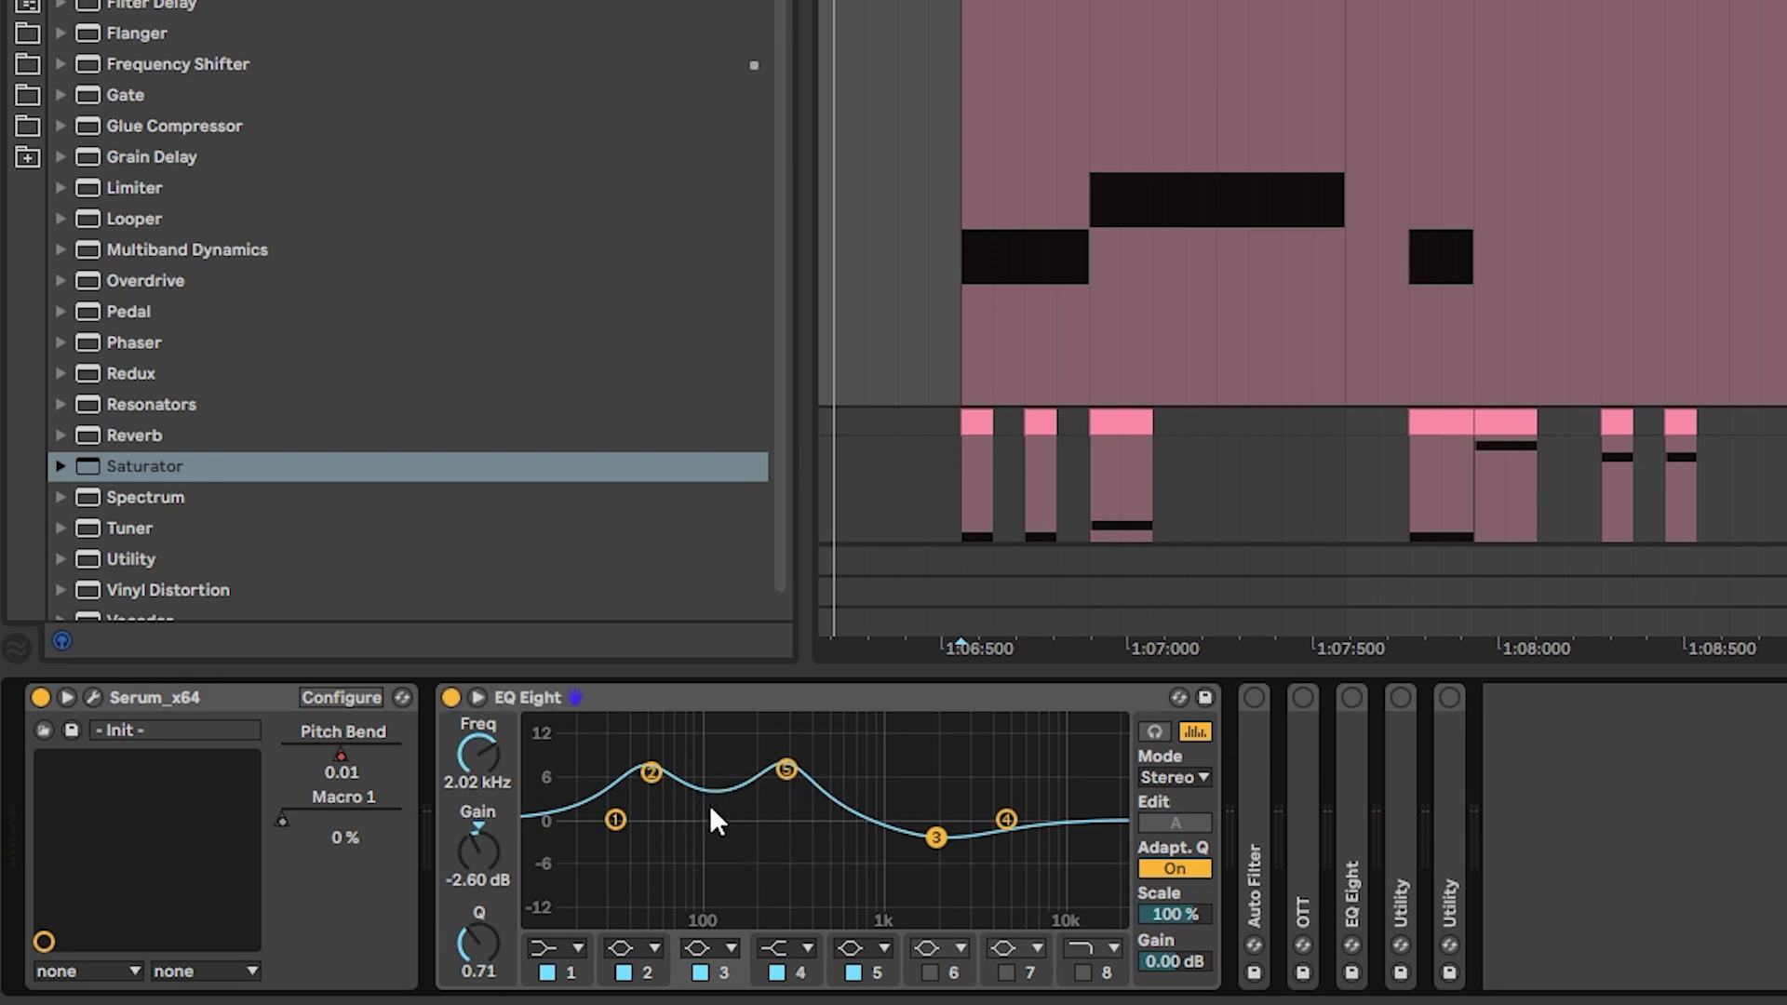
{"action": "left_click", "coordinate": [786, 771]}
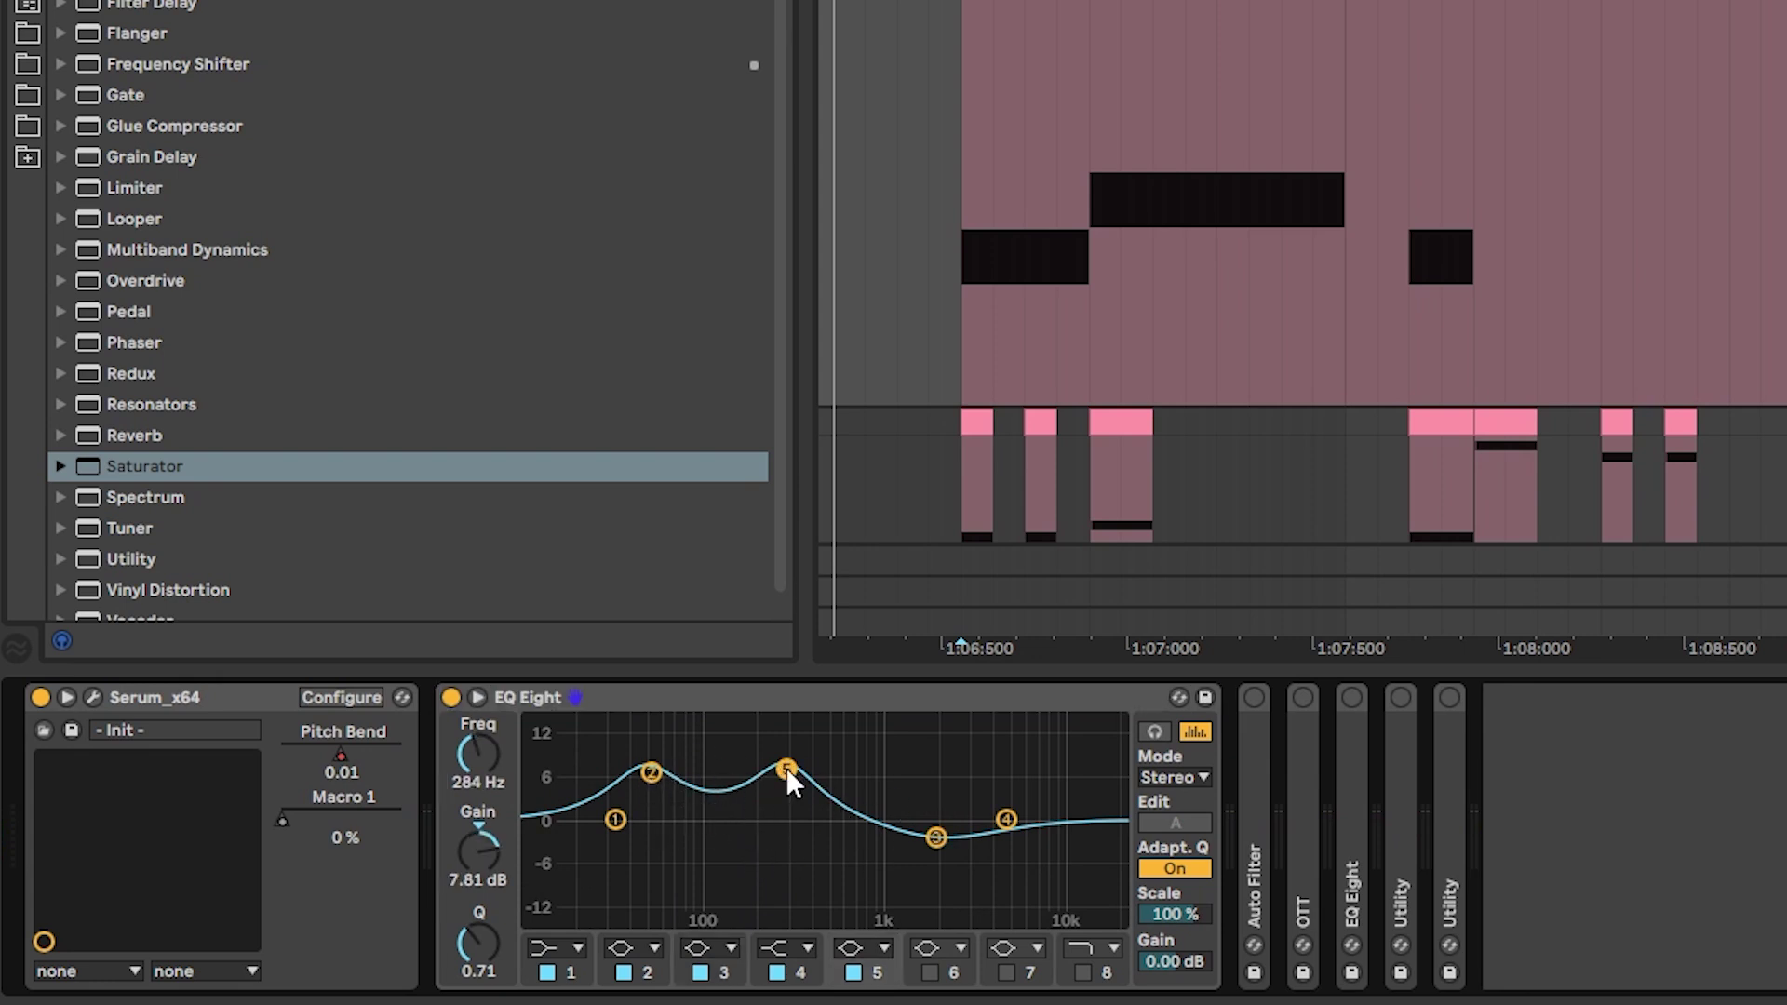
{"action": "left_click_drag", "start_coordinate": [652, 772], "coordinate": [647, 769]}
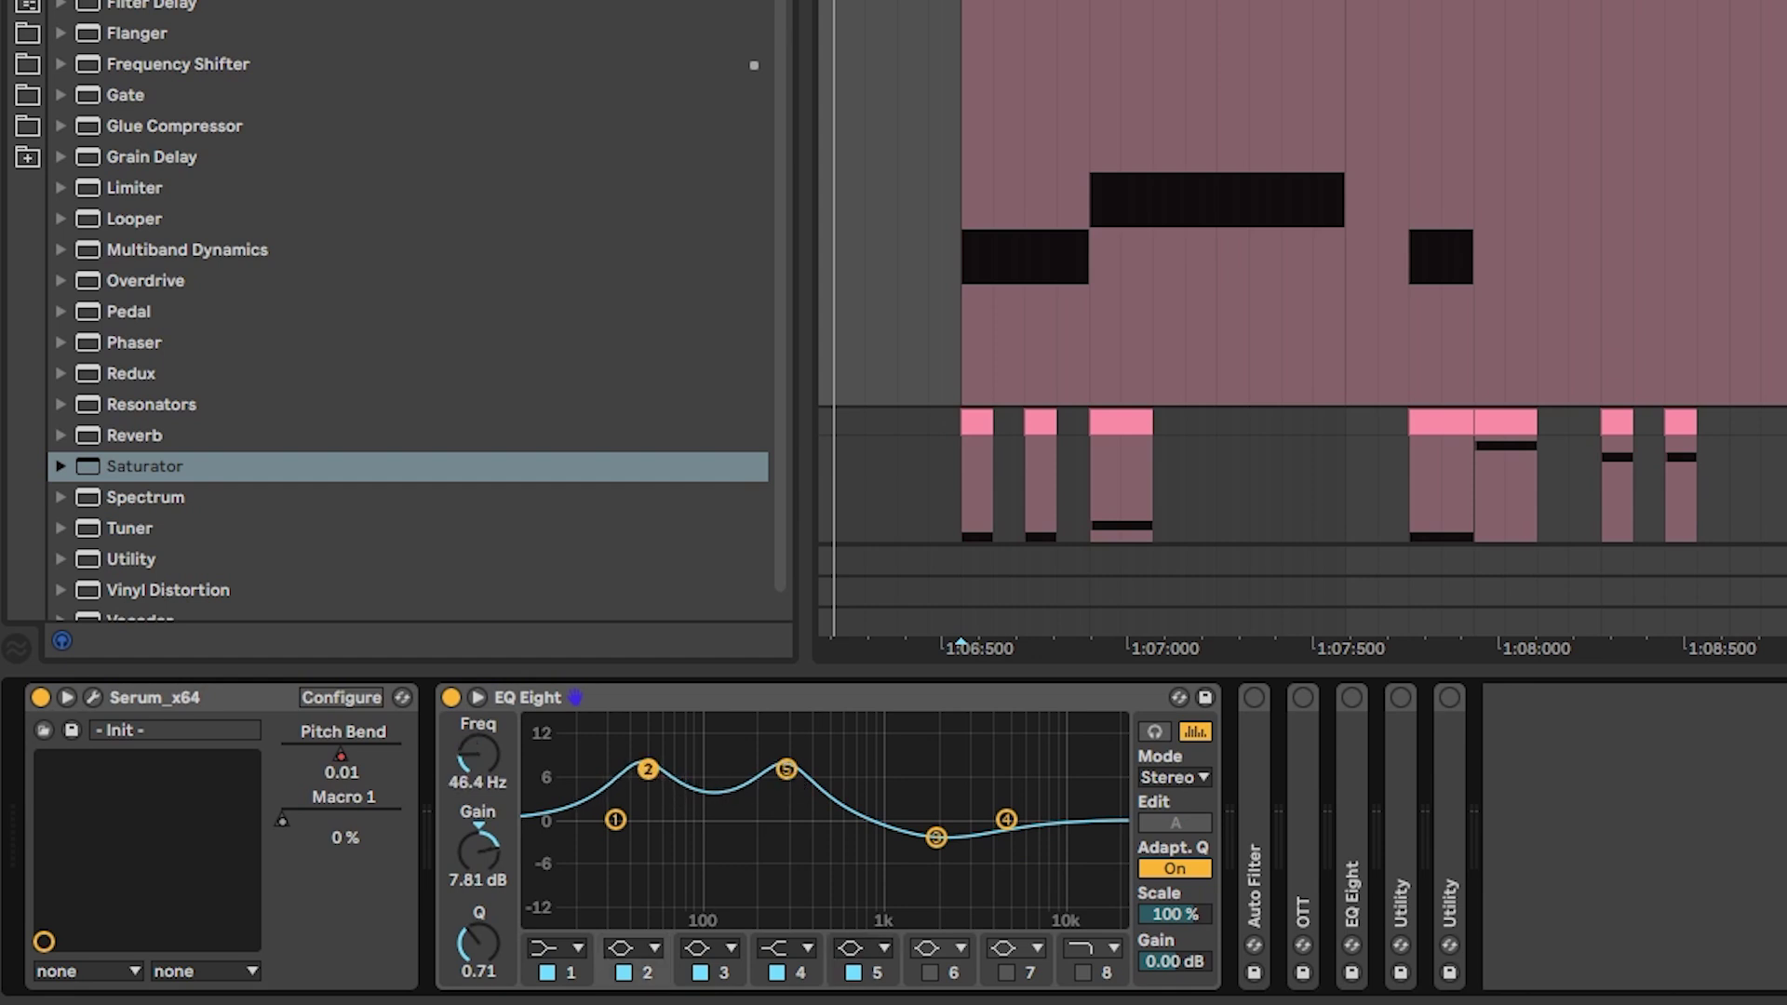
{"action": "key", "text": "space"}
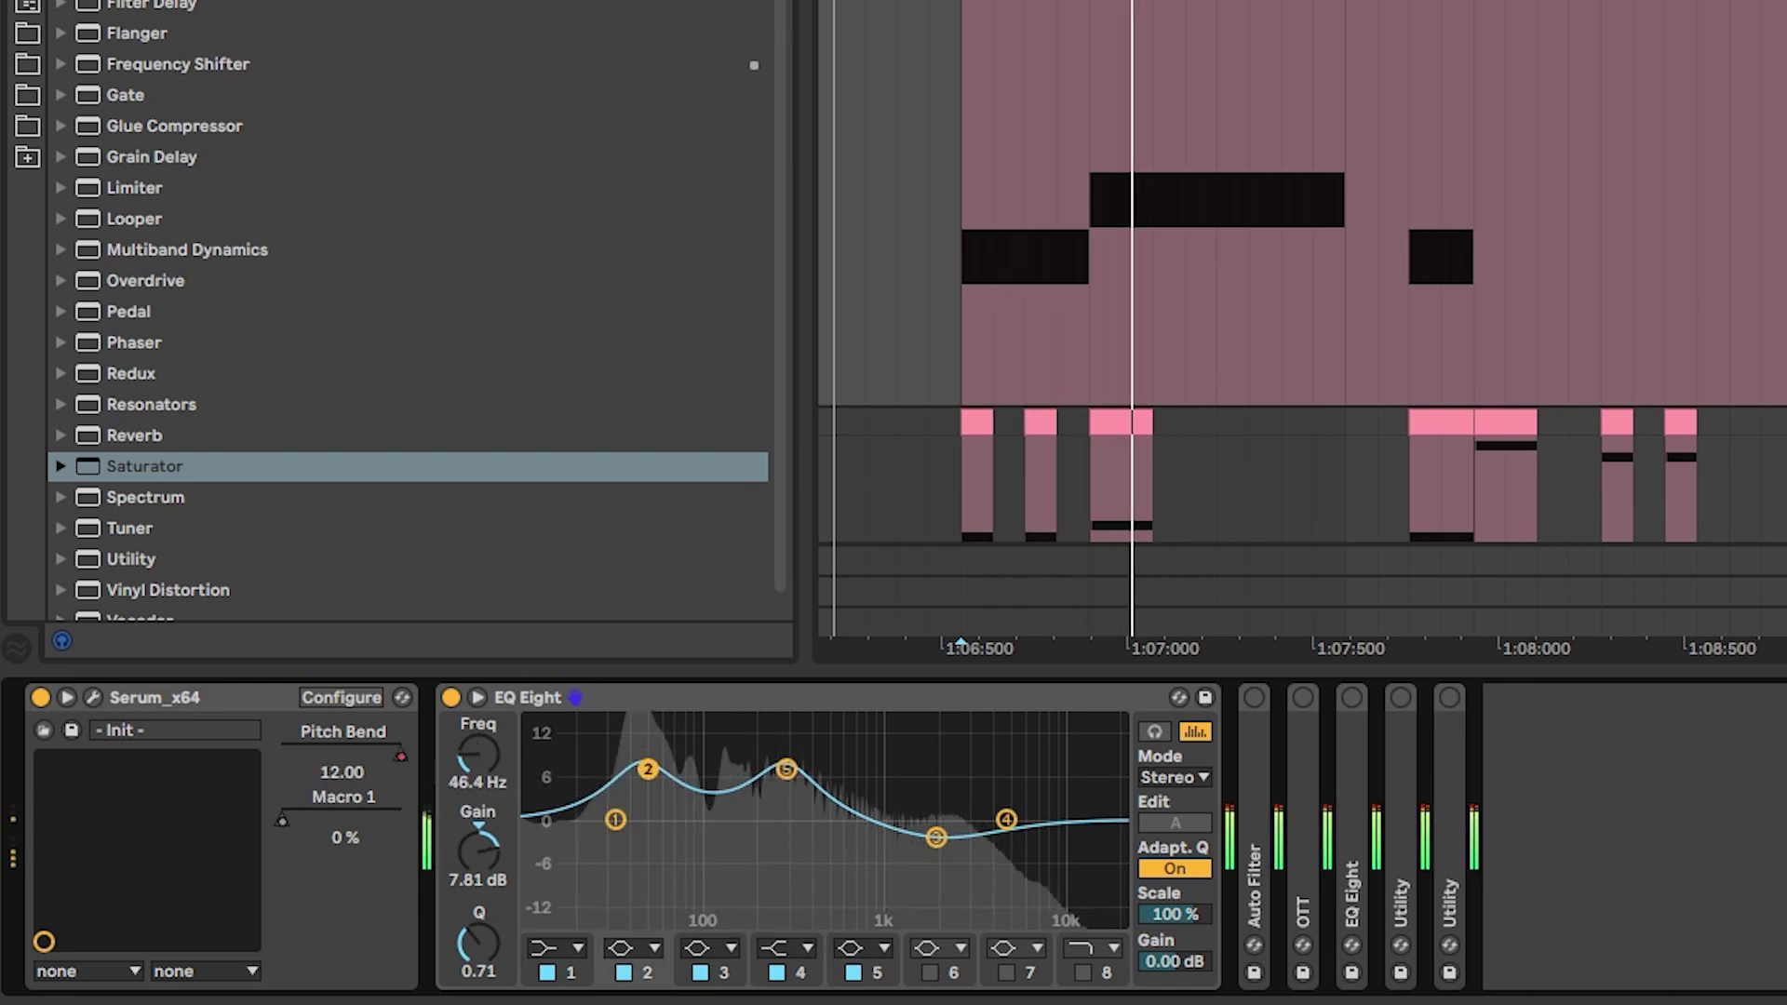
{"action": "left_click", "coordinate": [786, 770]}
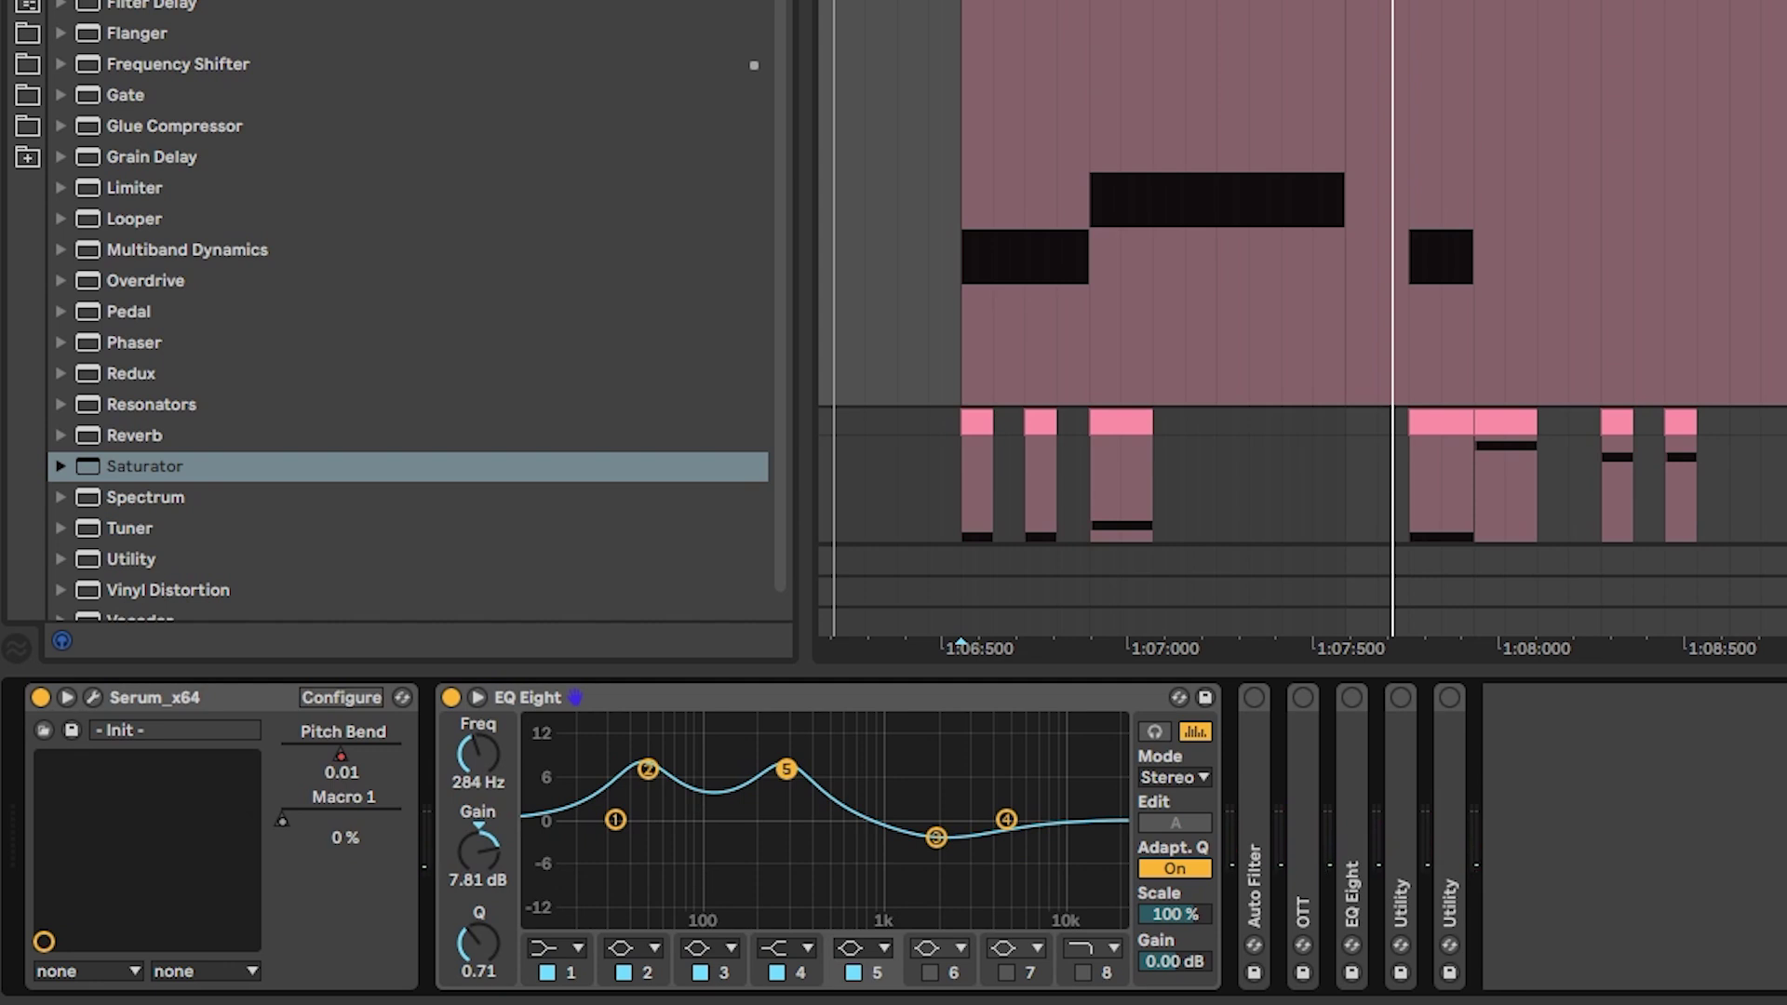
{"action": "key", "text": "space"}
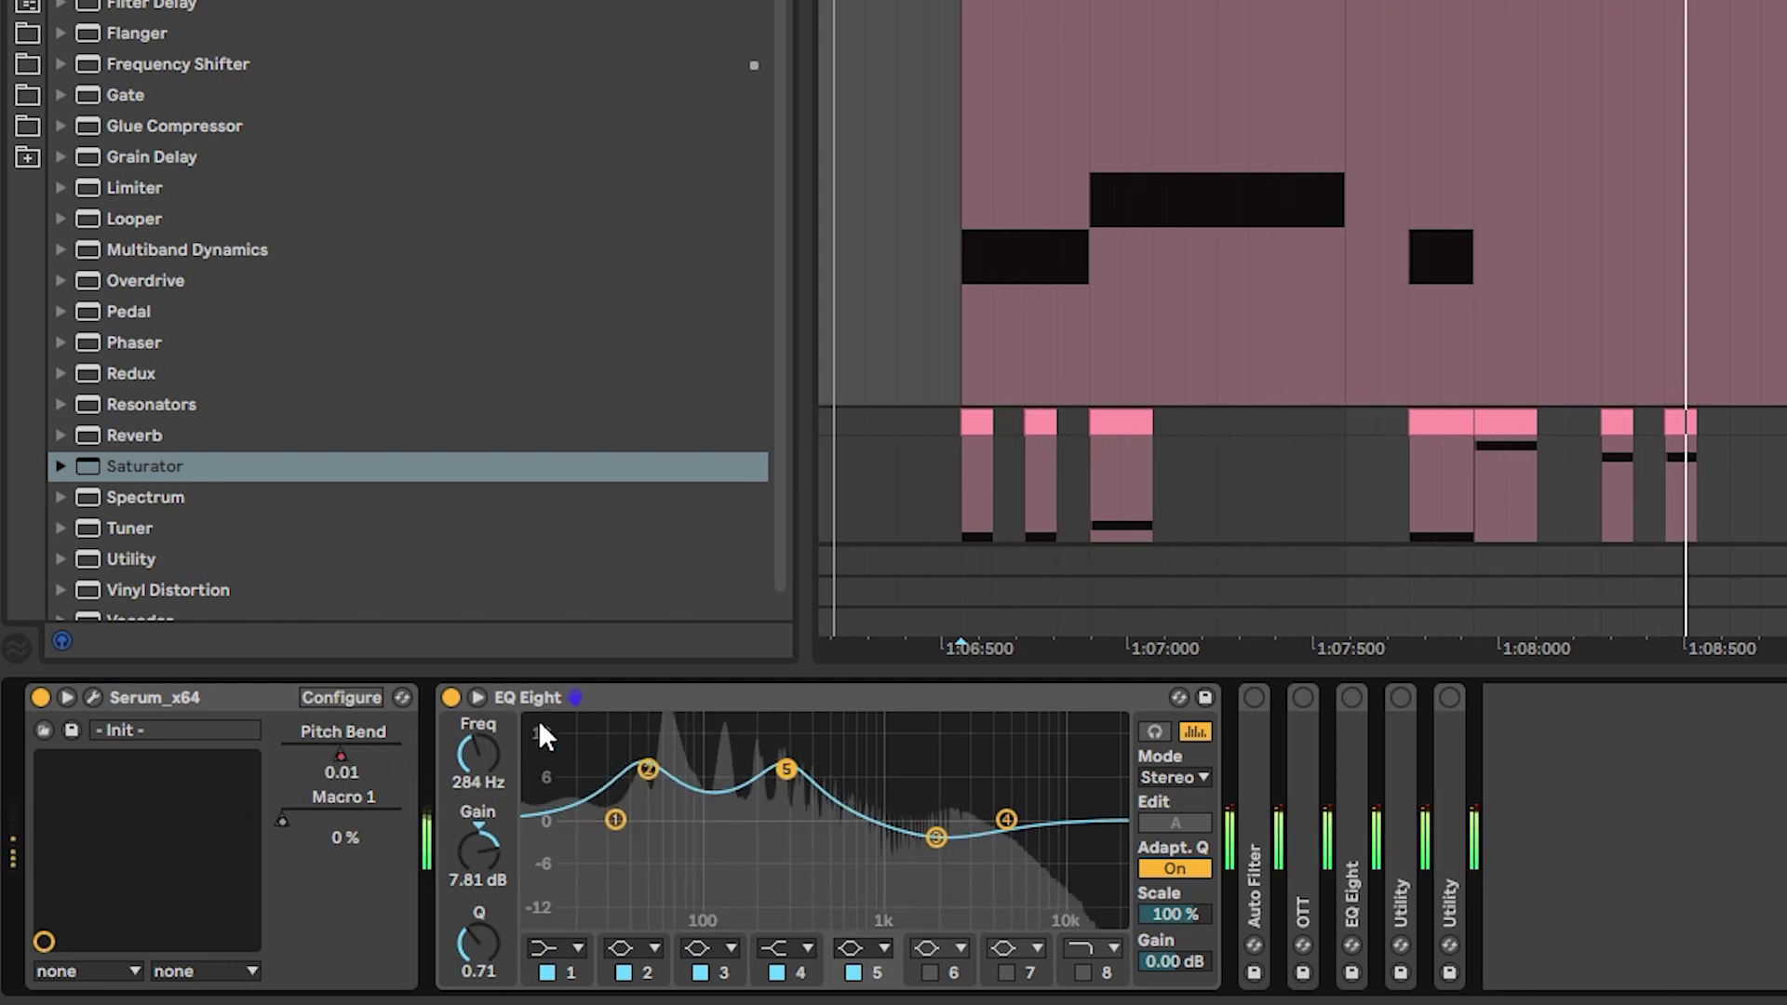
{"action": "left_click", "coordinate": [454, 697]}
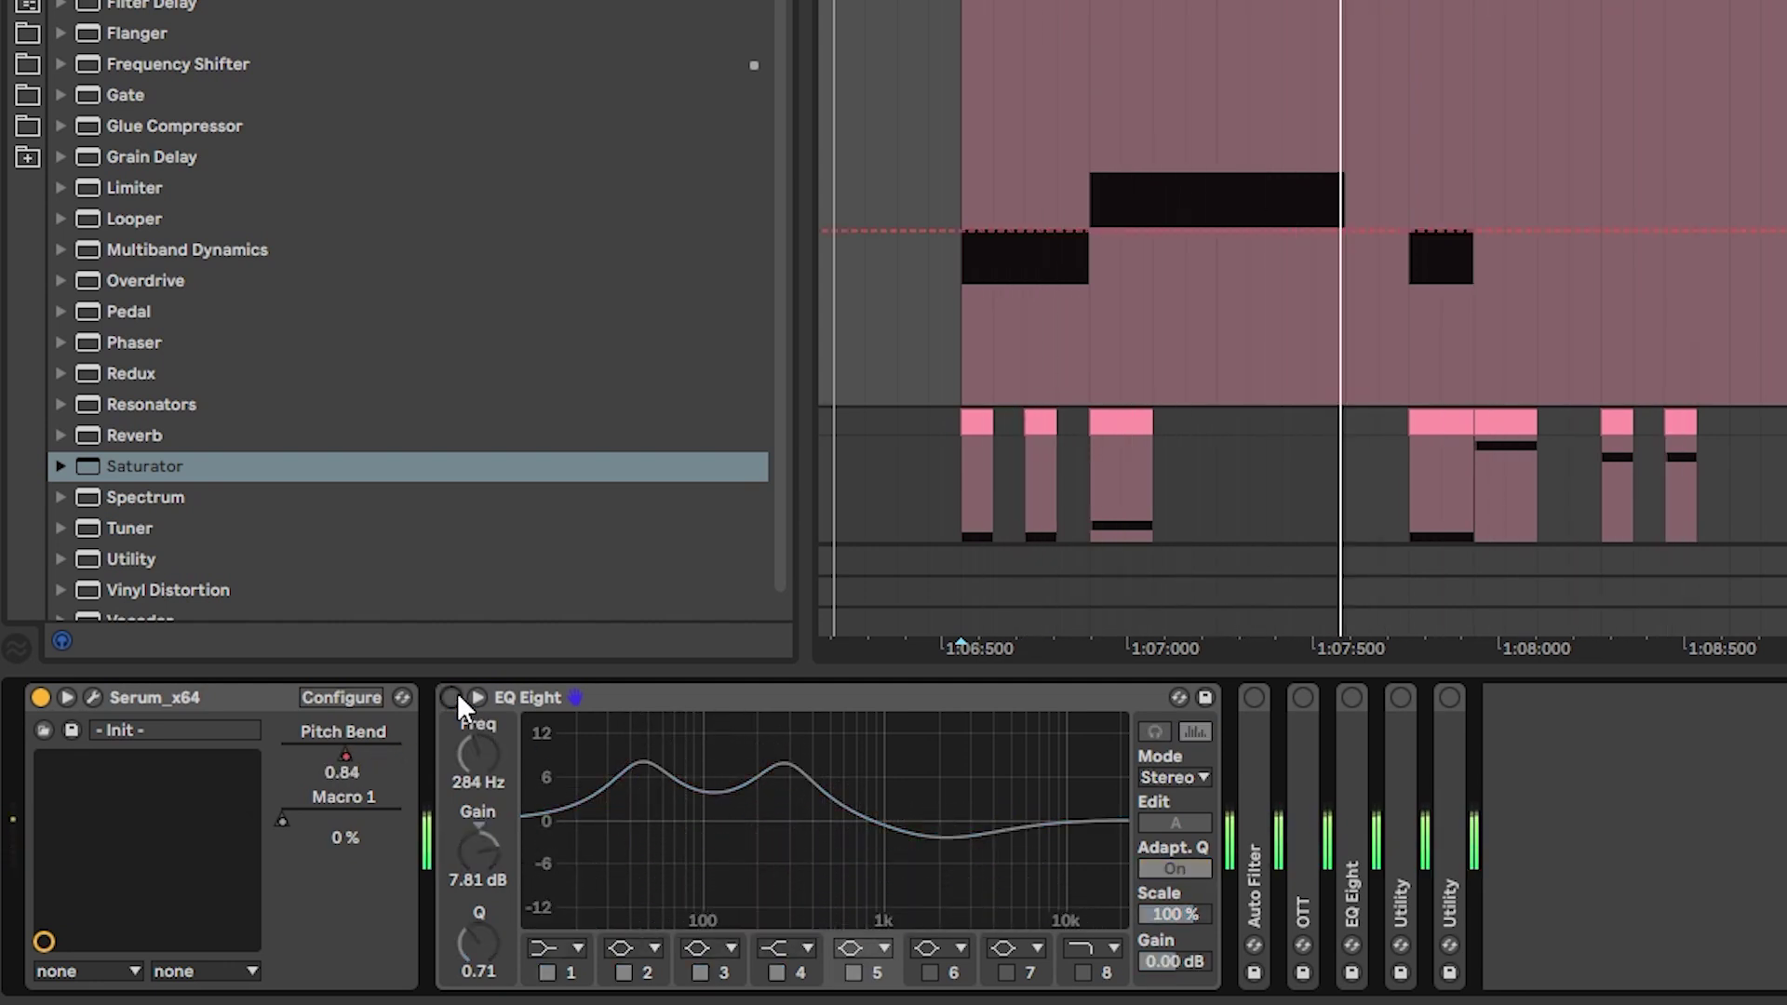
{"action": "left_click", "coordinate": [455, 698]}
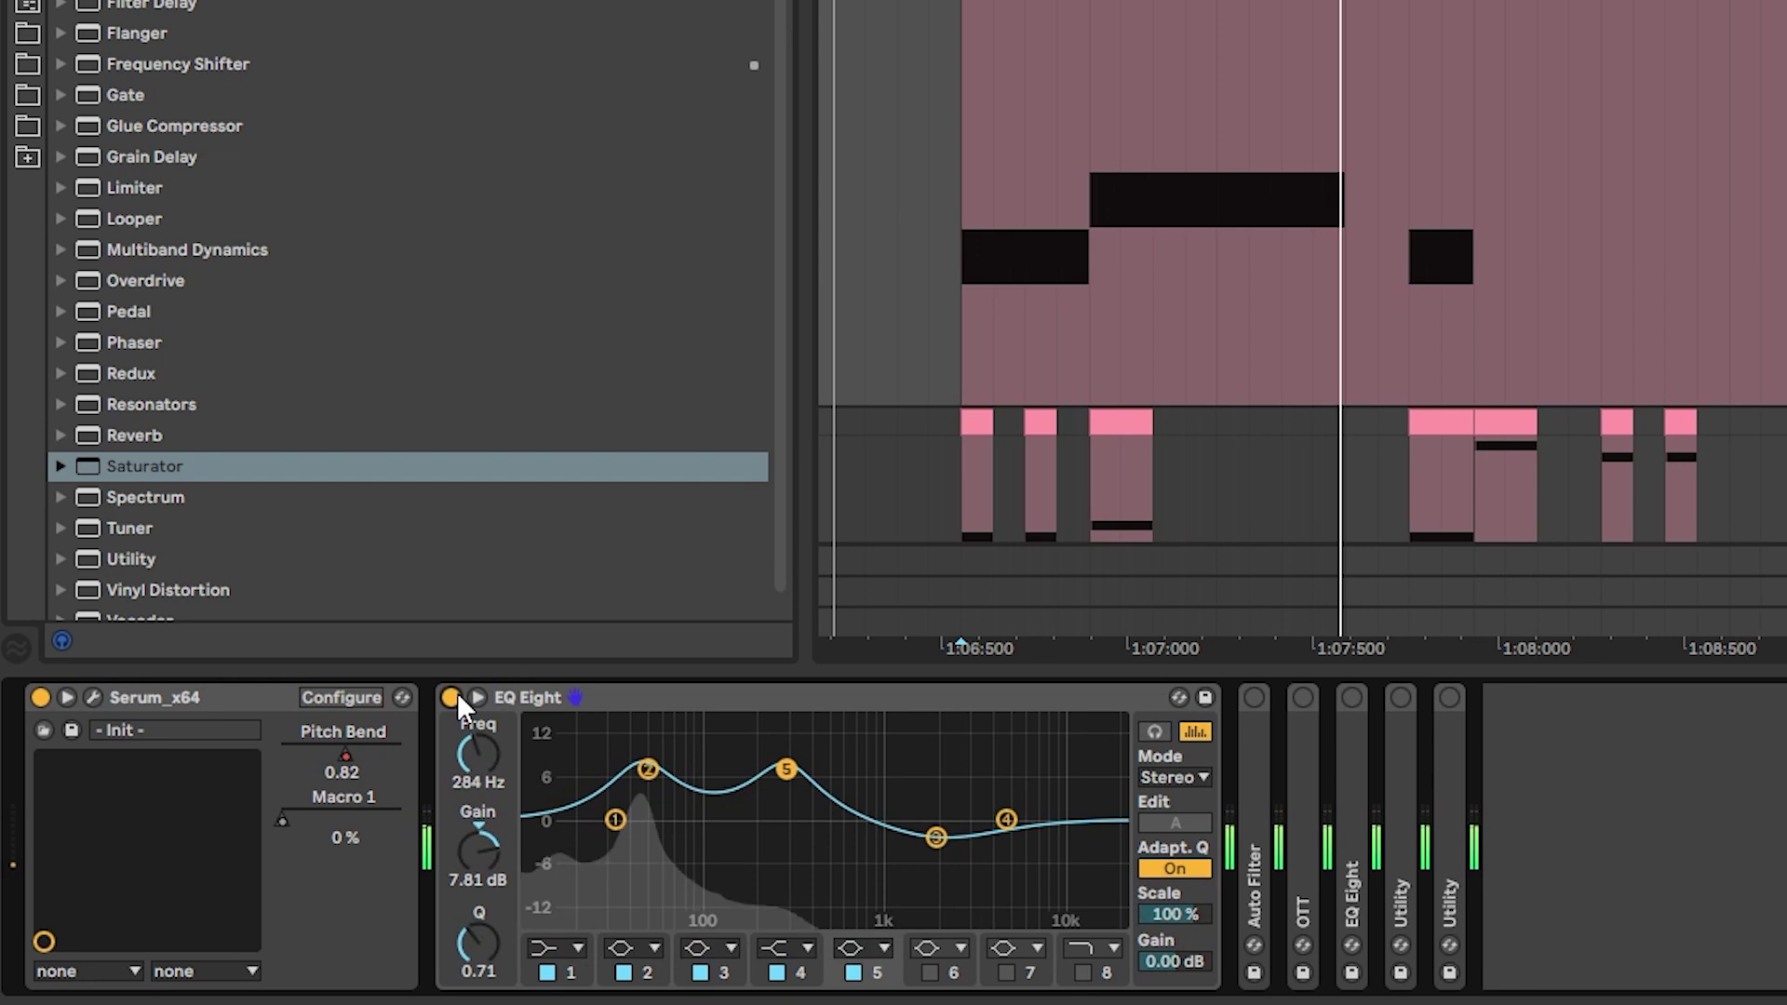
{"action": "left_click", "coordinate": [937, 837]}
{"action": "key", "text": "space"}
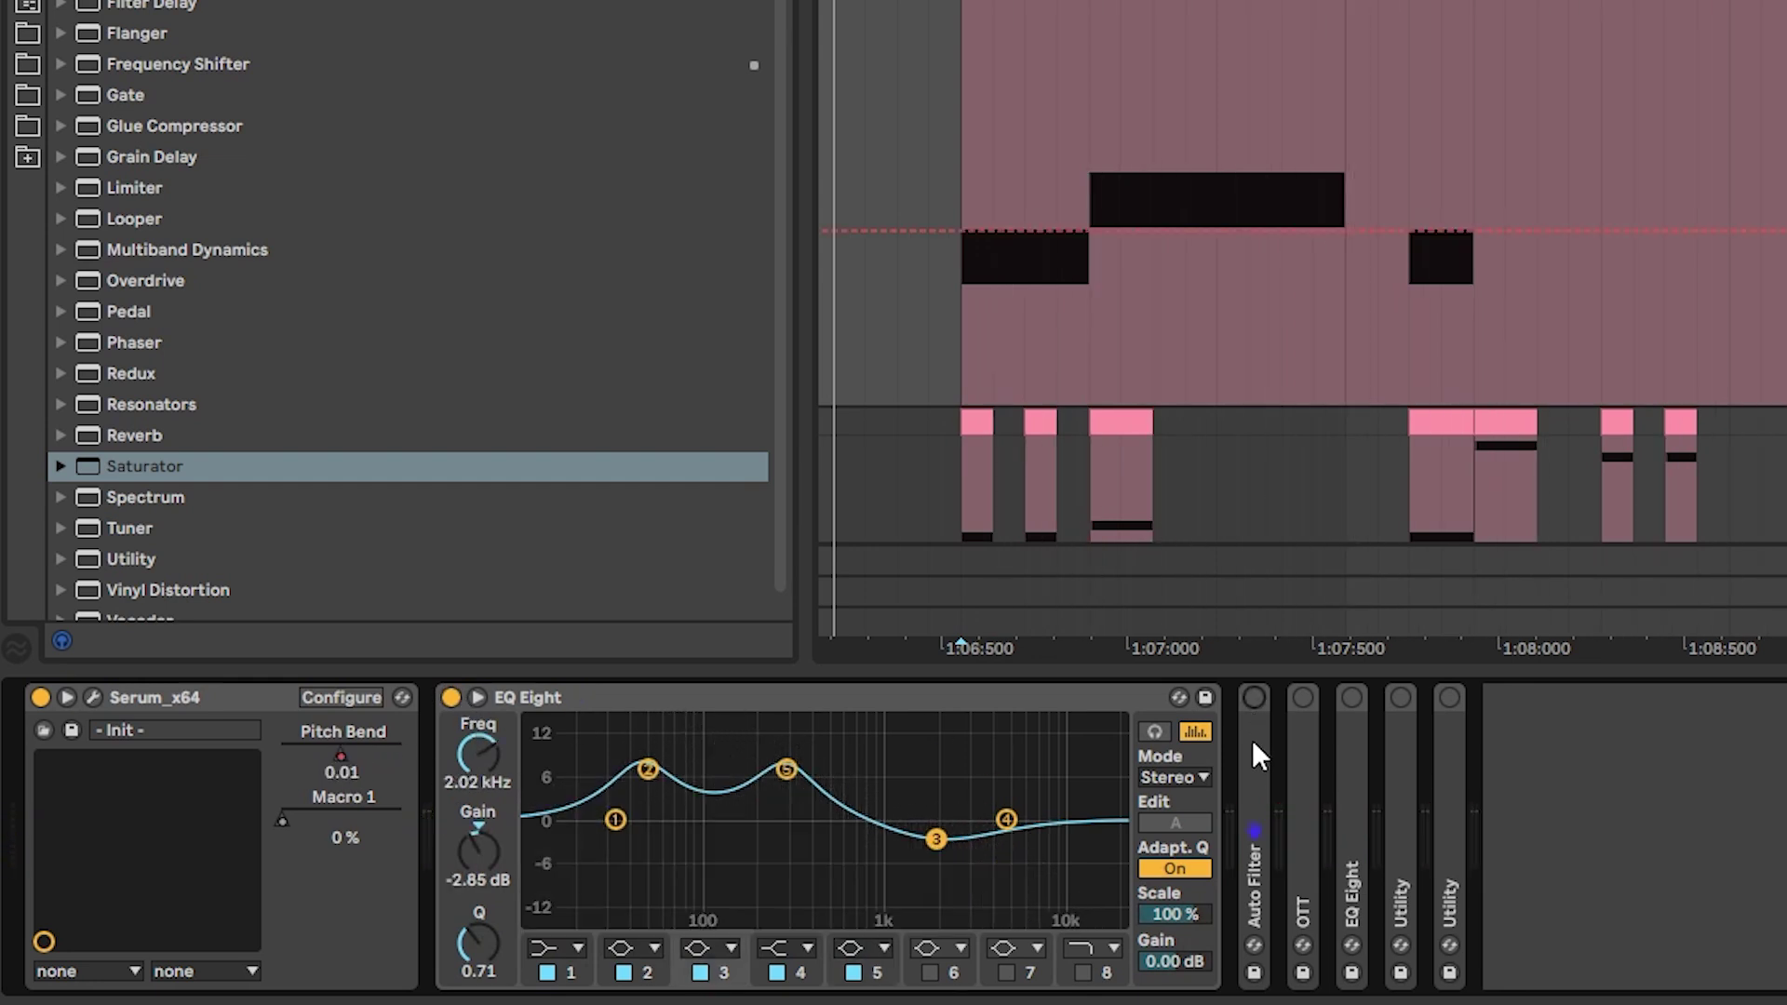
- Turn on the Auto Filter, show its Filter Freq automation and compare it bypassed
{"action": "double_click", "coordinate": [1252, 739]}
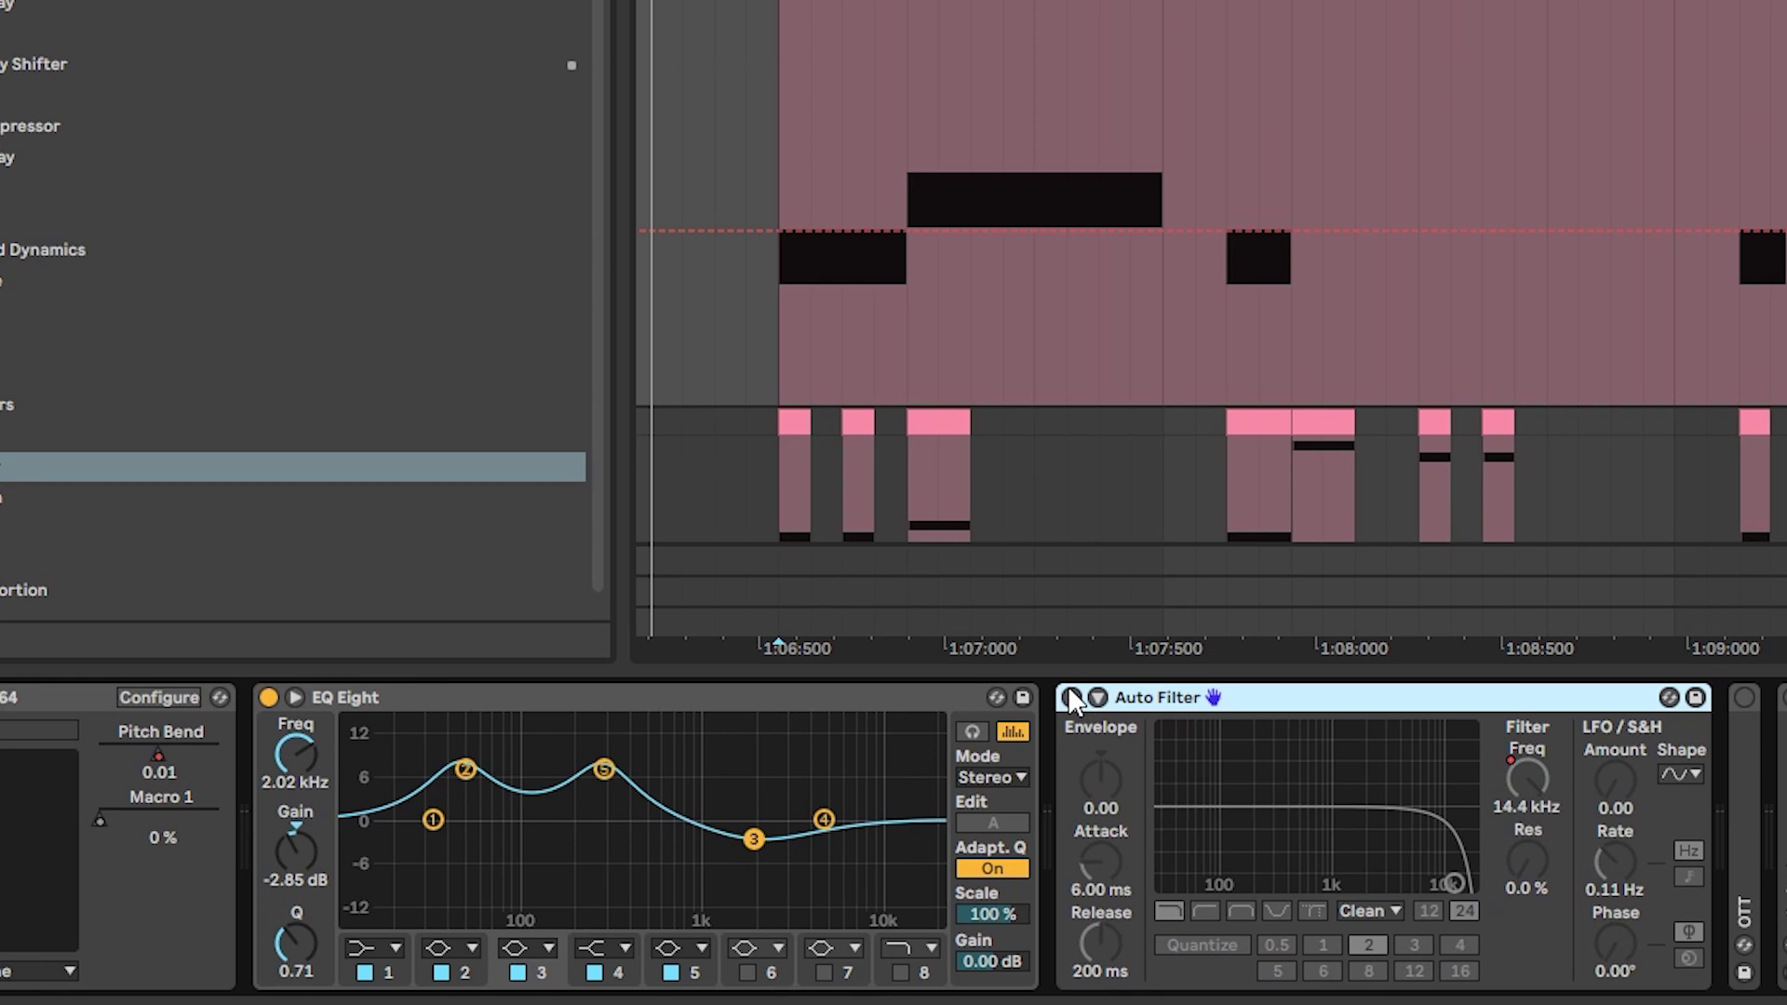
{"action": "left_click", "coordinate": [1071, 697]}
{"action": "right_click", "coordinate": [1527, 798]}
{"action": "left_click", "coordinate": [1545, 806]}
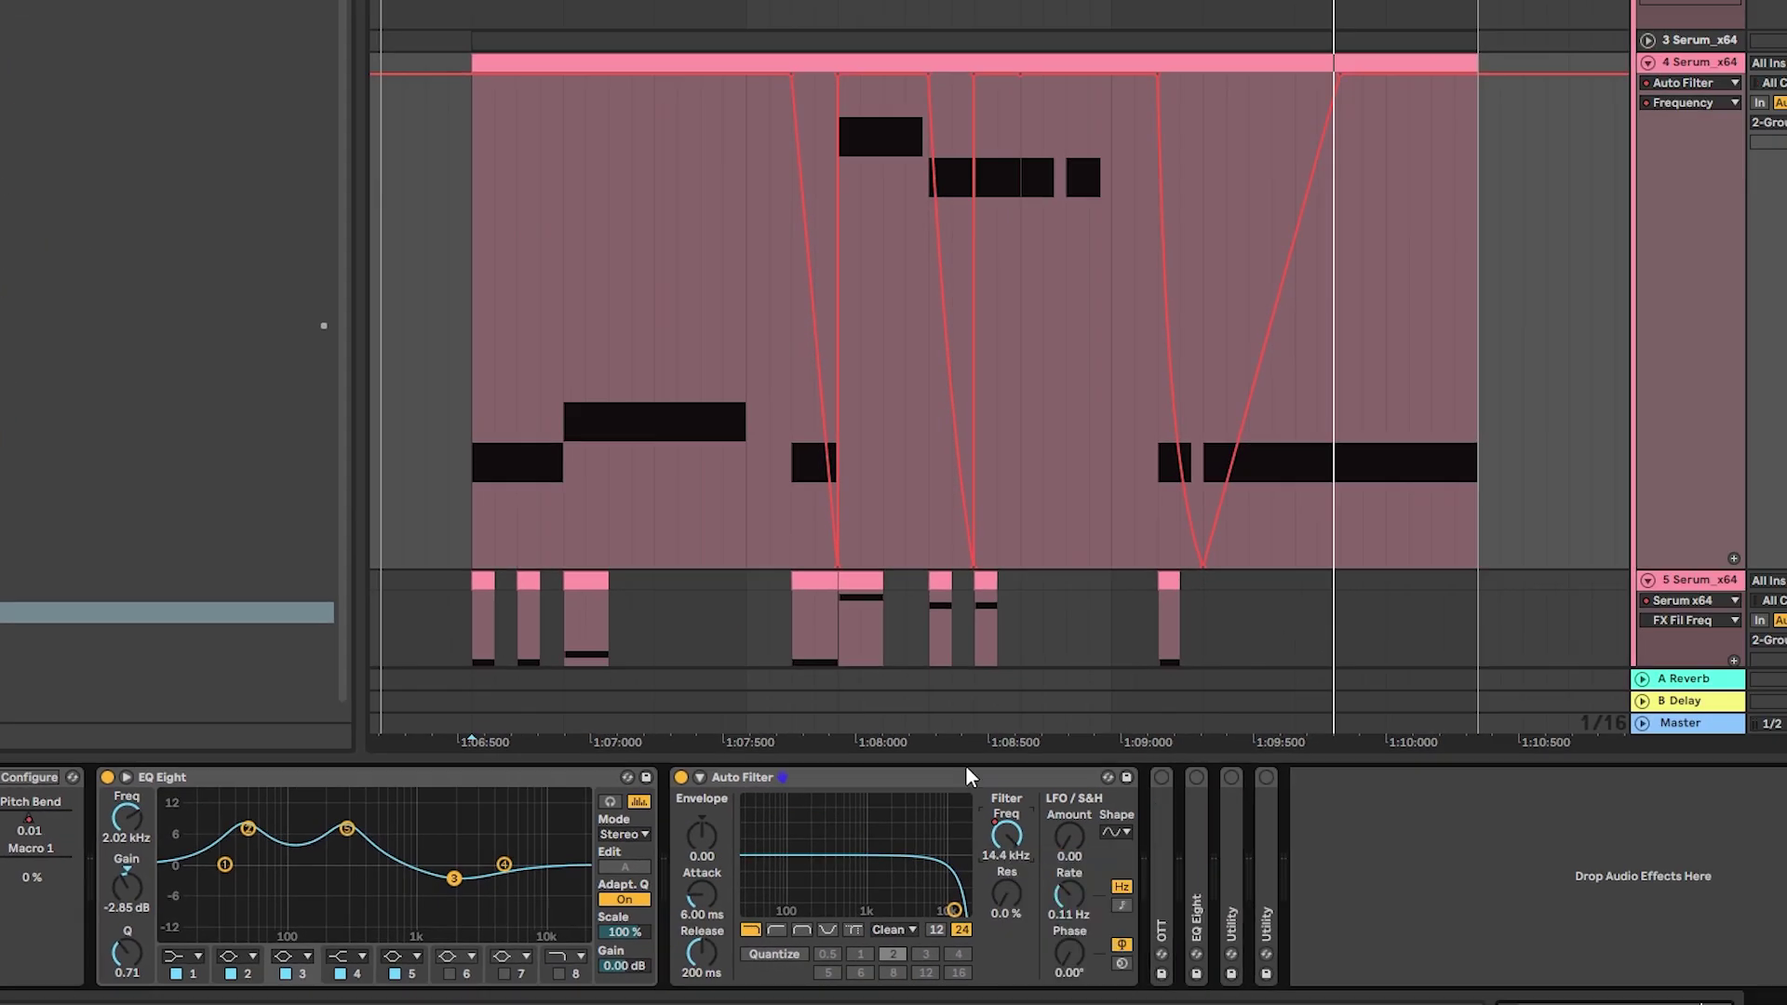
{"action": "left_click_drag", "start_coordinate": [795, 456], "coordinate": [845, 468]}
{"action": "key", "text": "space"}
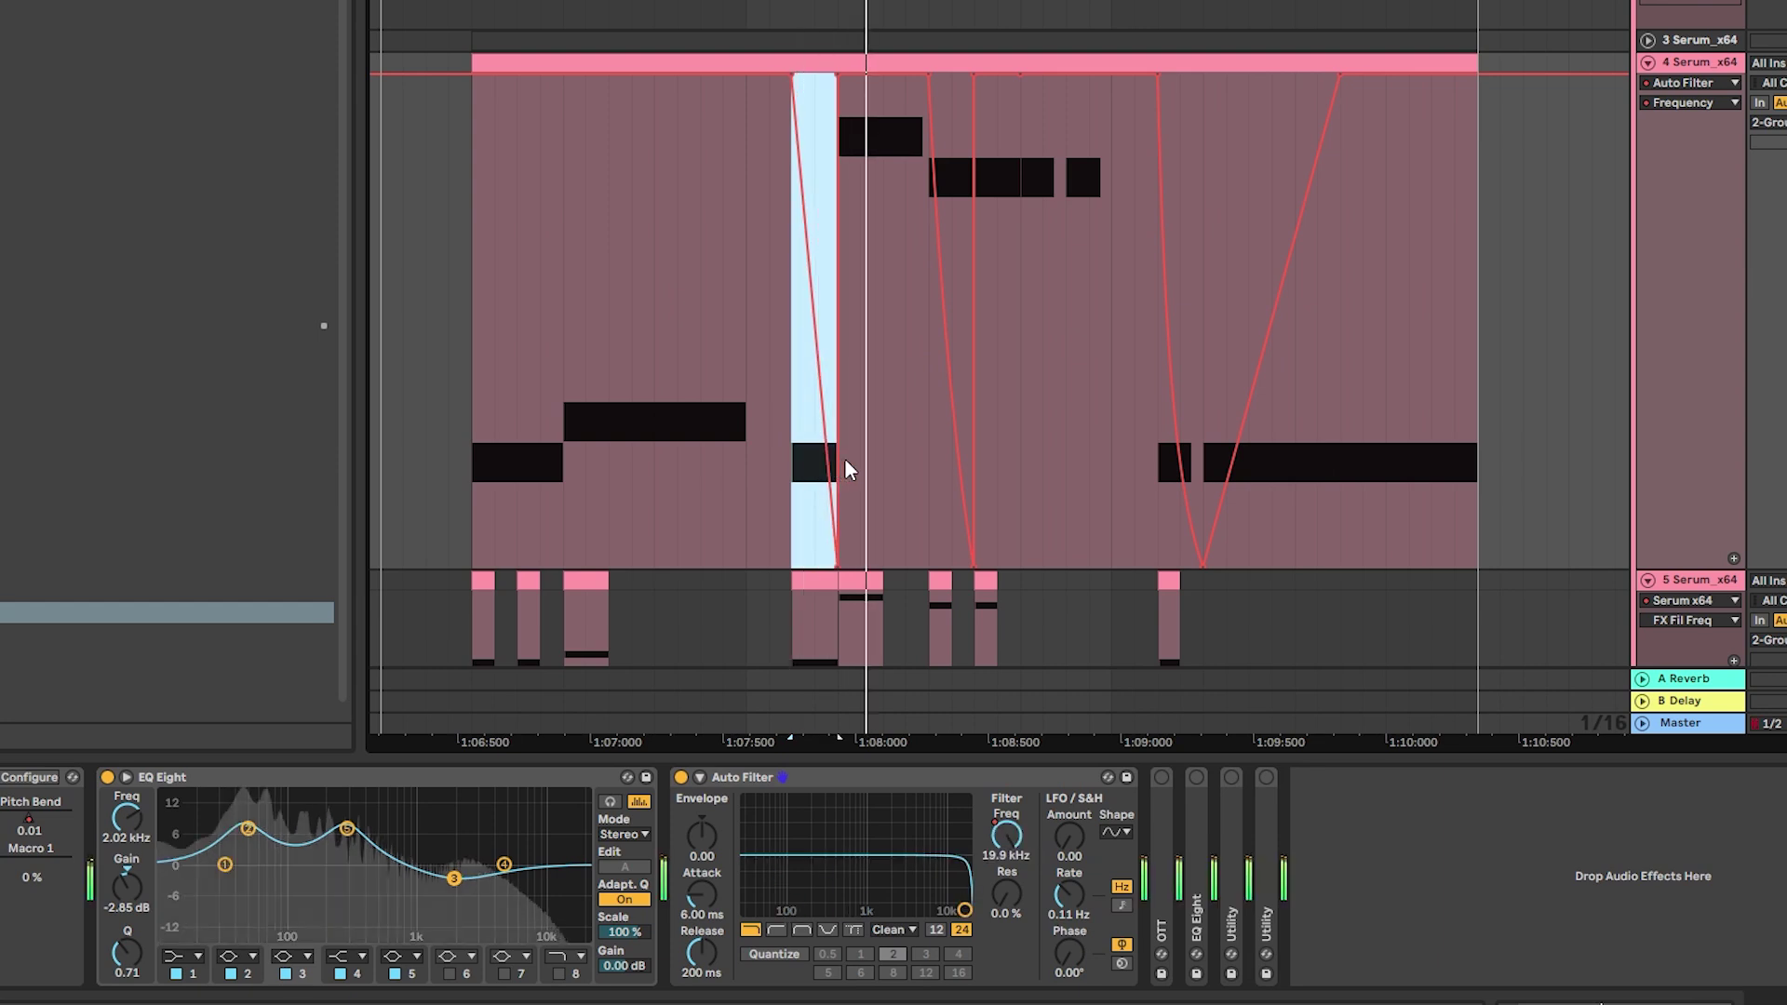
{"action": "left_click", "coordinate": [676, 779]}
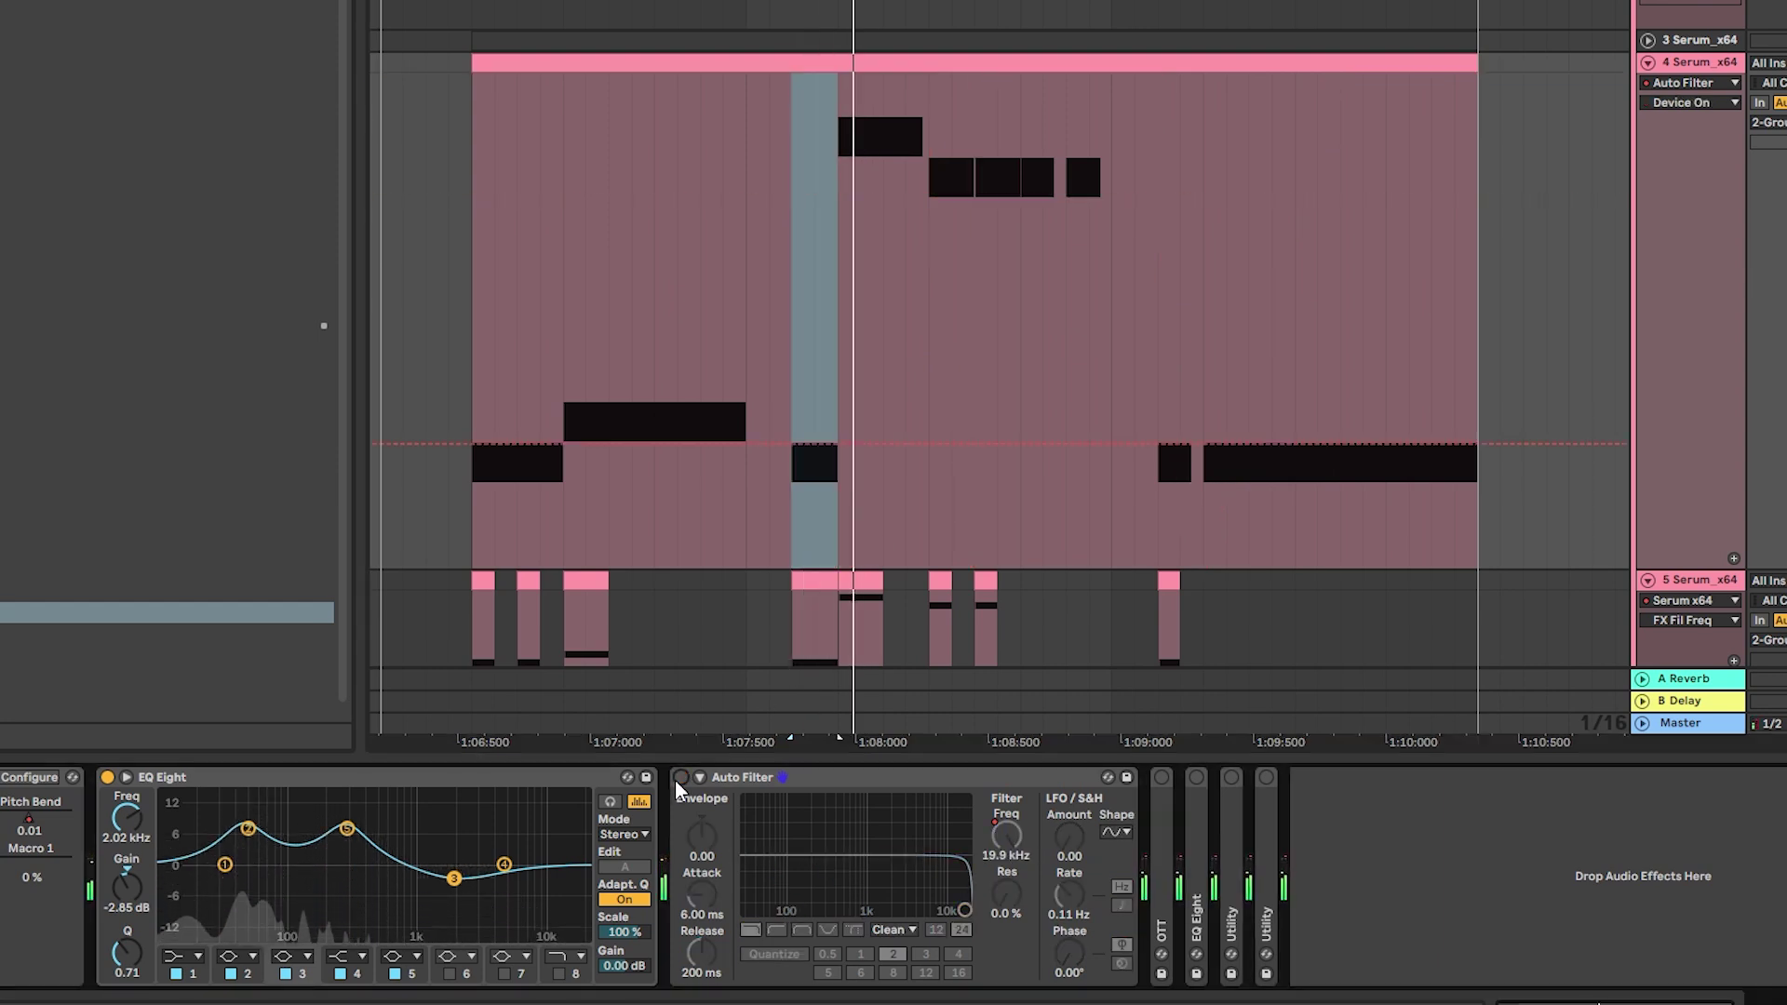
{"action": "left_click", "coordinate": [677, 779]}
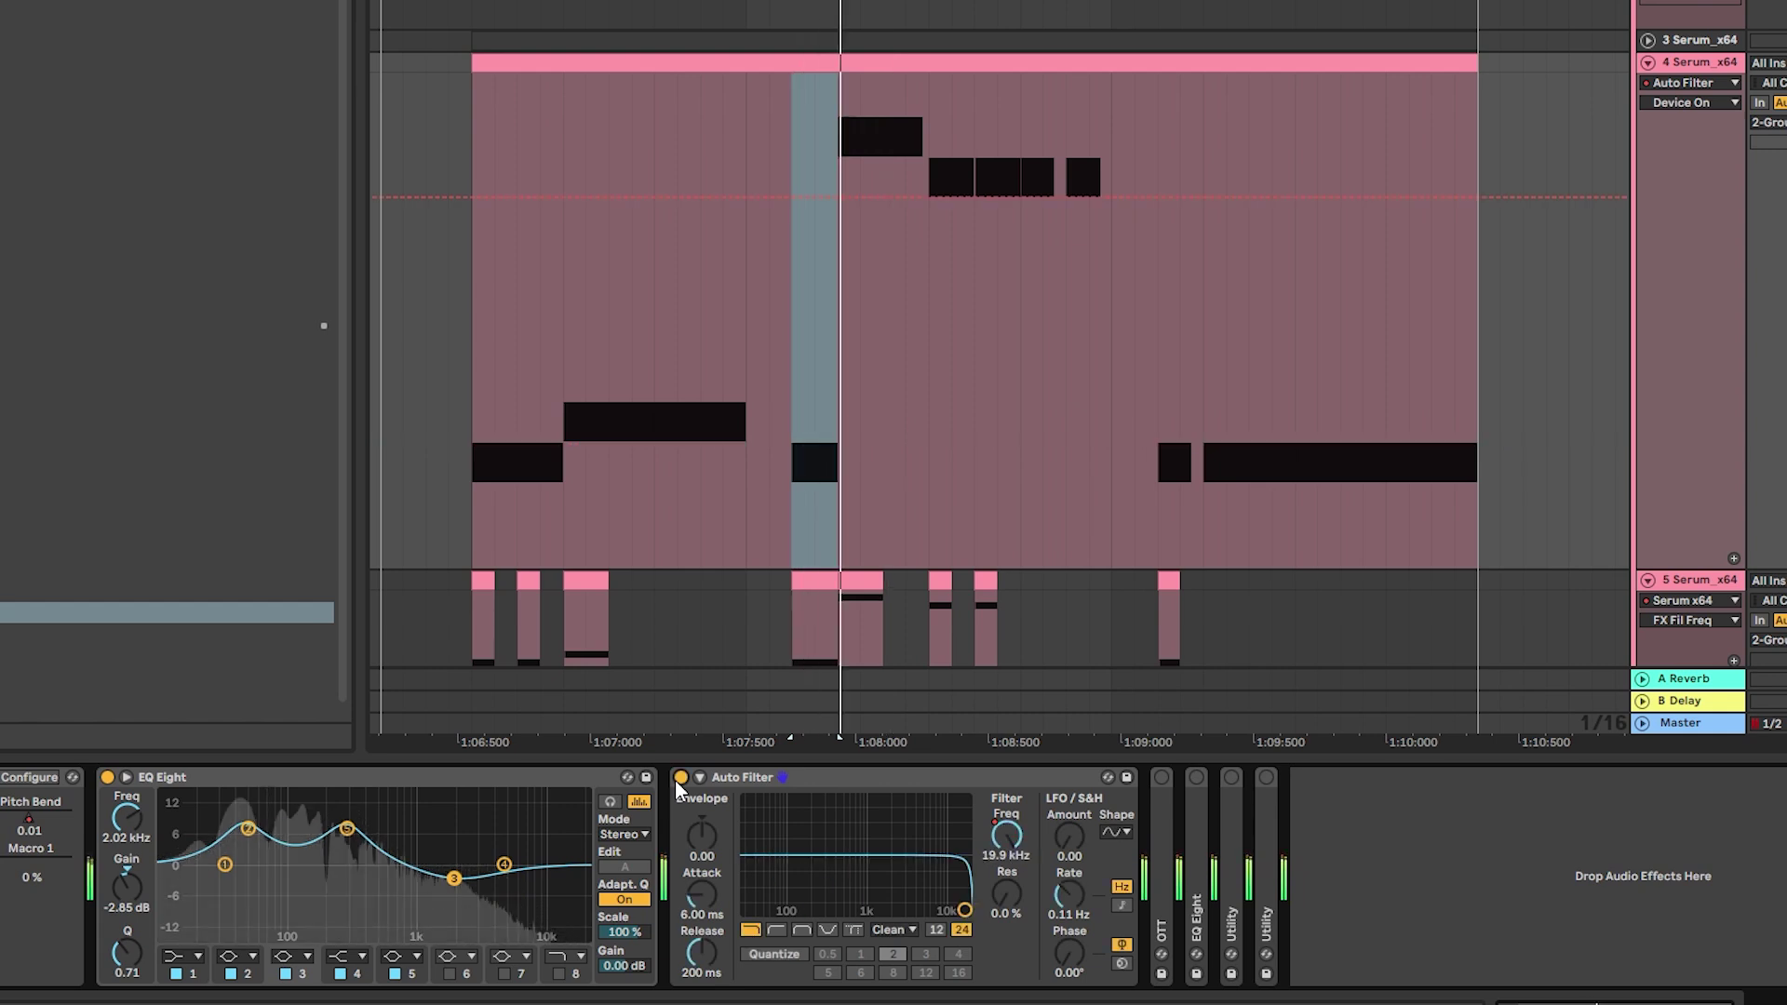
- Show the Filter Freq automation again and play the whole riff to hear its dips
{"action": "right_click", "coordinate": [1009, 854]}
{"action": "left_click", "coordinate": [1024, 858]}
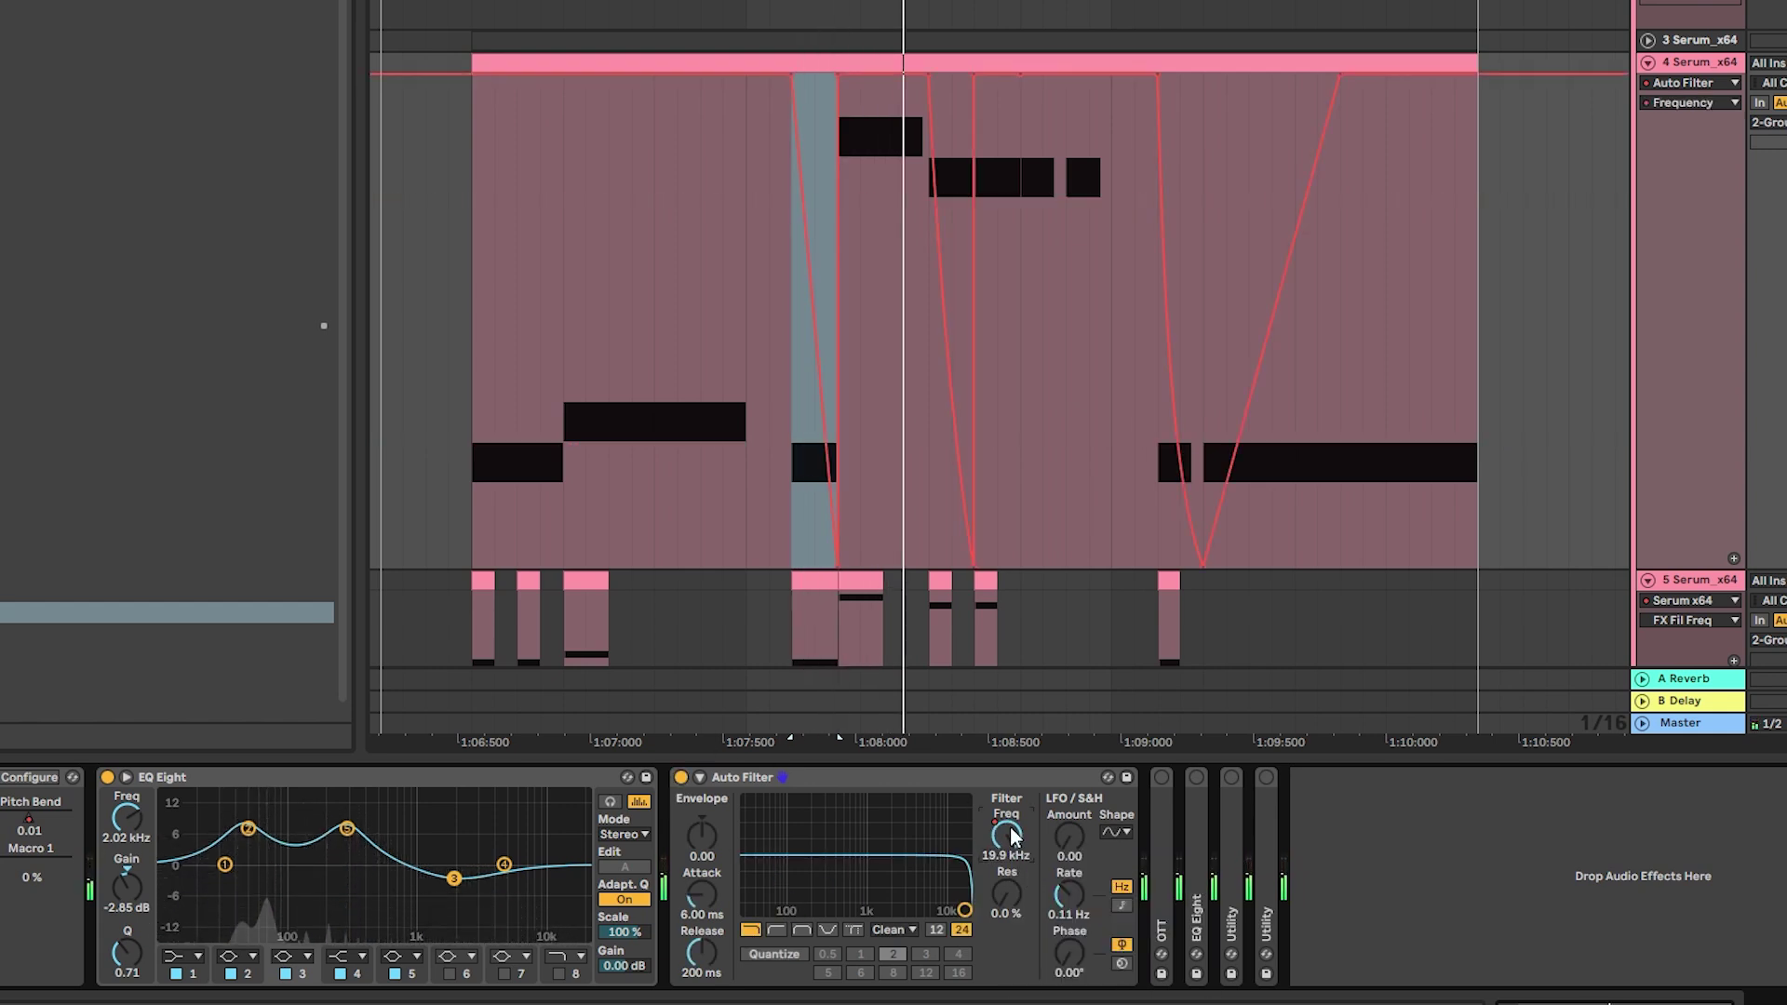
{"action": "key", "text": "space"}
{"action": "left_click_drag", "start_coordinate": [477, 408], "coordinate": [1478, 352]}
{"action": "key", "text": "space"}
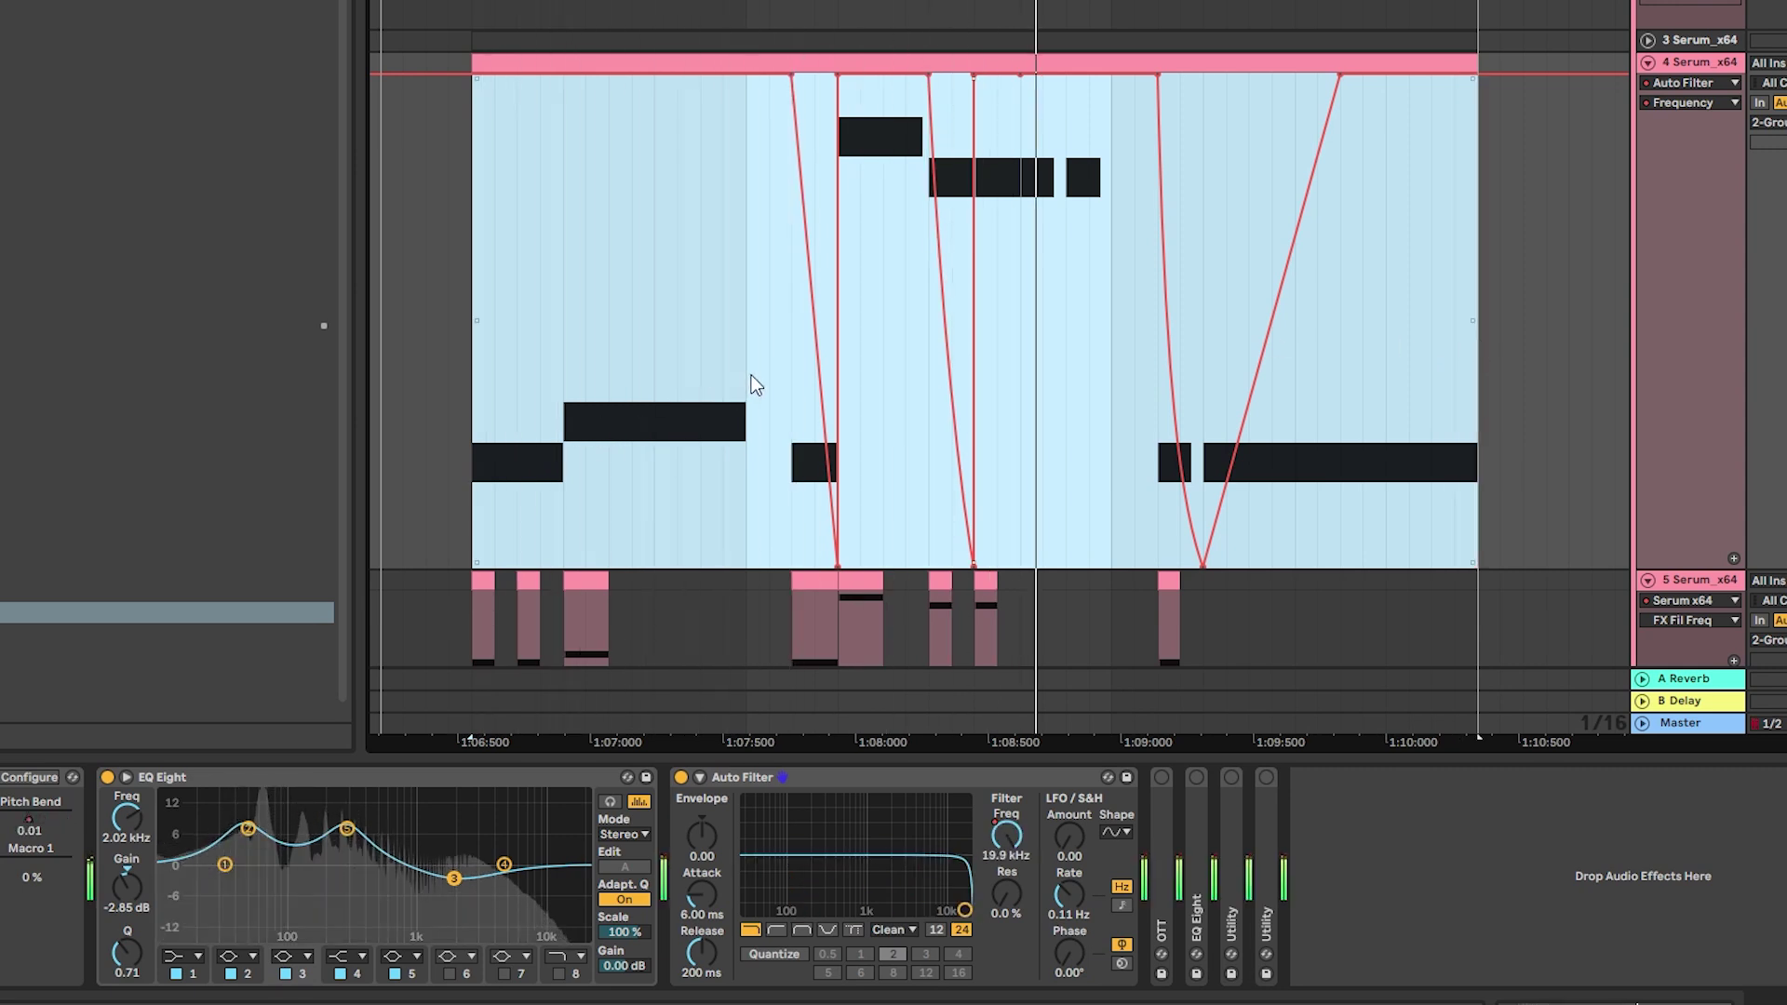
{"action": "key", "text": "space"}
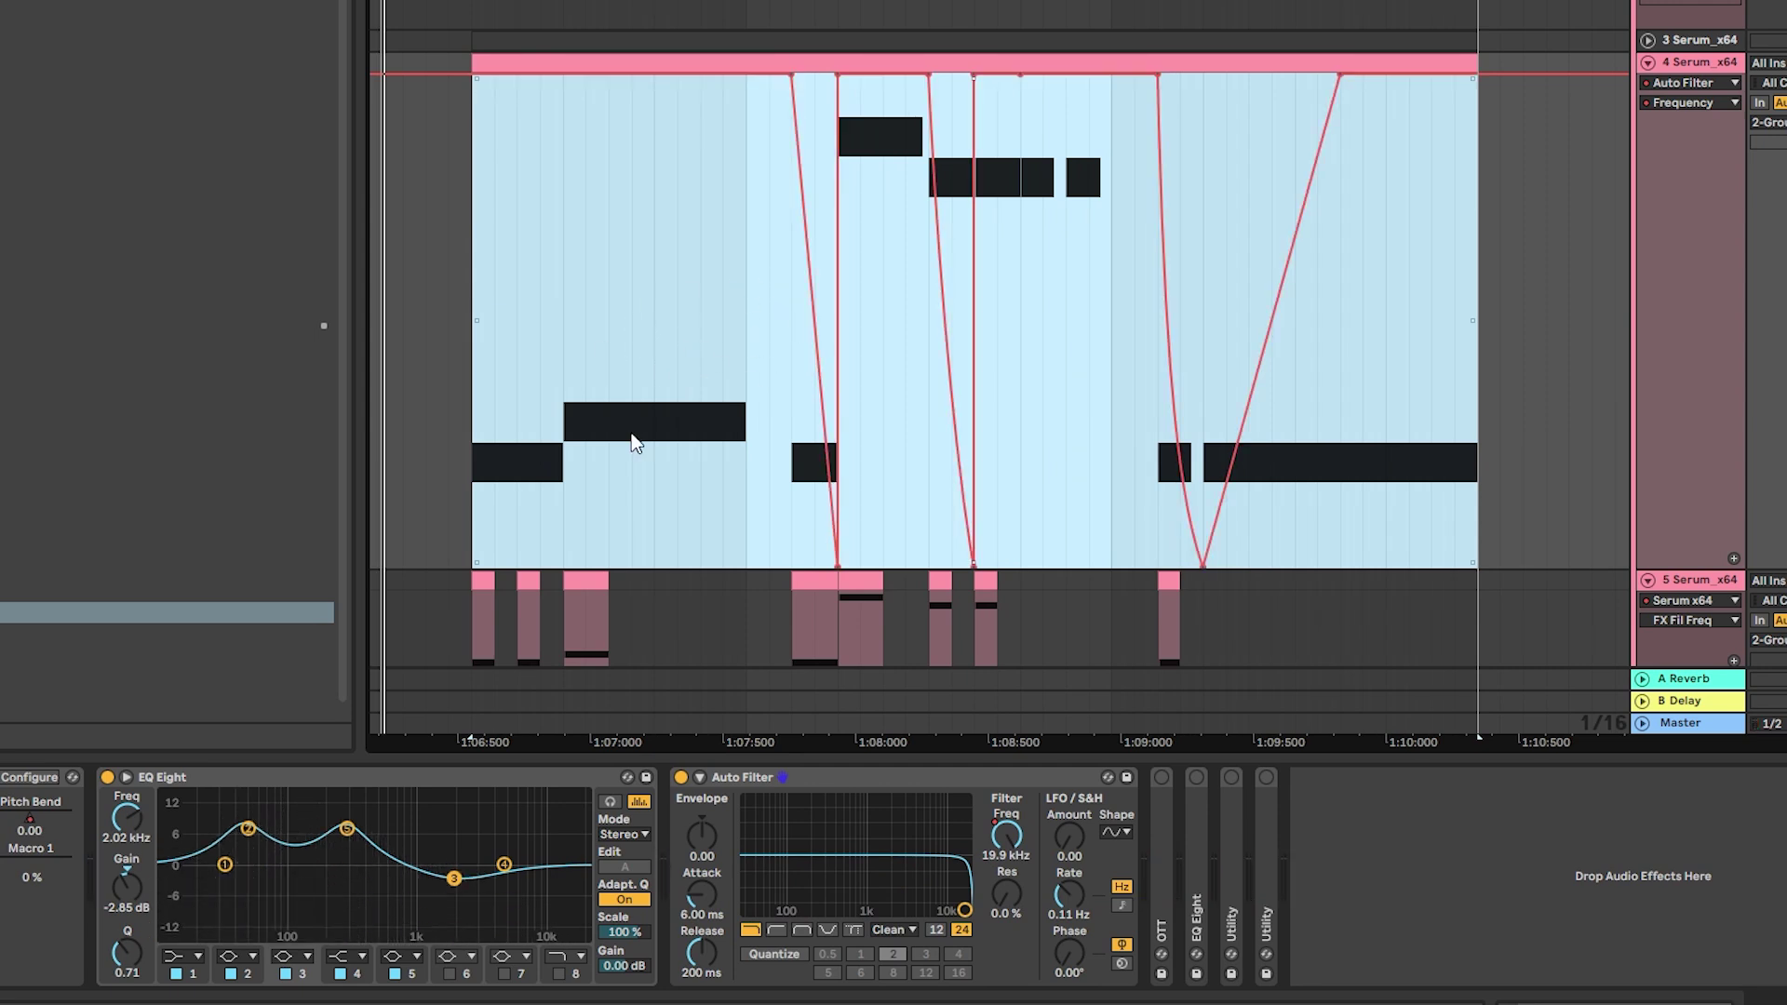
{"action": "scroll", "coordinate": [1231, 434], "scroll_direction": "down", "scroll_amount": 2}
{"action": "left_click", "coordinate": [465, 497]}
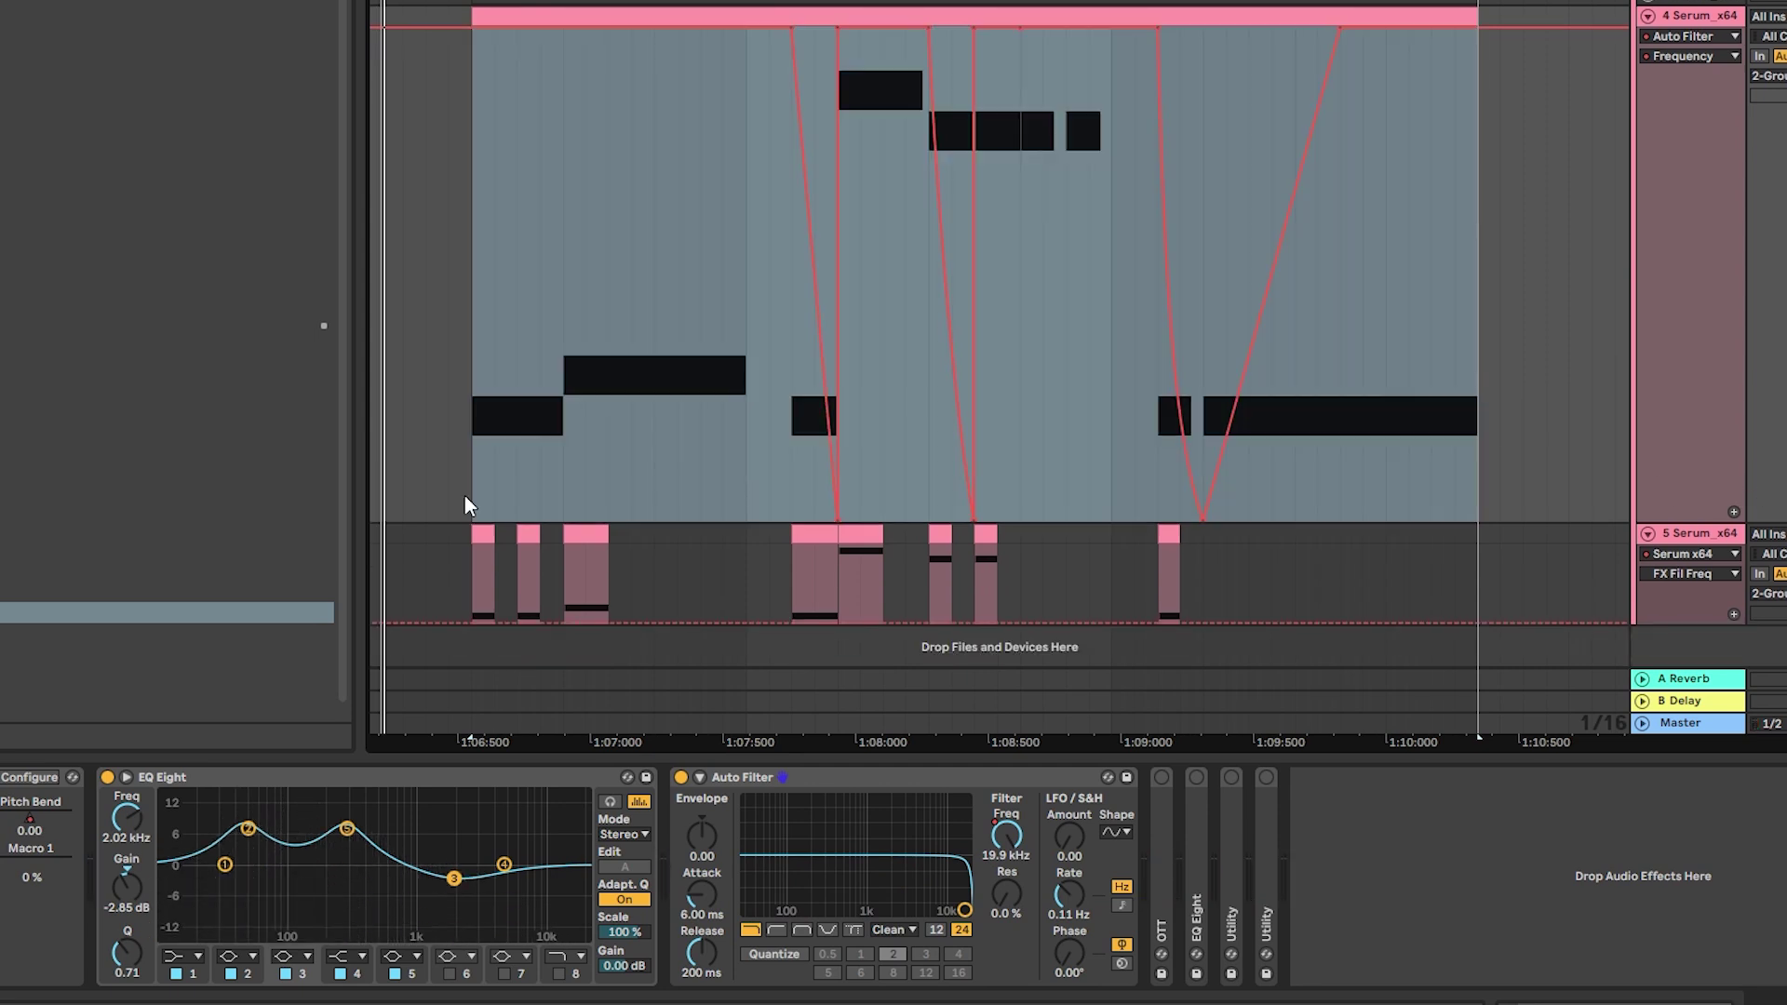
- Paste the copied high-shelf EQ Eight after OTT on track 4
{"action": "left_click", "coordinate": [465, 561]}
{"action": "key", "text": "space"}
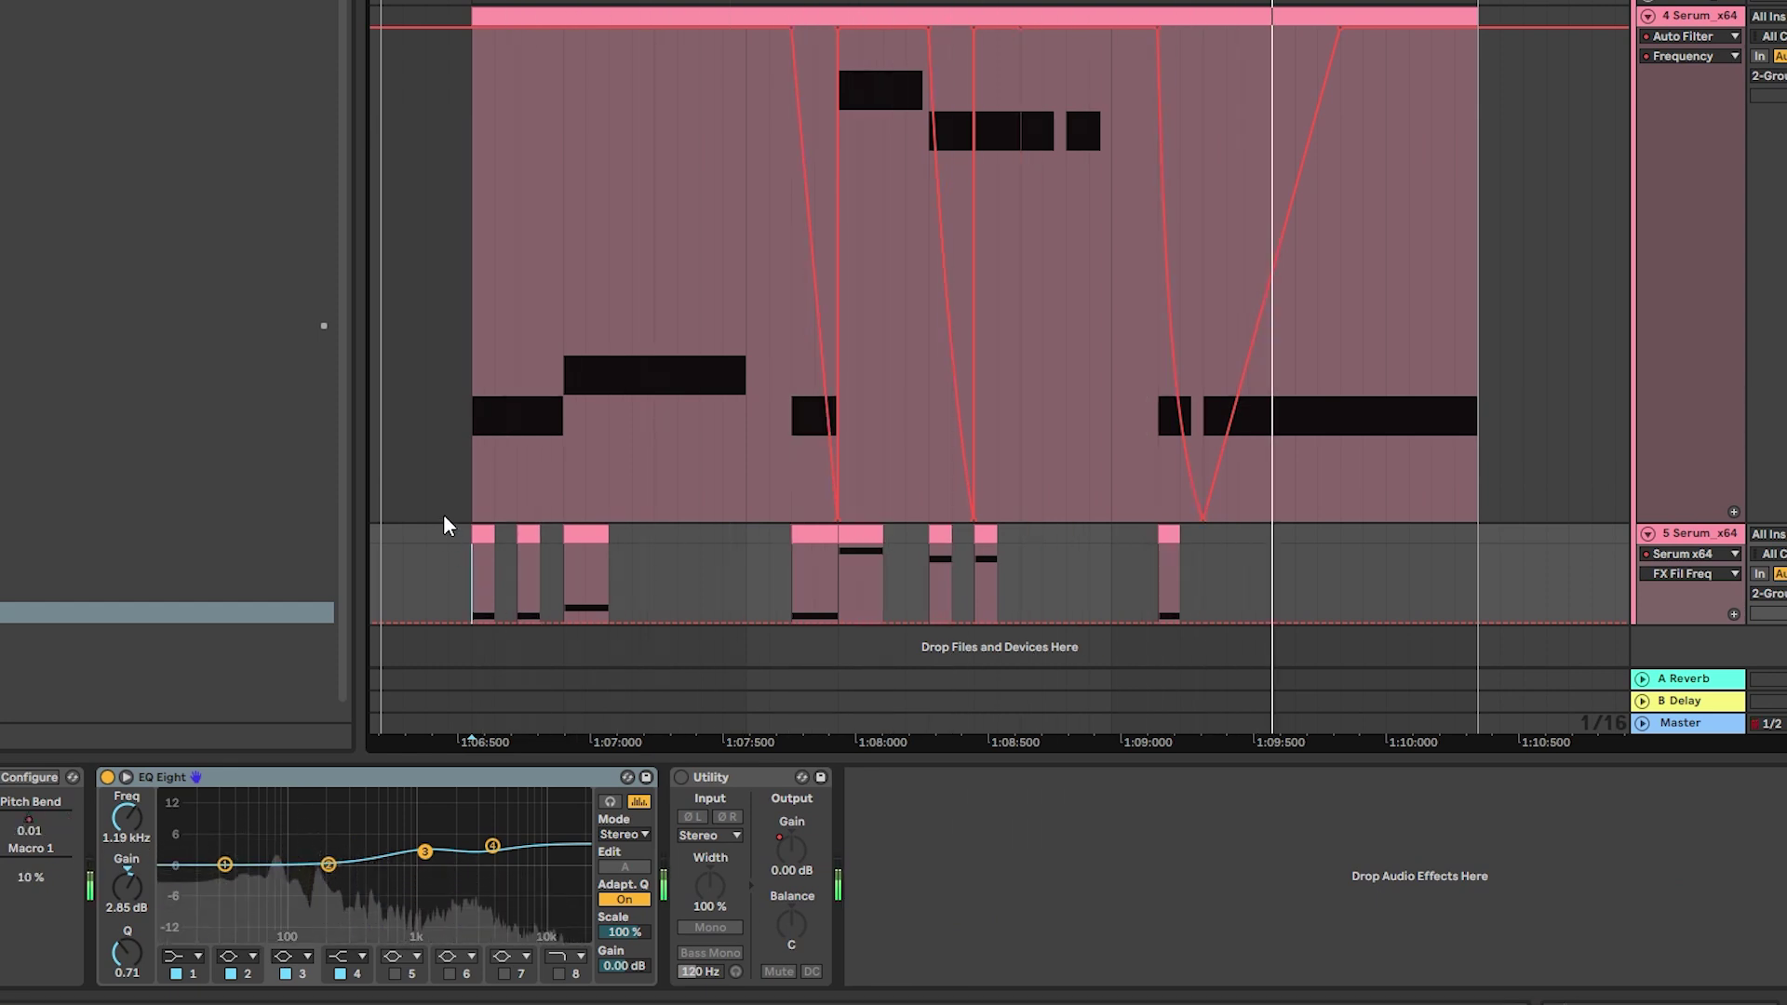
{"action": "scroll", "coordinate": [445, 523], "scroll_direction": "up", "scroll_amount": 3}
{"action": "left_click", "coordinate": [473, 493]}
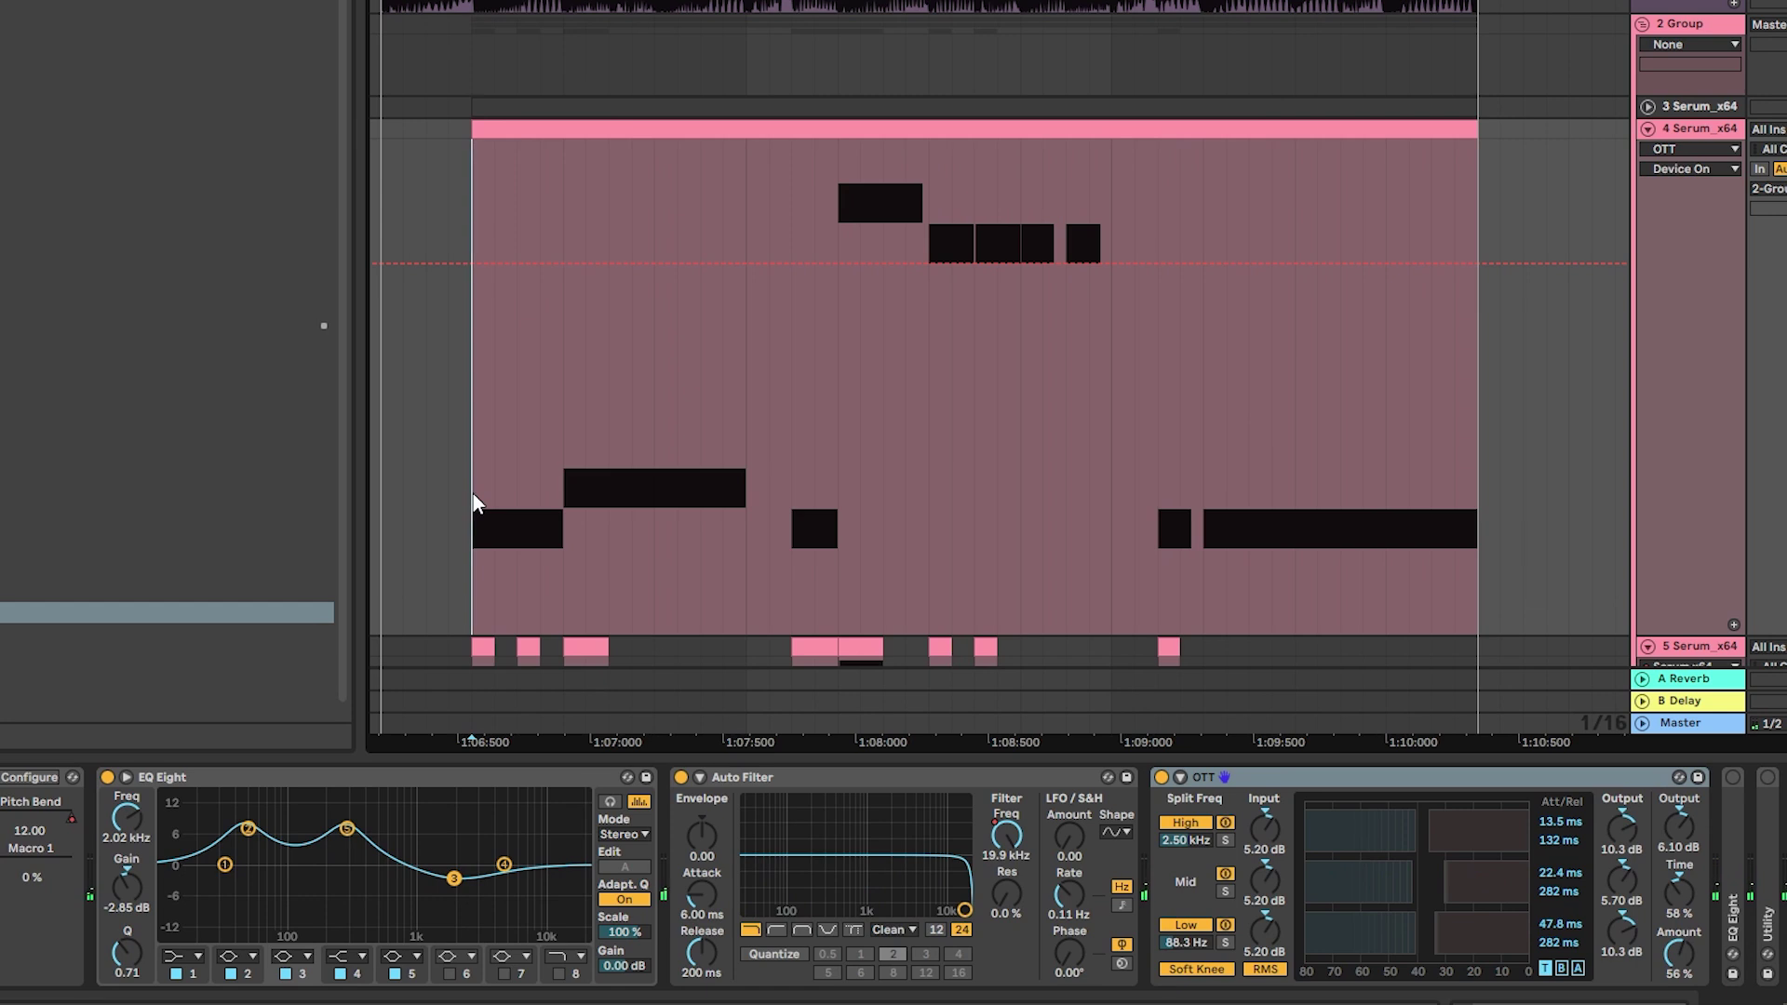
{"action": "key", "text": "space"}
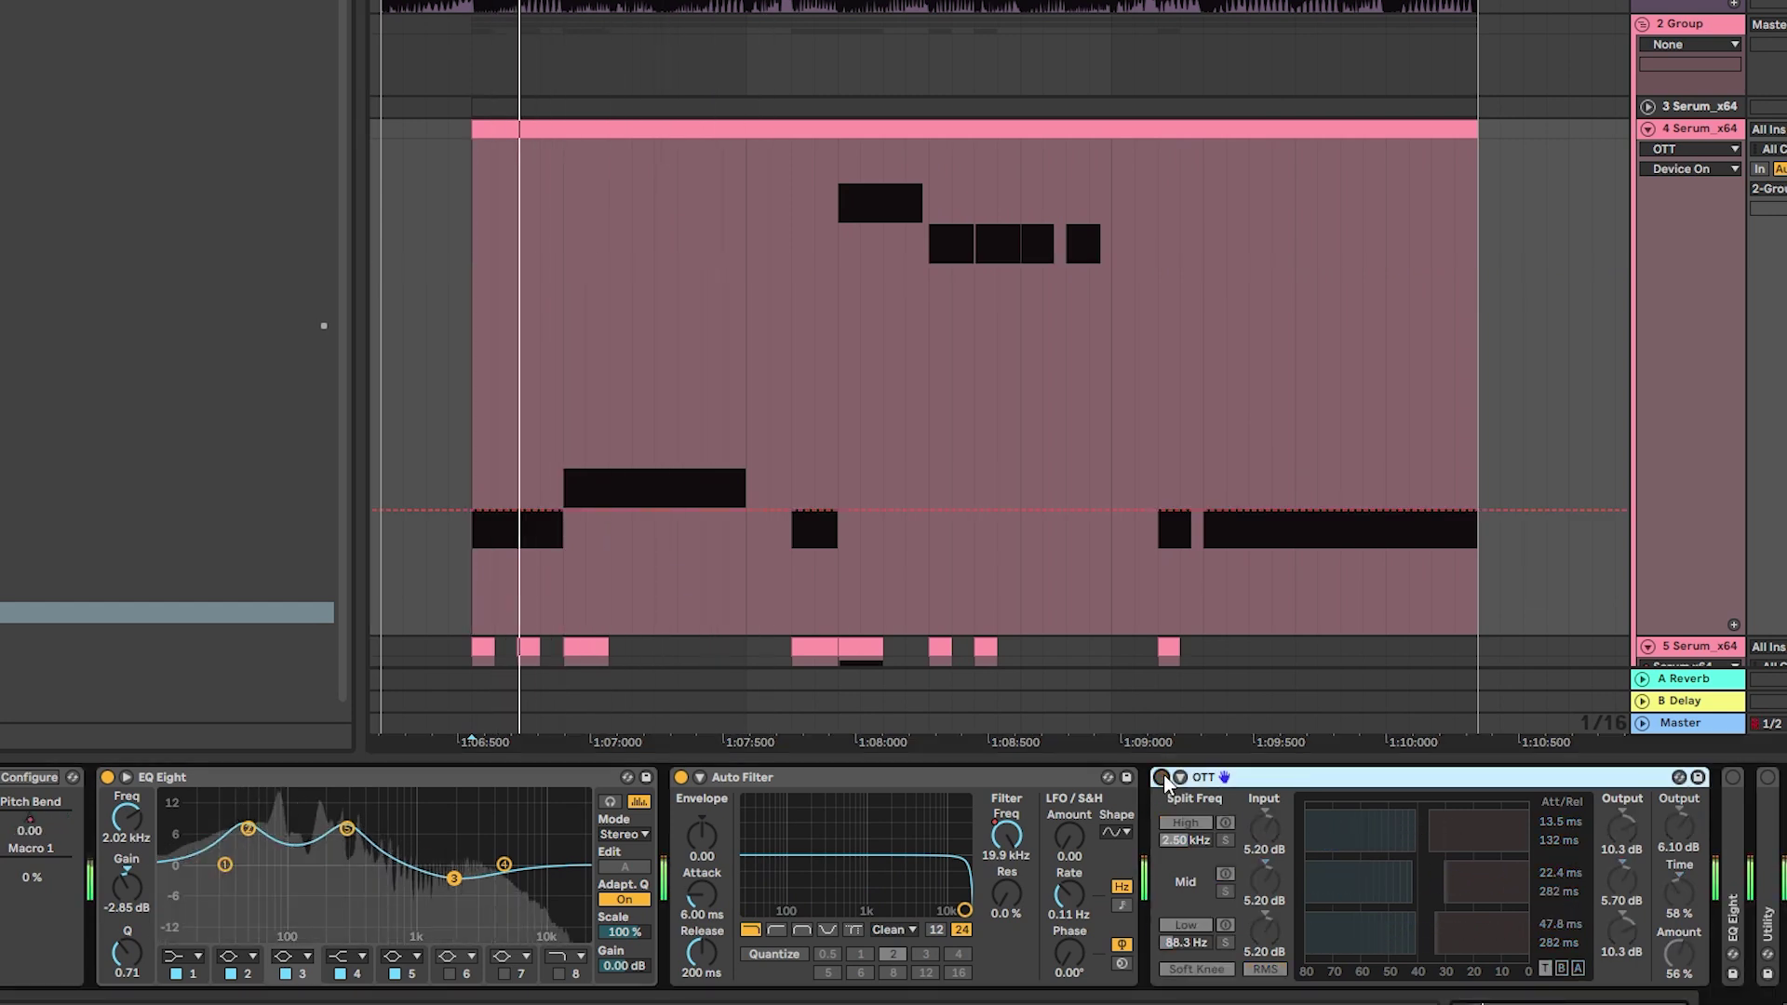
{"action": "left_click", "coordinate": [1202, 778]}
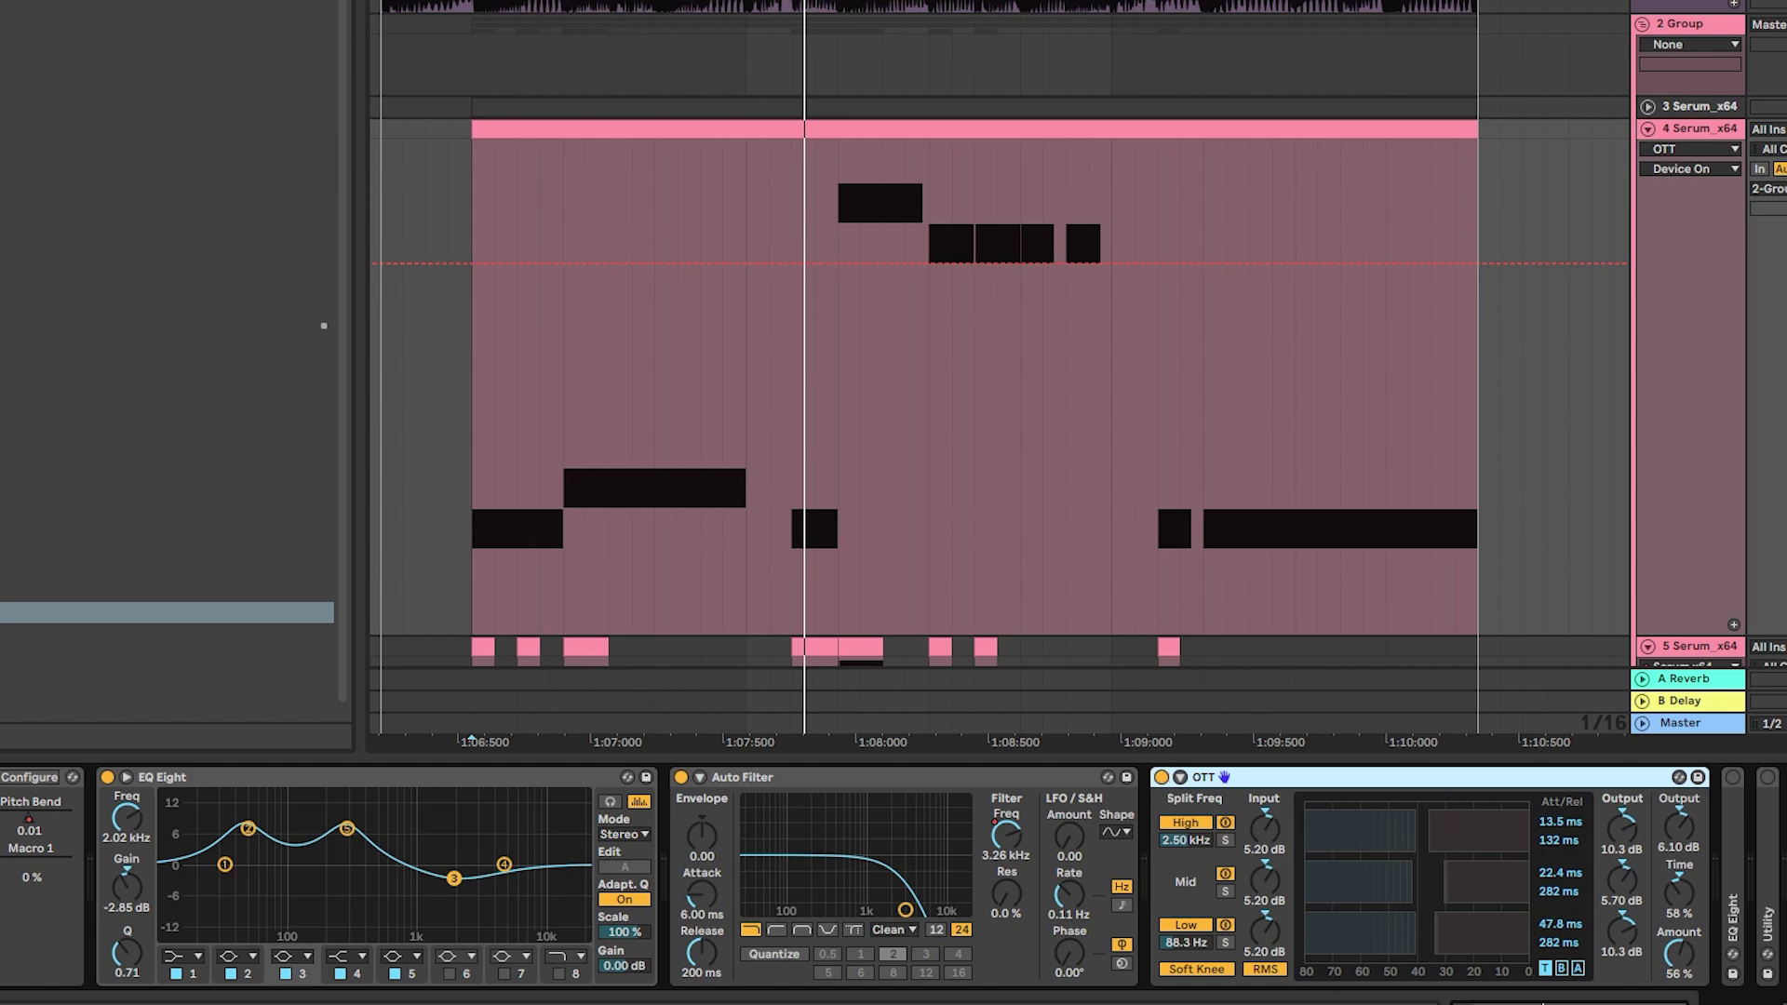
{"action": "key", "text": "ctrl+v"}
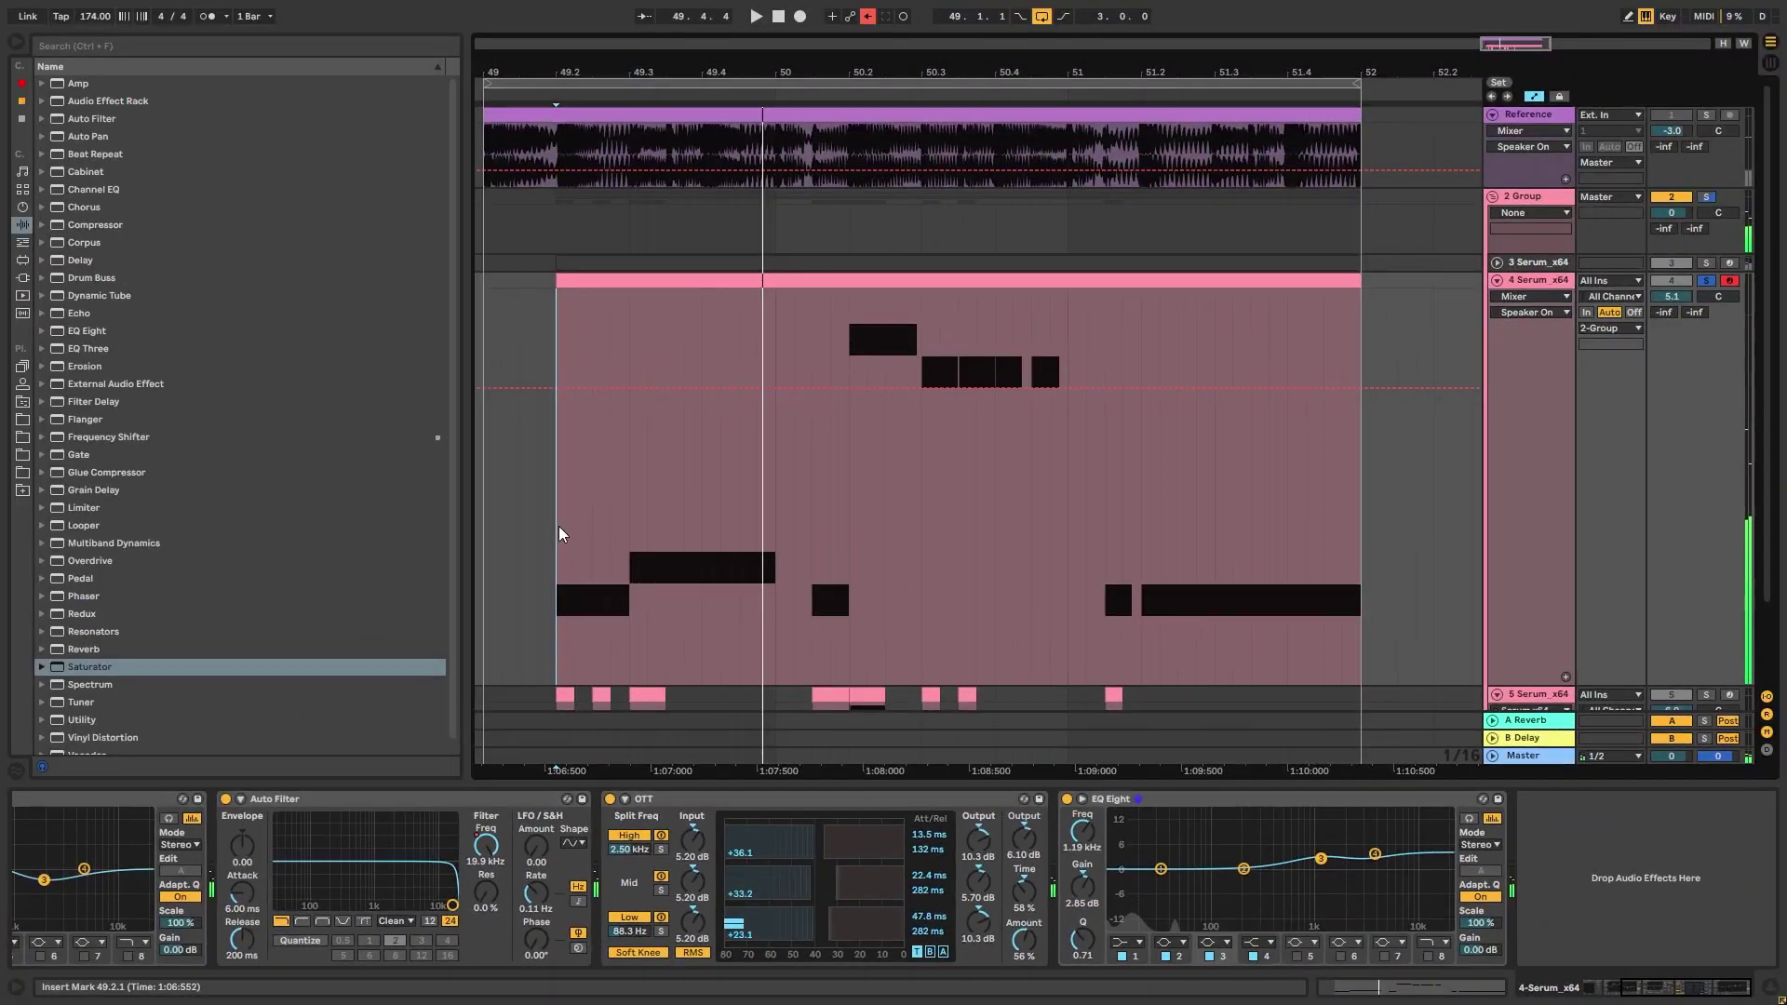
{"action": "key", "text": "space"}
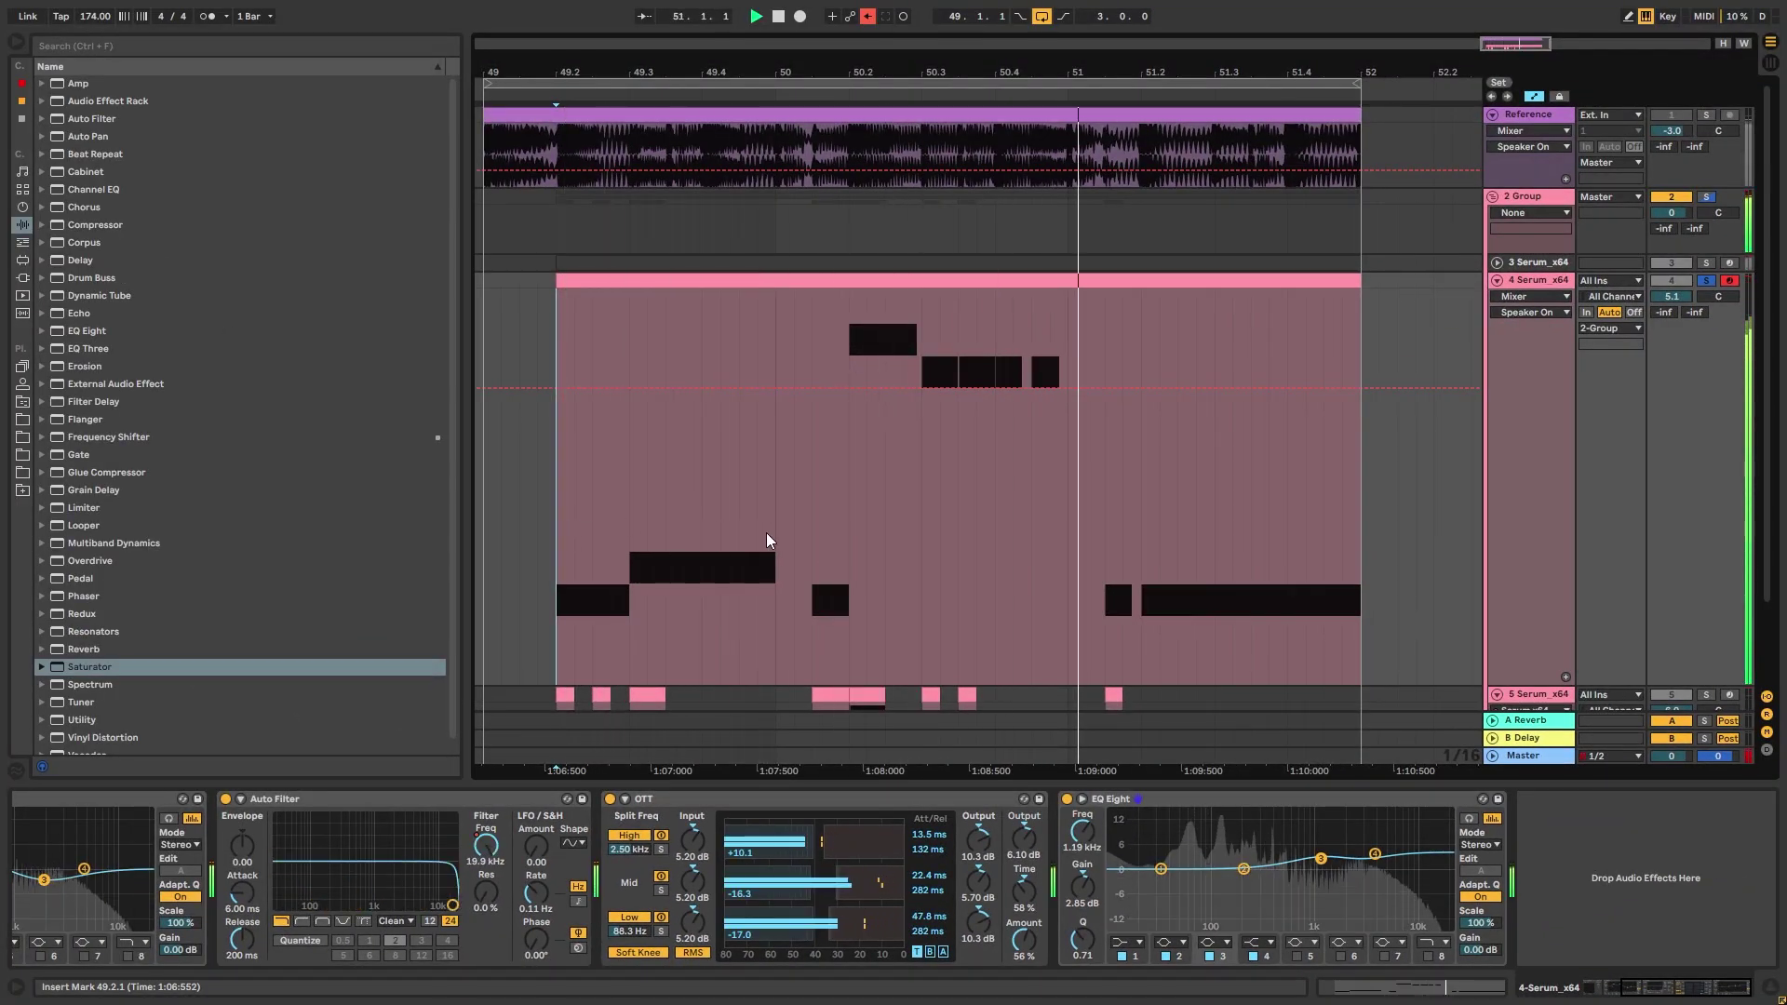
{"action": "key", "text": "space"}
{"action": "scroll", "coordinate": [757, 558], "scroll_direction": "down", "scroll_amount": 2}
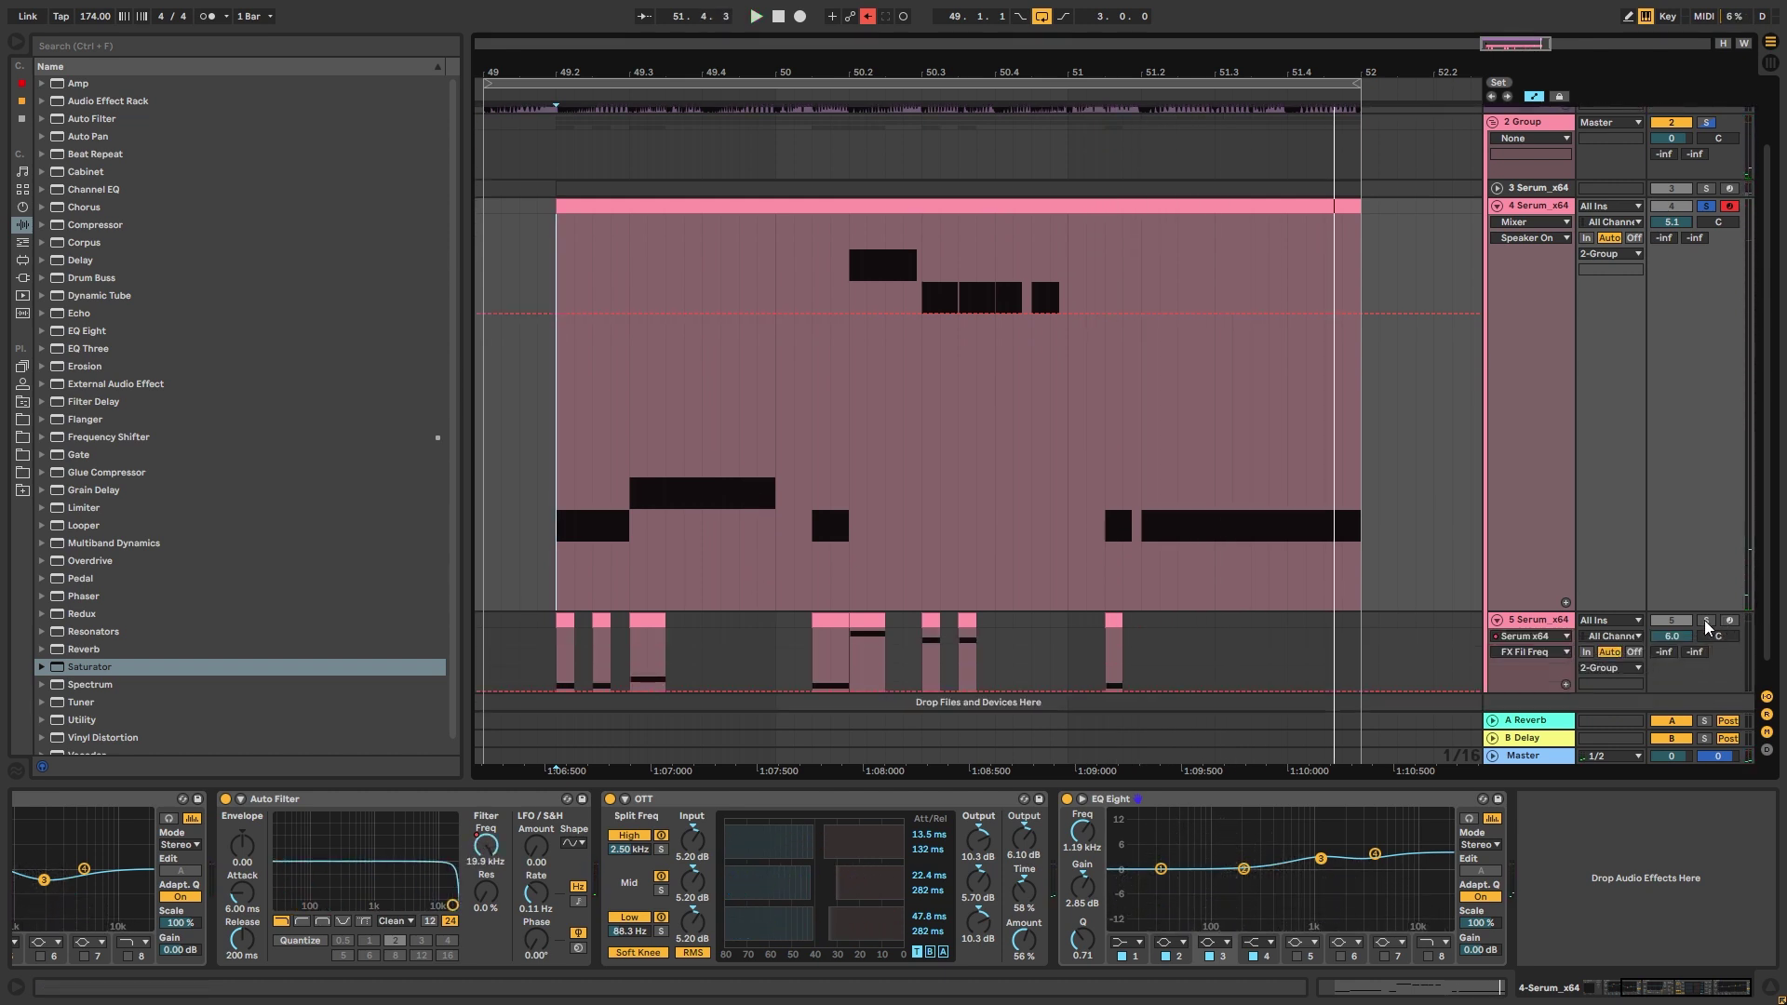
{"action": "key", "text": "space"}
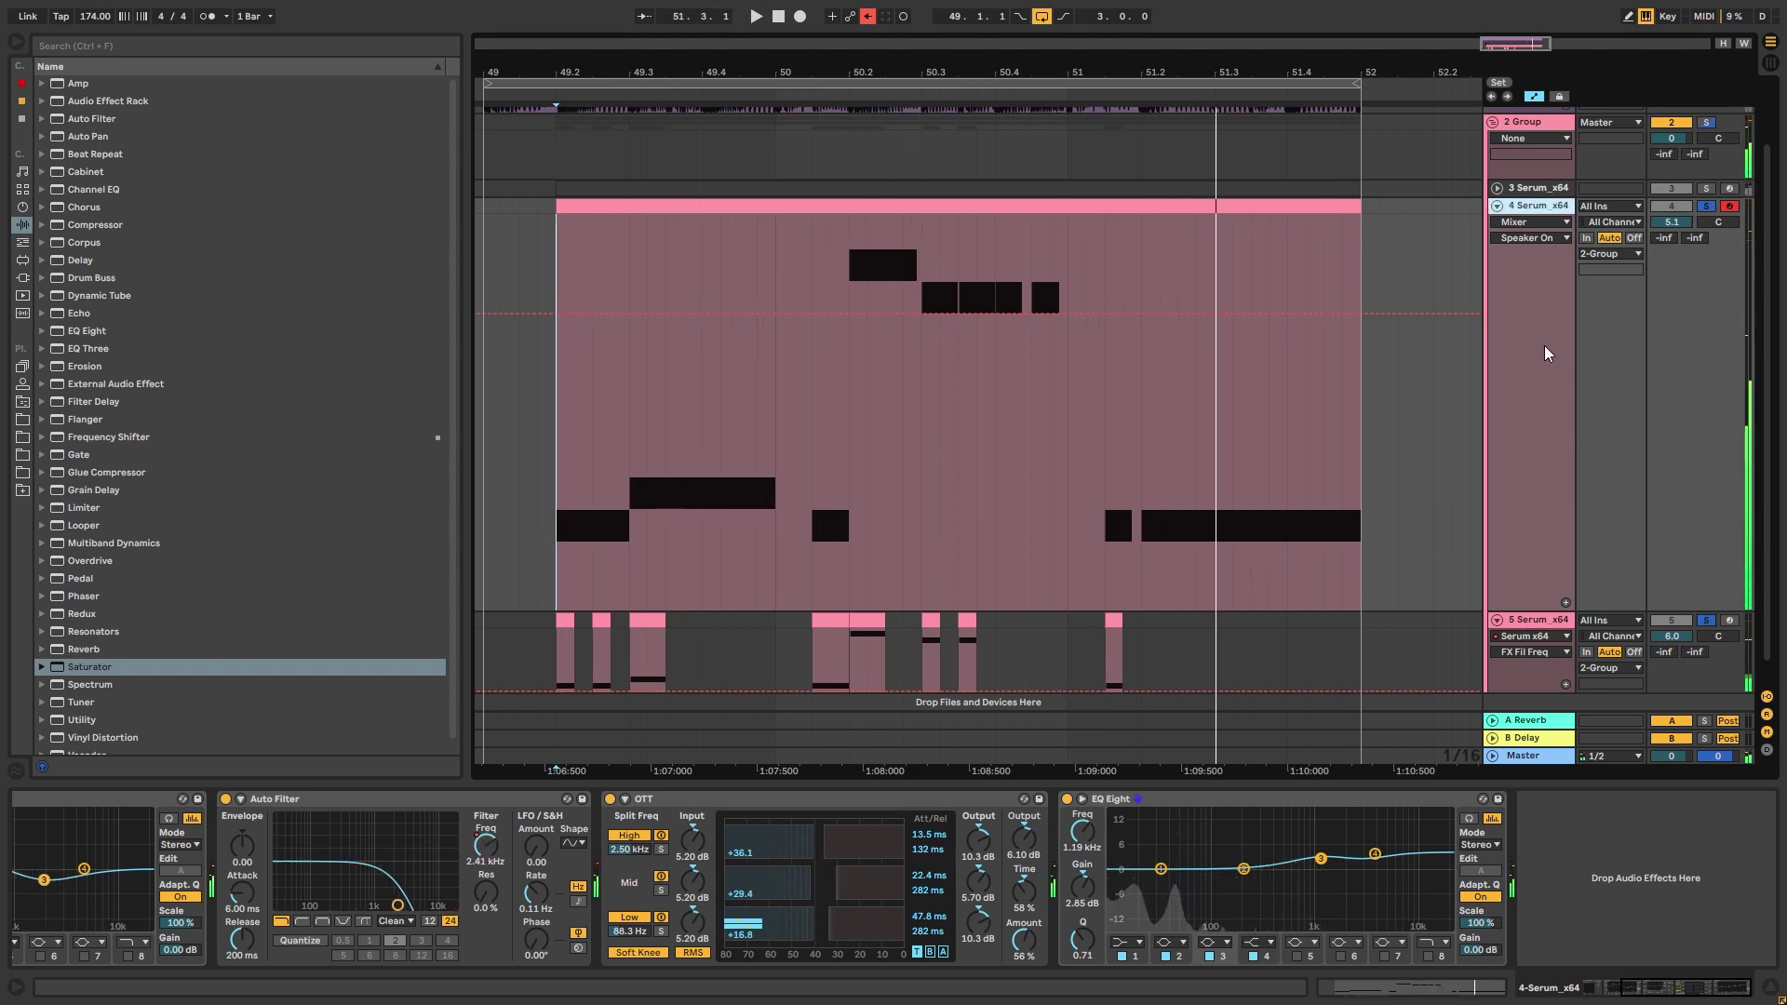
- Duplicate the Serum_x64 lead track and select the new copy
{"action": "key", "text": "ctrl+d"}
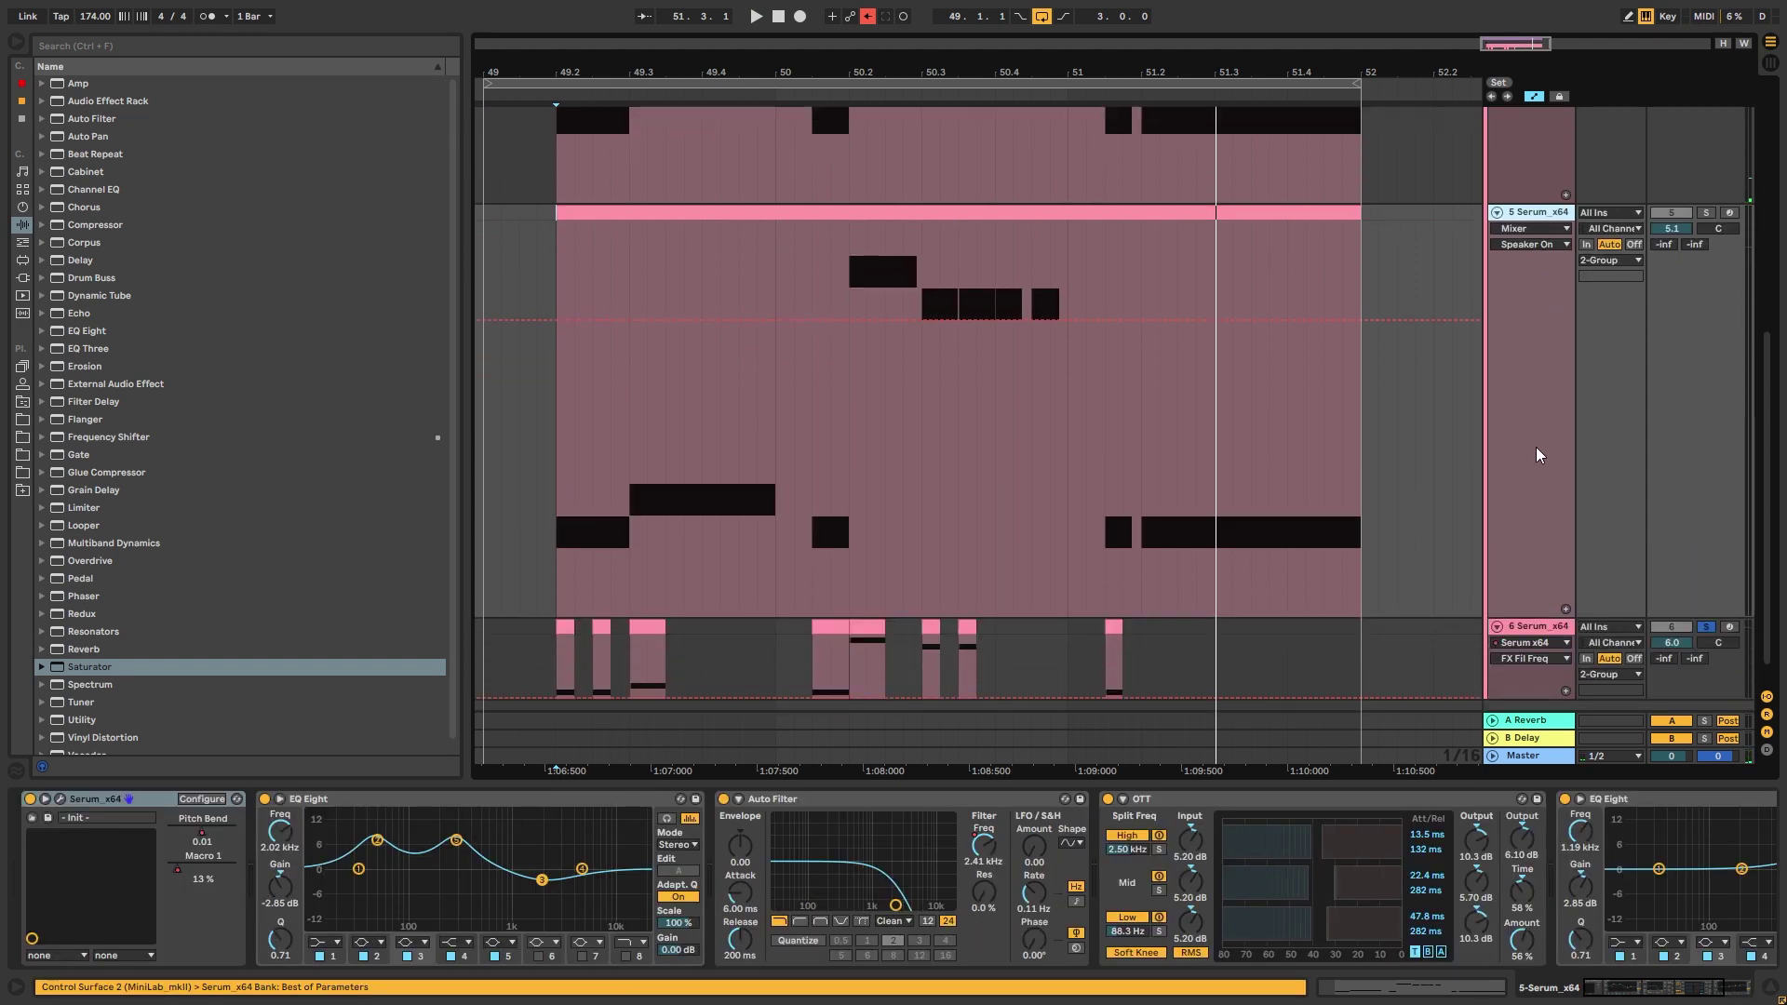
{"action": "left_click", "coordinate": [1661, 641]}
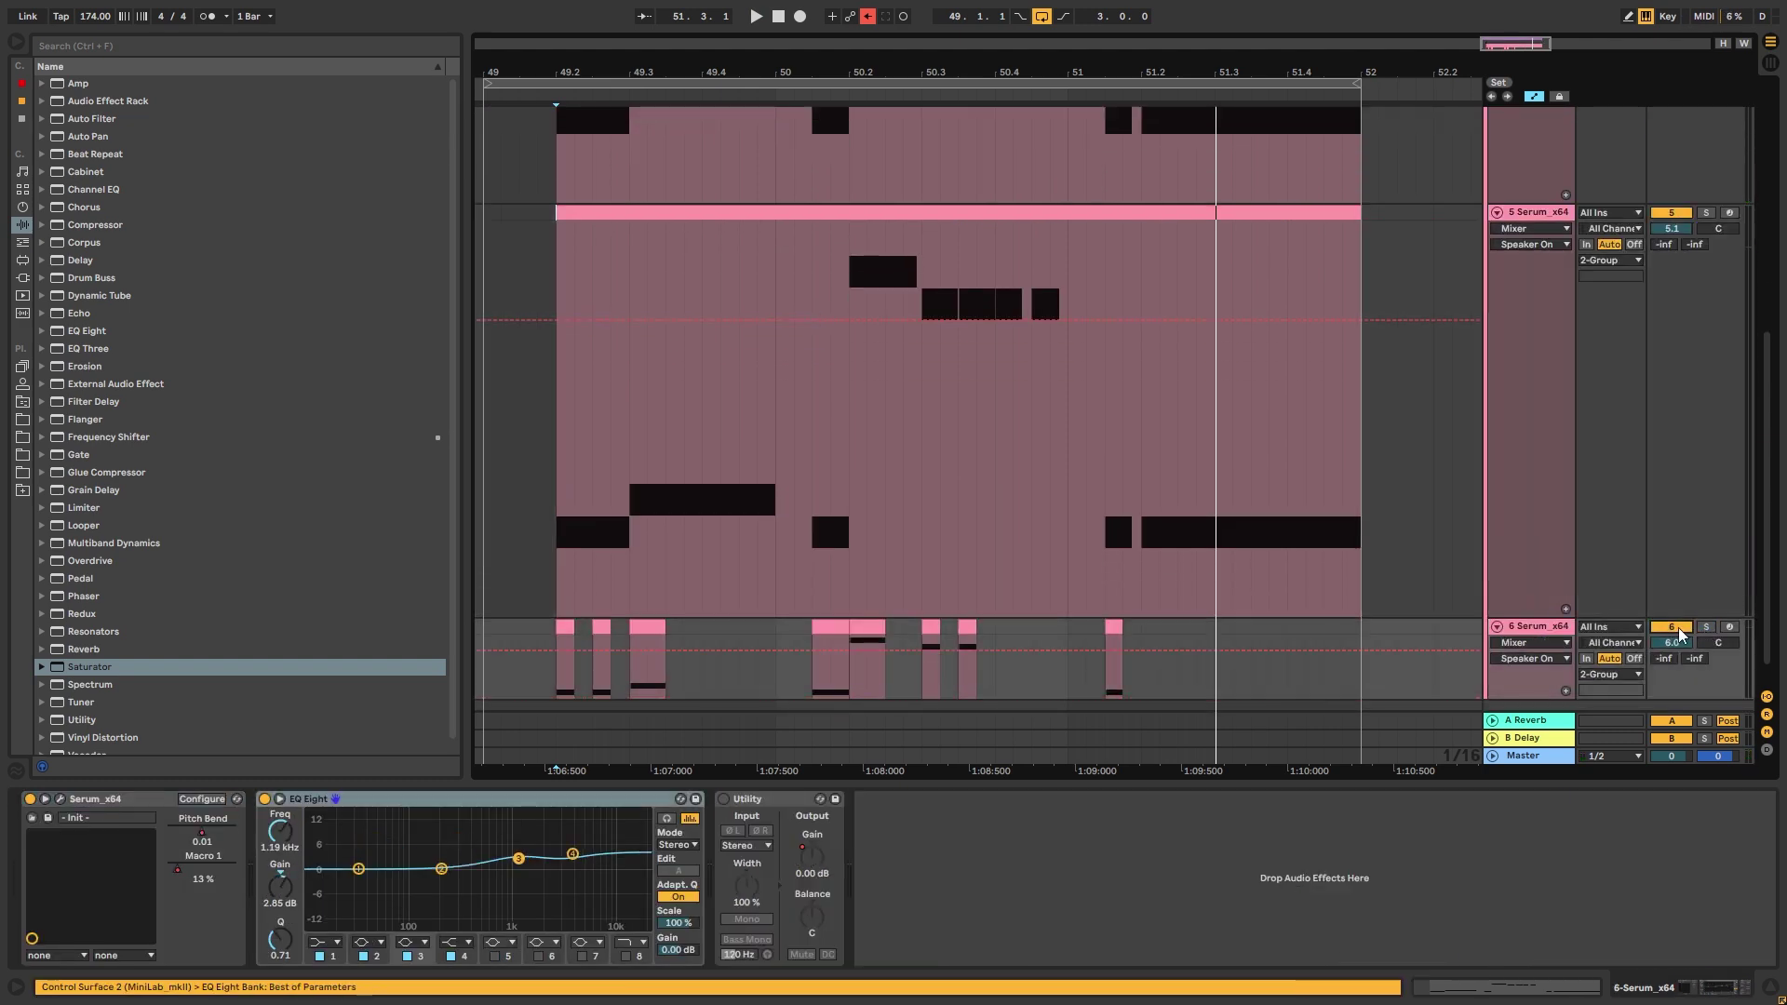
{"action": "scroll", "coordinate": [1531, 459], "scroll_direction": "up", "scroll_amount": 3}
{"action": "left_click", "coordinate": [1545, 392]}
- Fold the copy's EQ Eight, Auto Filter and OTT devices, play it, and open Serum
{"action": "double_click", "coordinate": [445, 804]}
{"action": "double_click", "coordinate": [445, 804]}
{"action": "double_click", "coordinate": [445, 804]}
{"action": "double_click", "coordinate": [446, 804]}
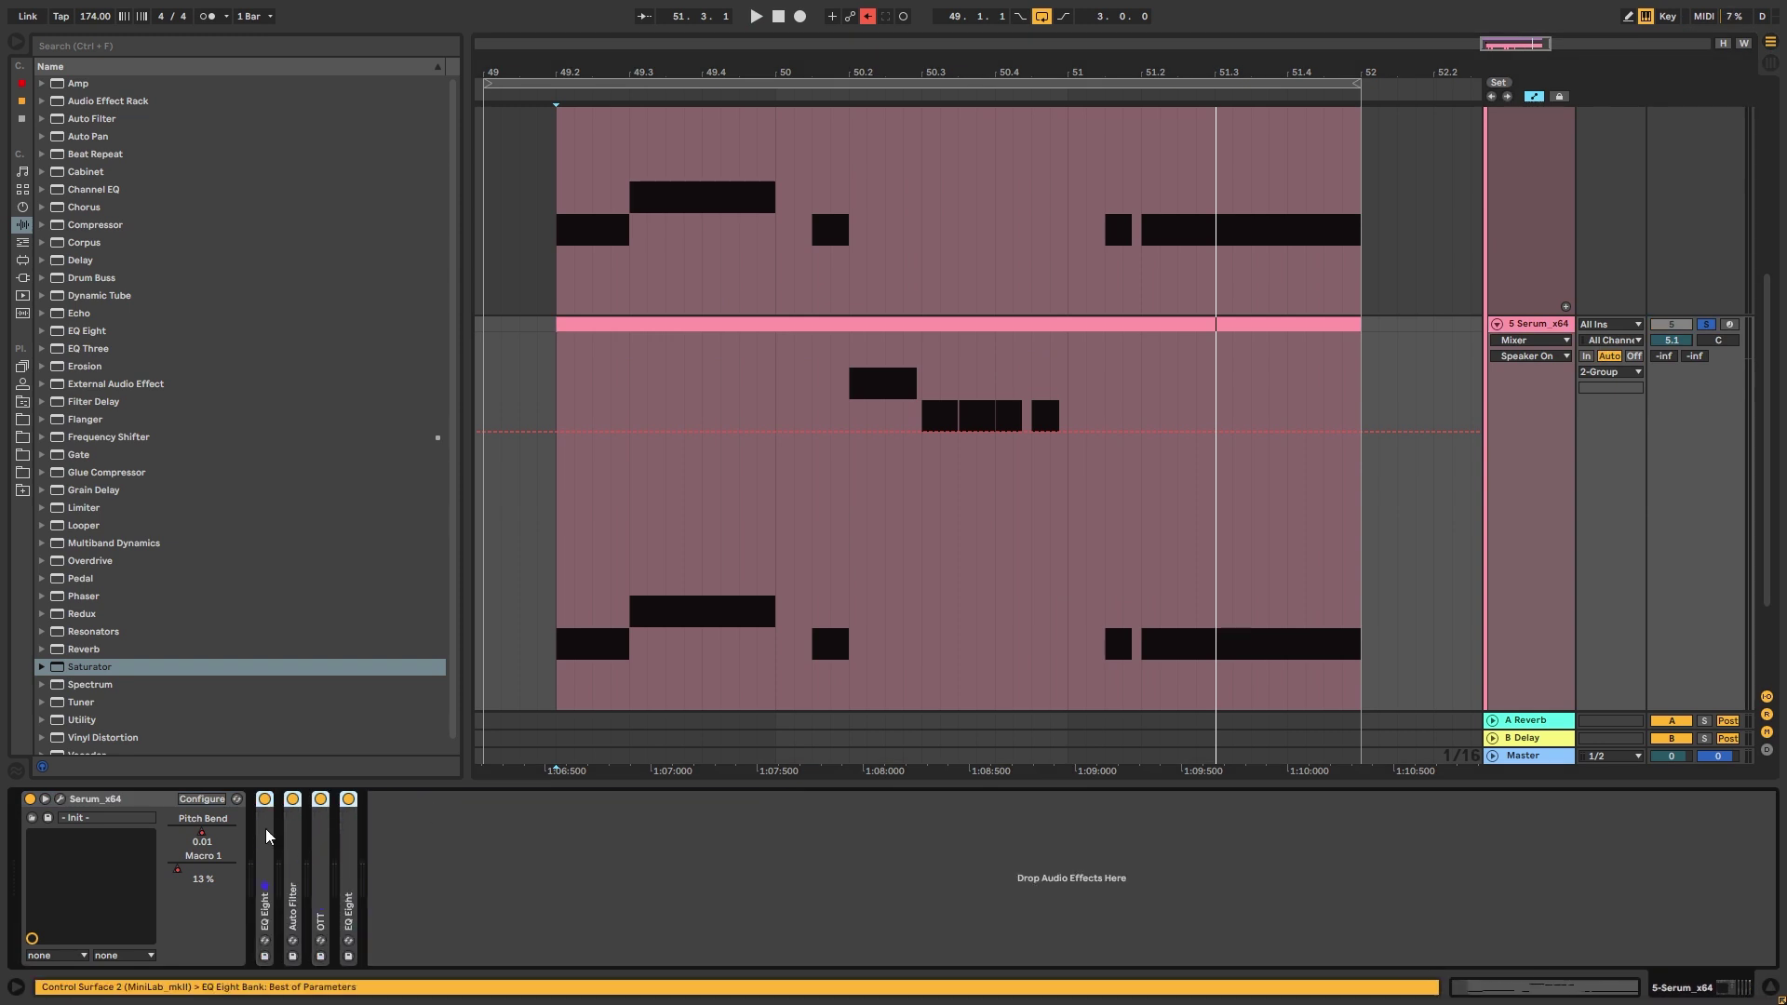
{"action": "key", "text": "space"}
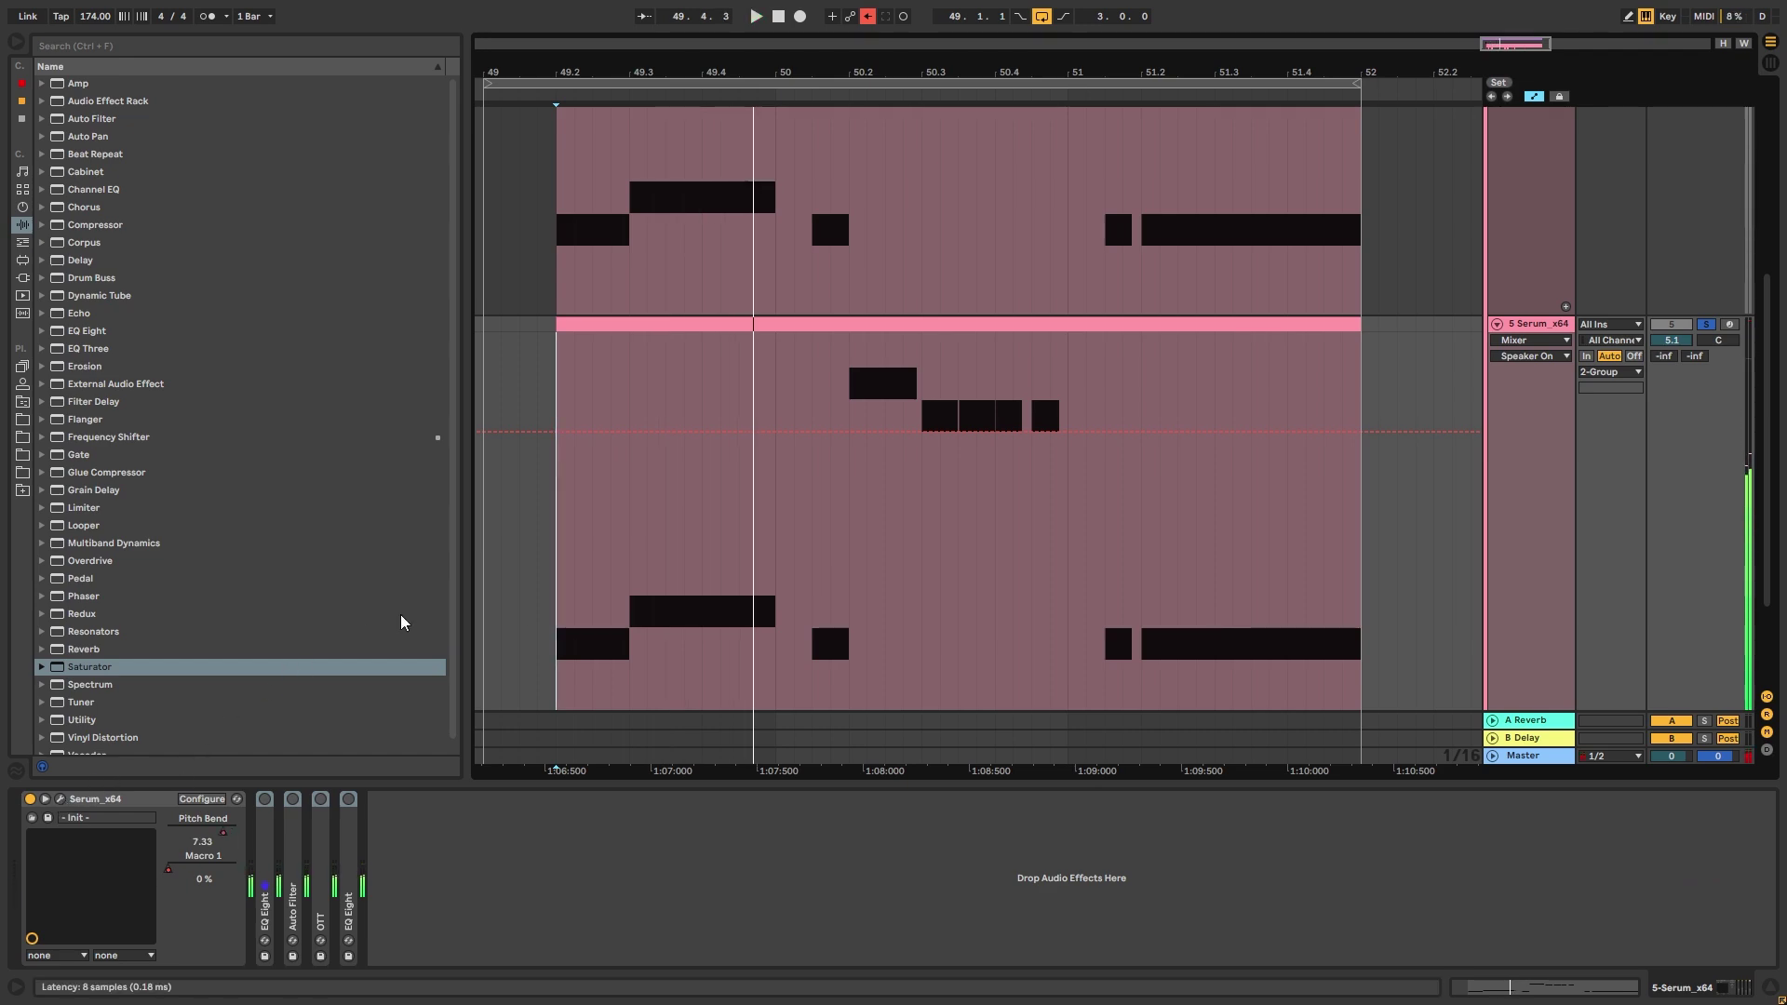
{"action": "key", "text": "ctrl+alt+p"}
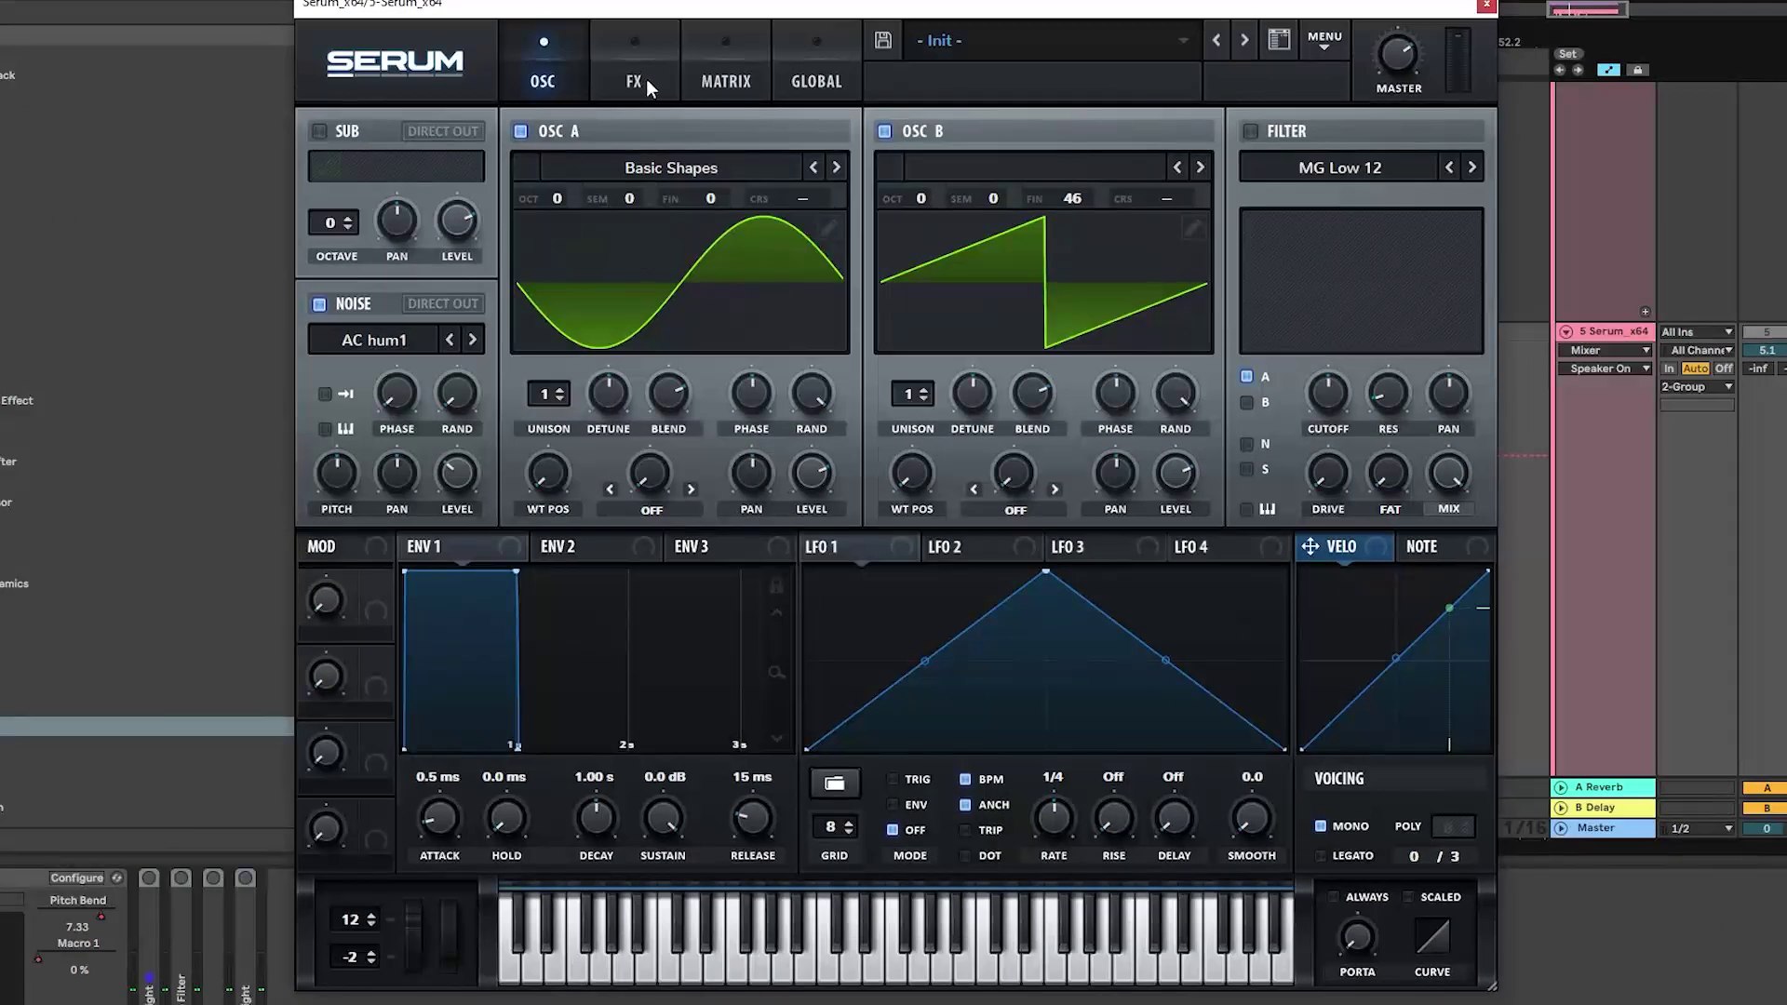
- On Serum's FX page, raise the distortion filter blend to 59% with drive at 50%, then show Chorus
{"action": "left_click", "coordinate": [642, 82]}
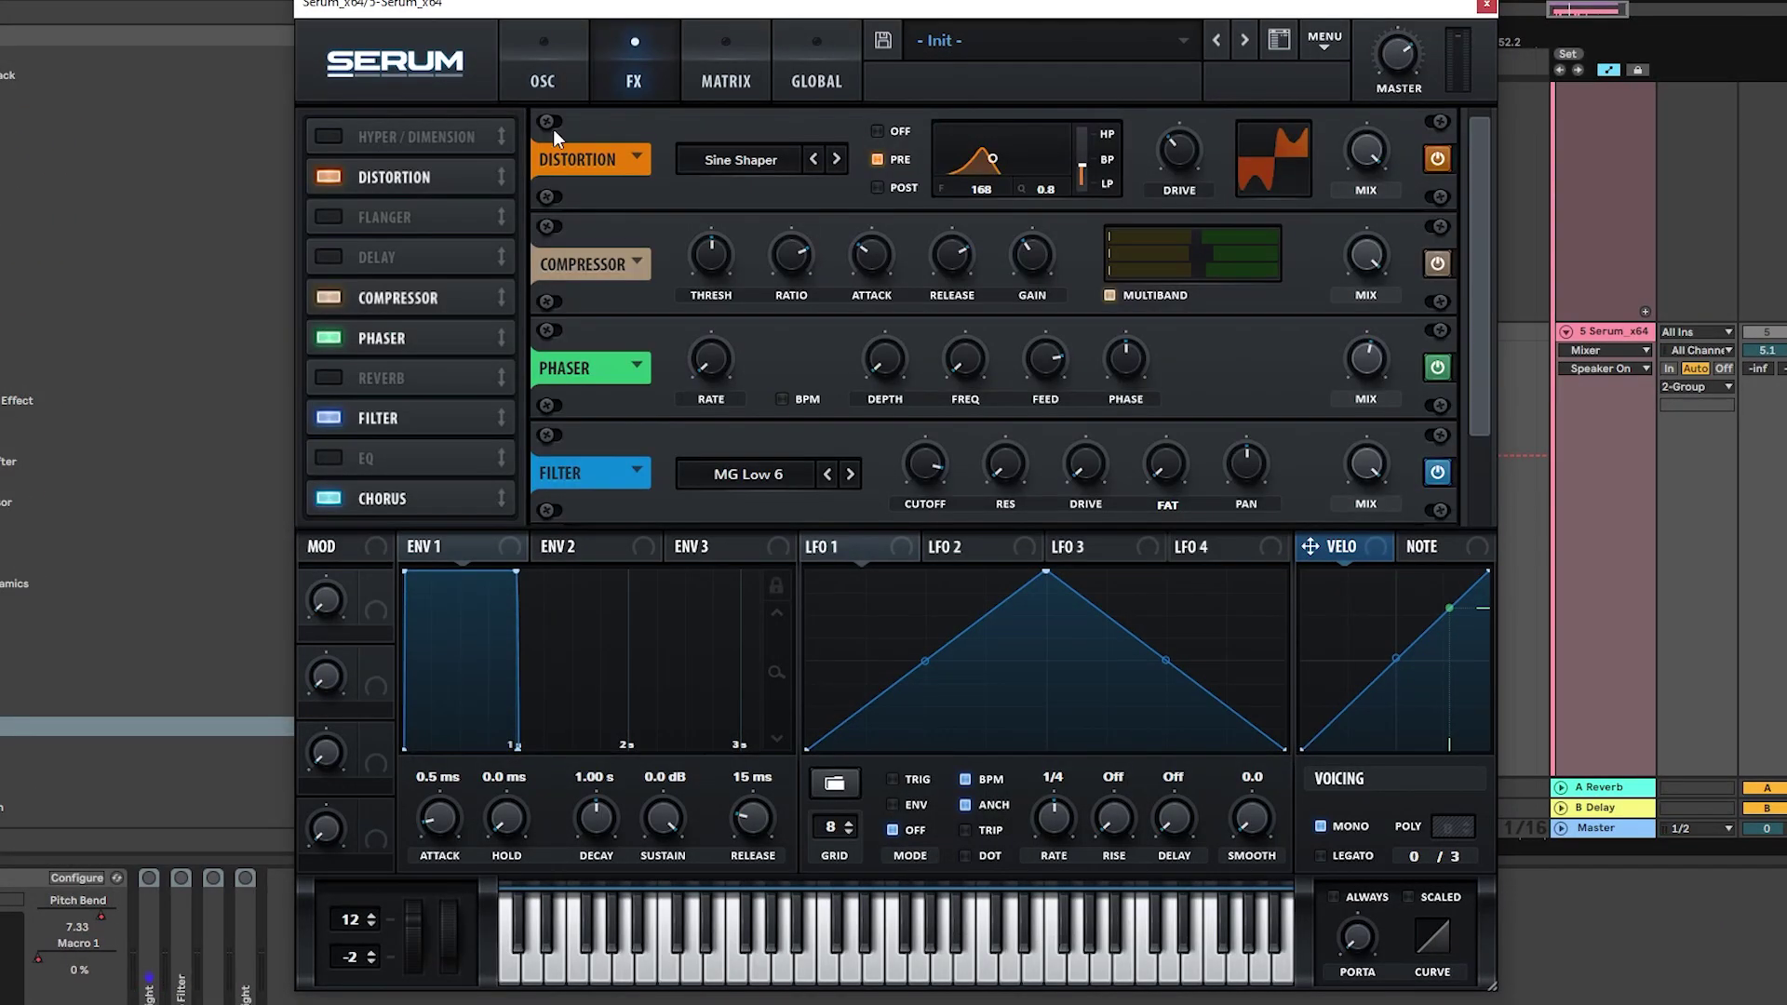
{"action": "left_click", "coordinate": [1178, 126]}
{"action": "left_click", "coordinate": [1083, 177]}
{"action": "left_click_drag", "start_coordinate": [1084, 184], "coordinate": [1092, 119]}
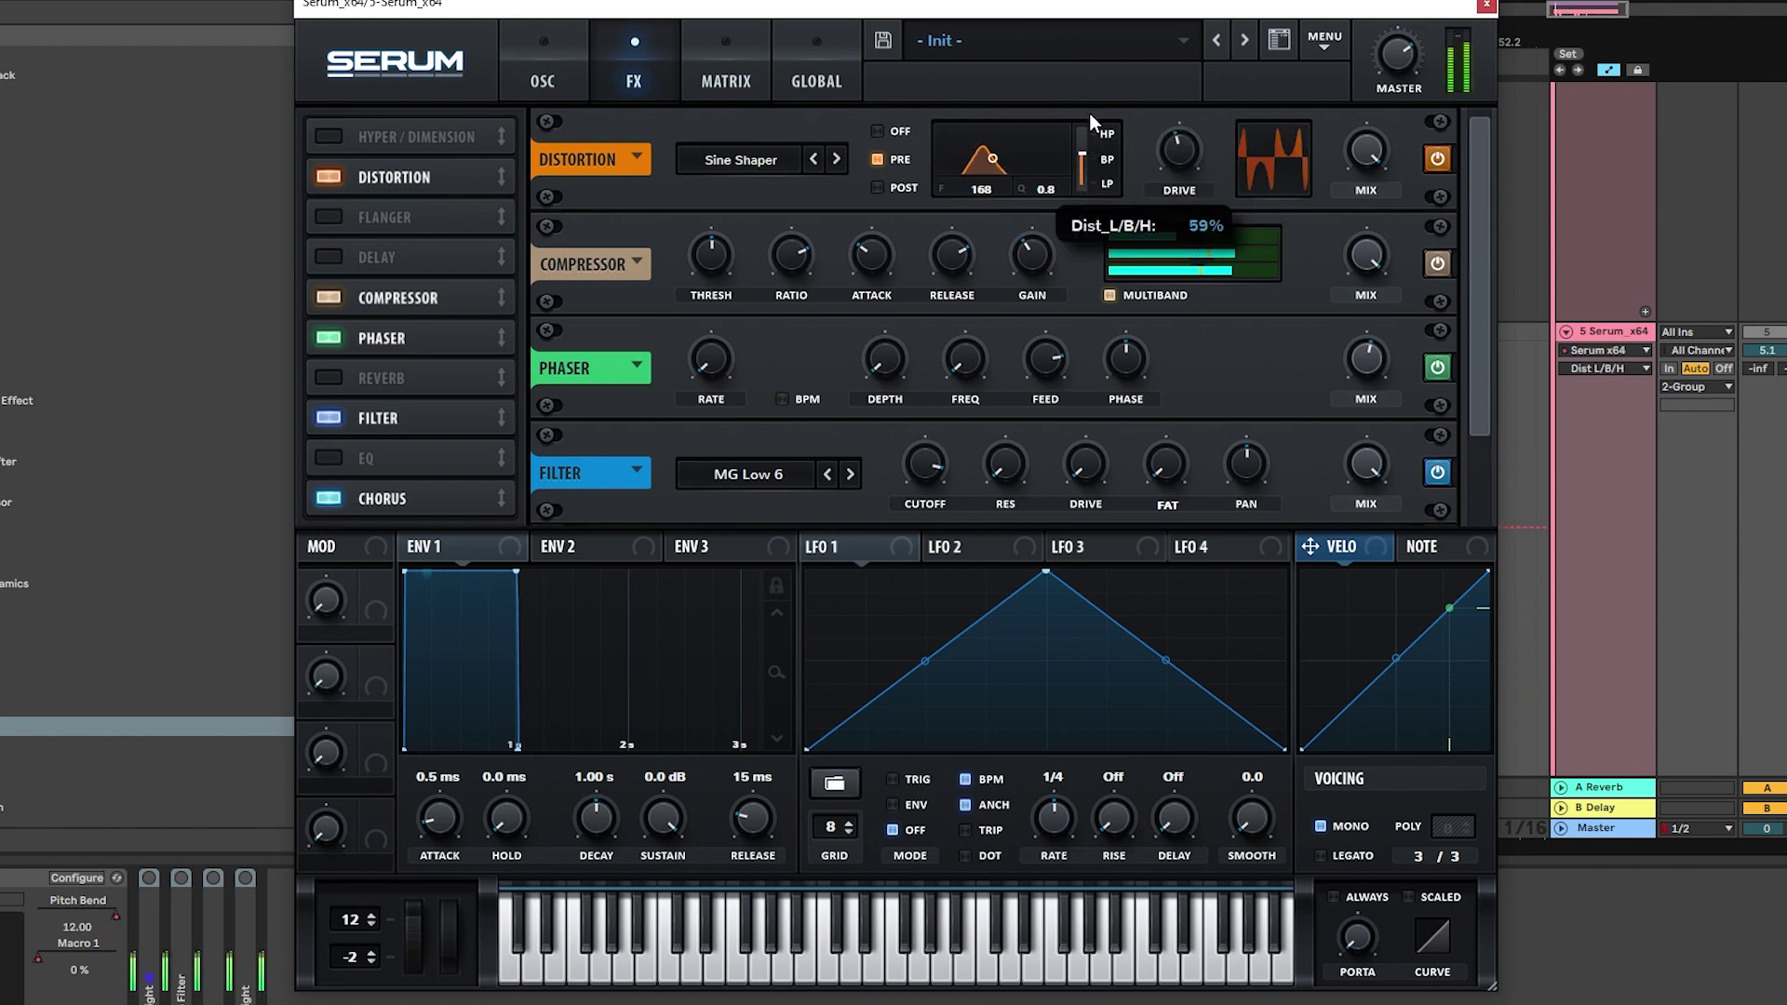
{"action": "left_click", "coordinate": [1152, 147]}
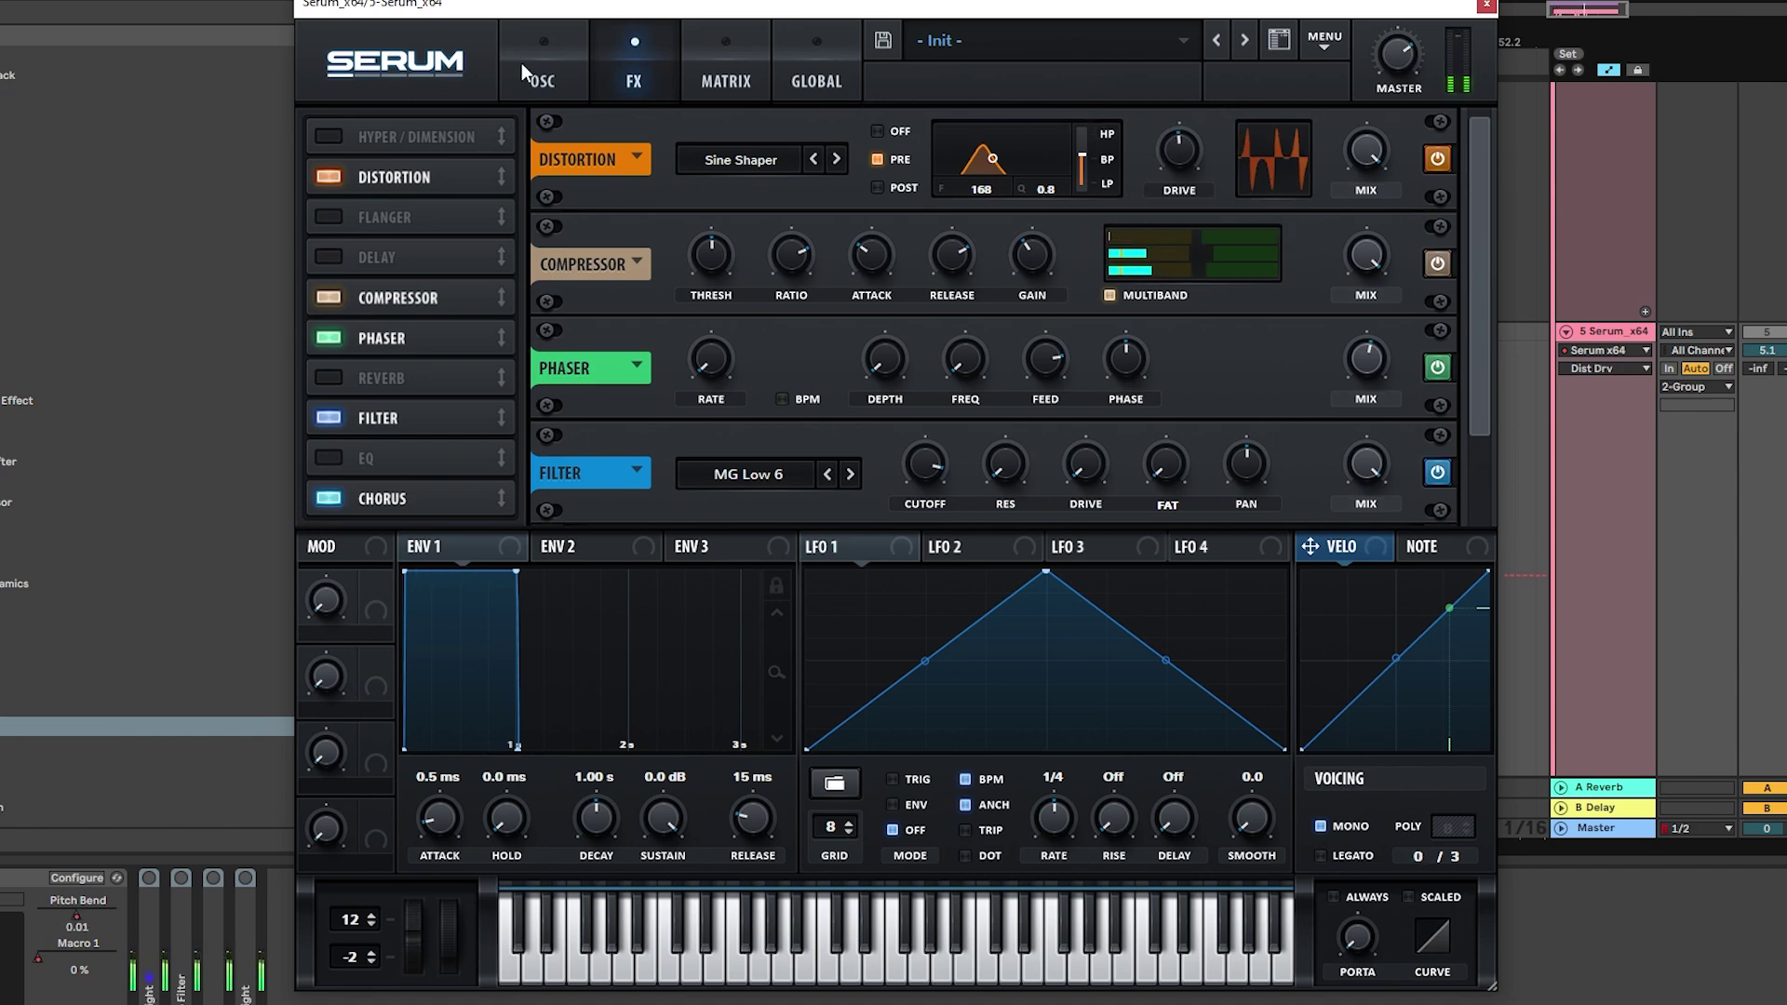
{"action": "left_click", "coordinate": [427, 503]}
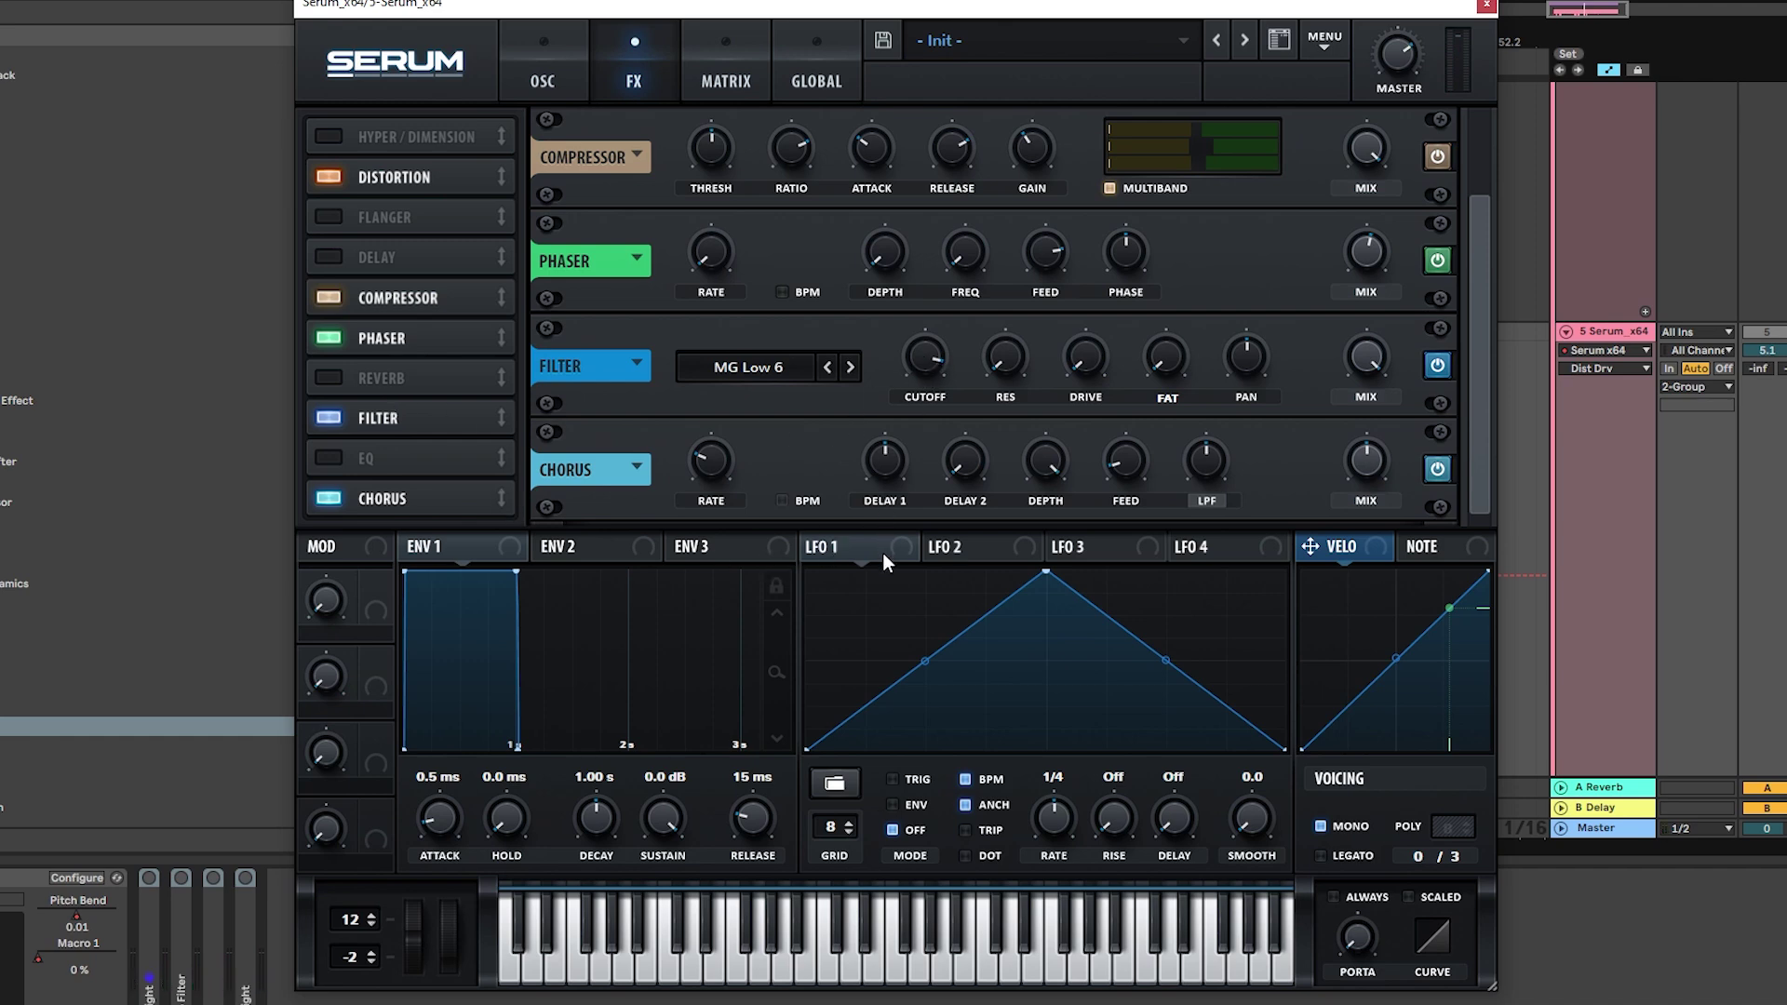
- Route LFO 1 to the FX filter cutoff and reshape it into a steep exponential decay
{"action": "left_click_drag", "start_coordinate": [916, 364], "coordinate": [914, 299]}
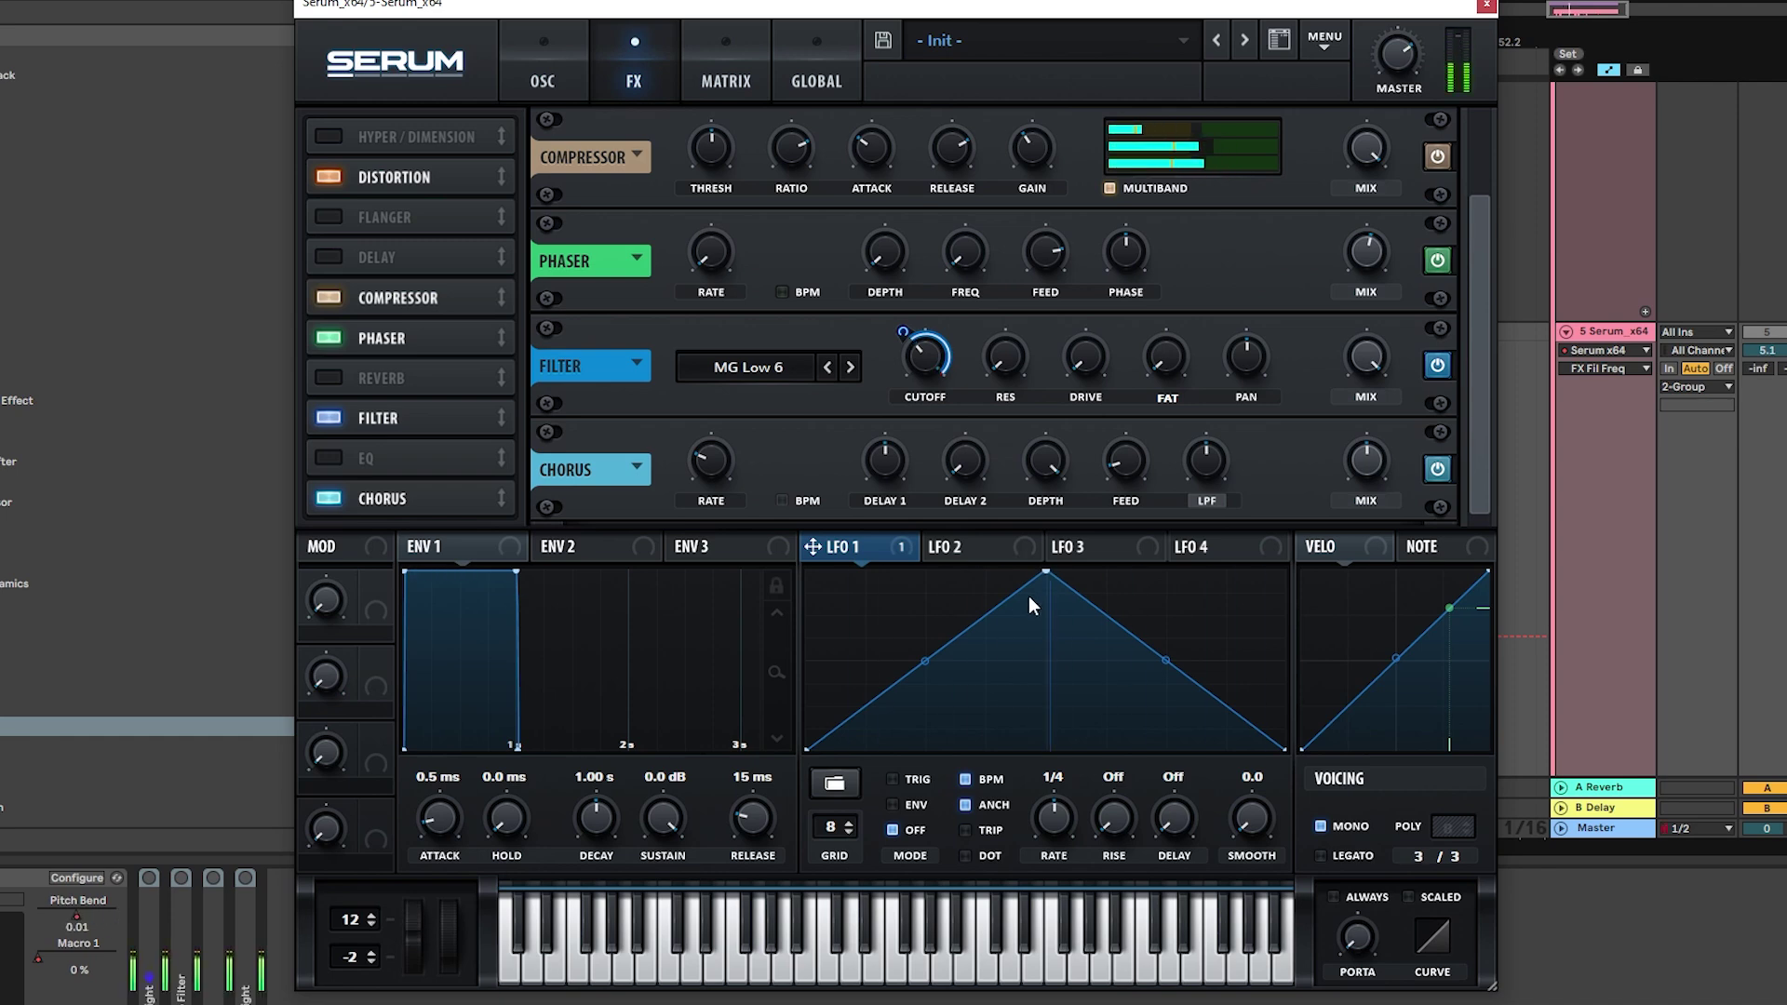
{"action": "left_click_drag", "start_coordinate": [1046, 571], "coordinate": [807, 572]}
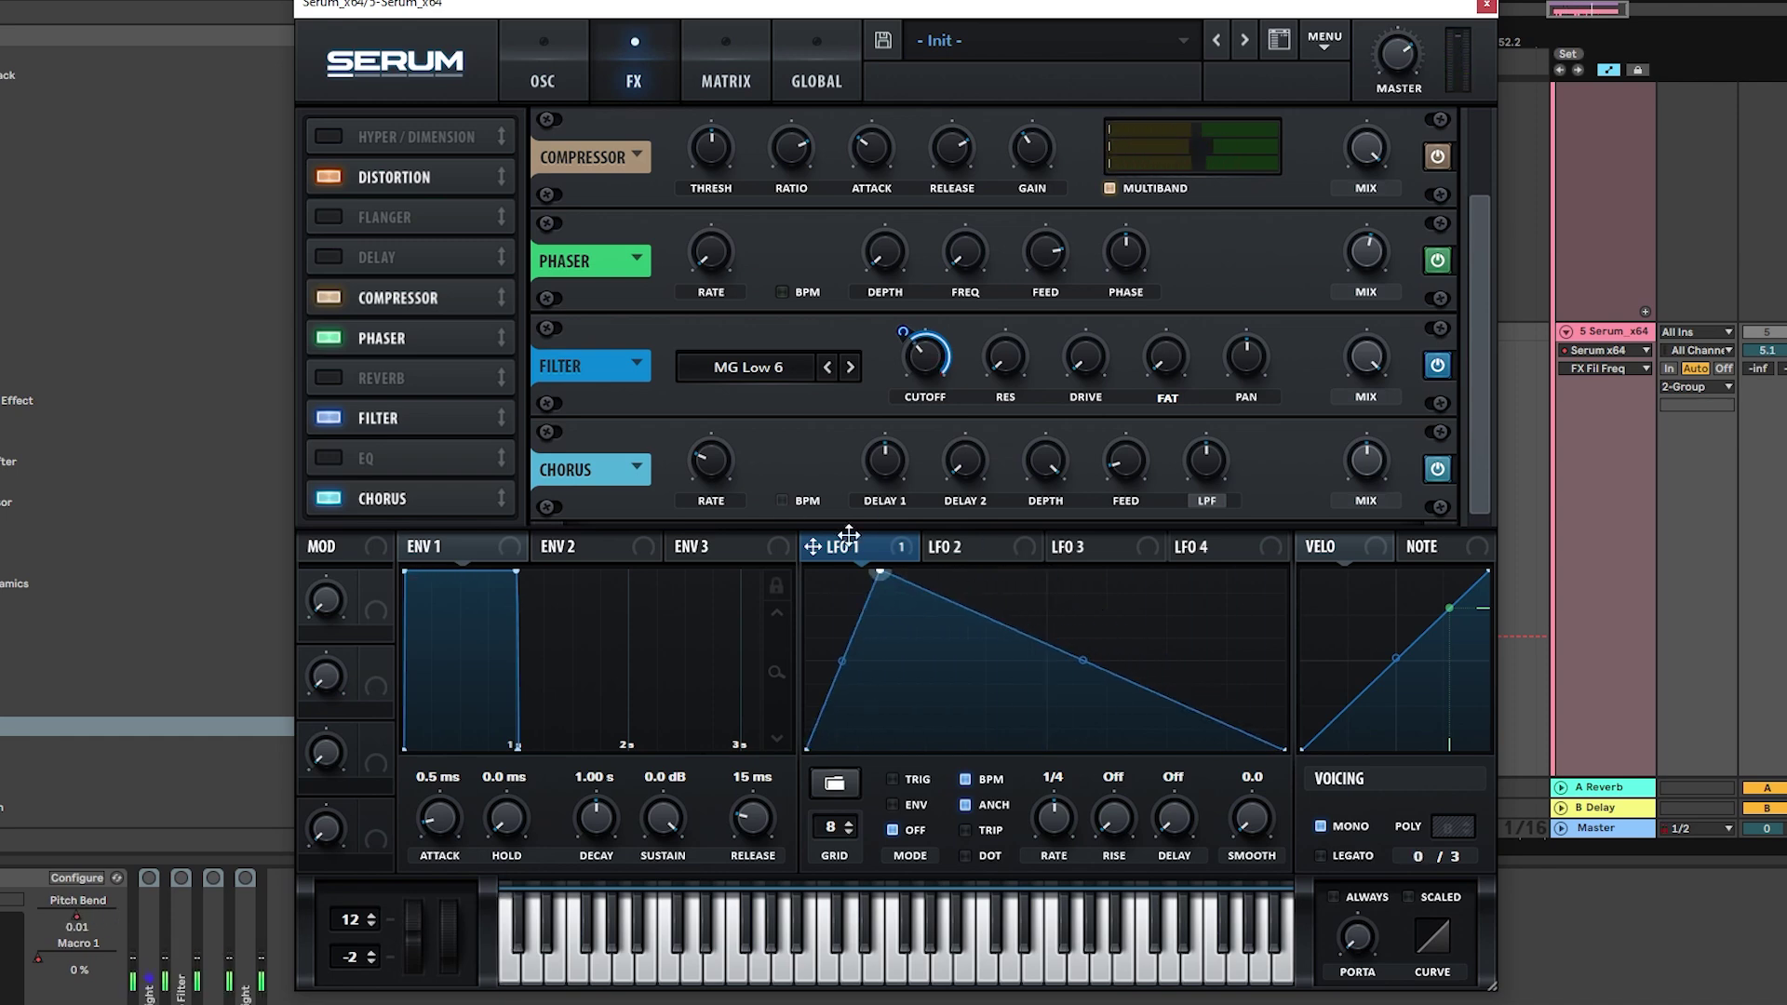
{"action": "left_click_drag", "start_coordinate": [1047, 664], "coordinate": [1048, 696]}
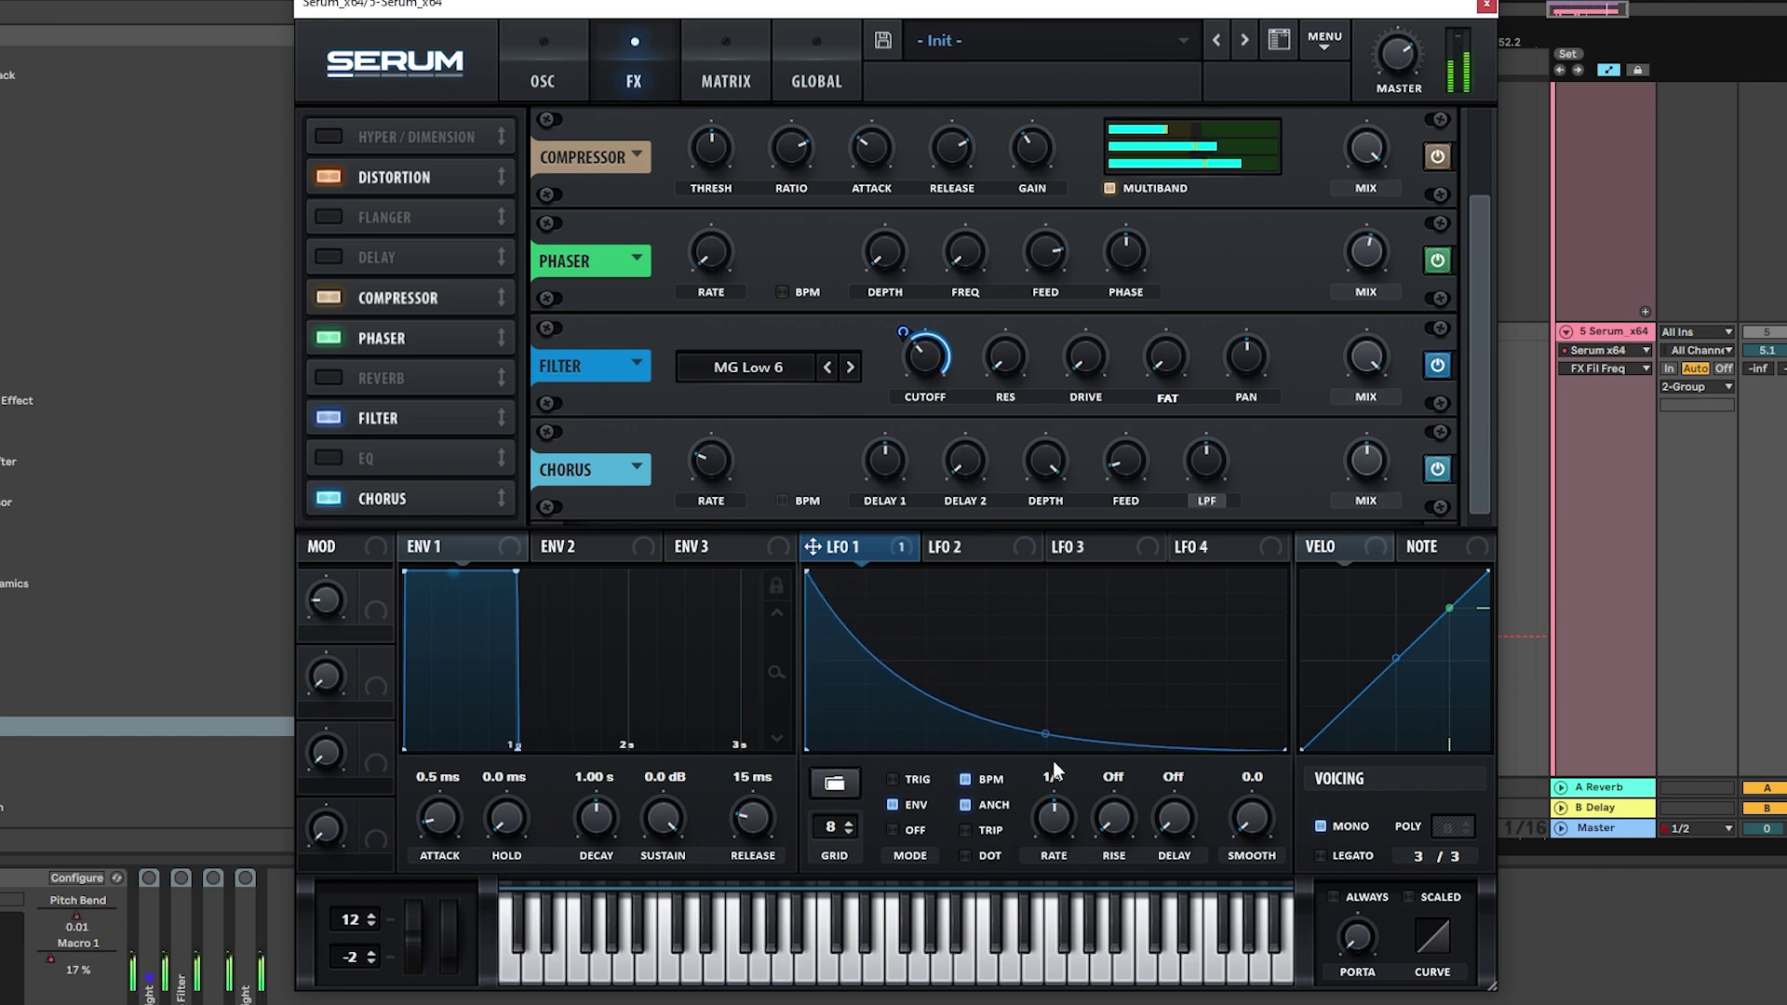
{"action": "left_click_drag", "start_coordinate": [1046, 734], "coordinate": [1045, 745]}
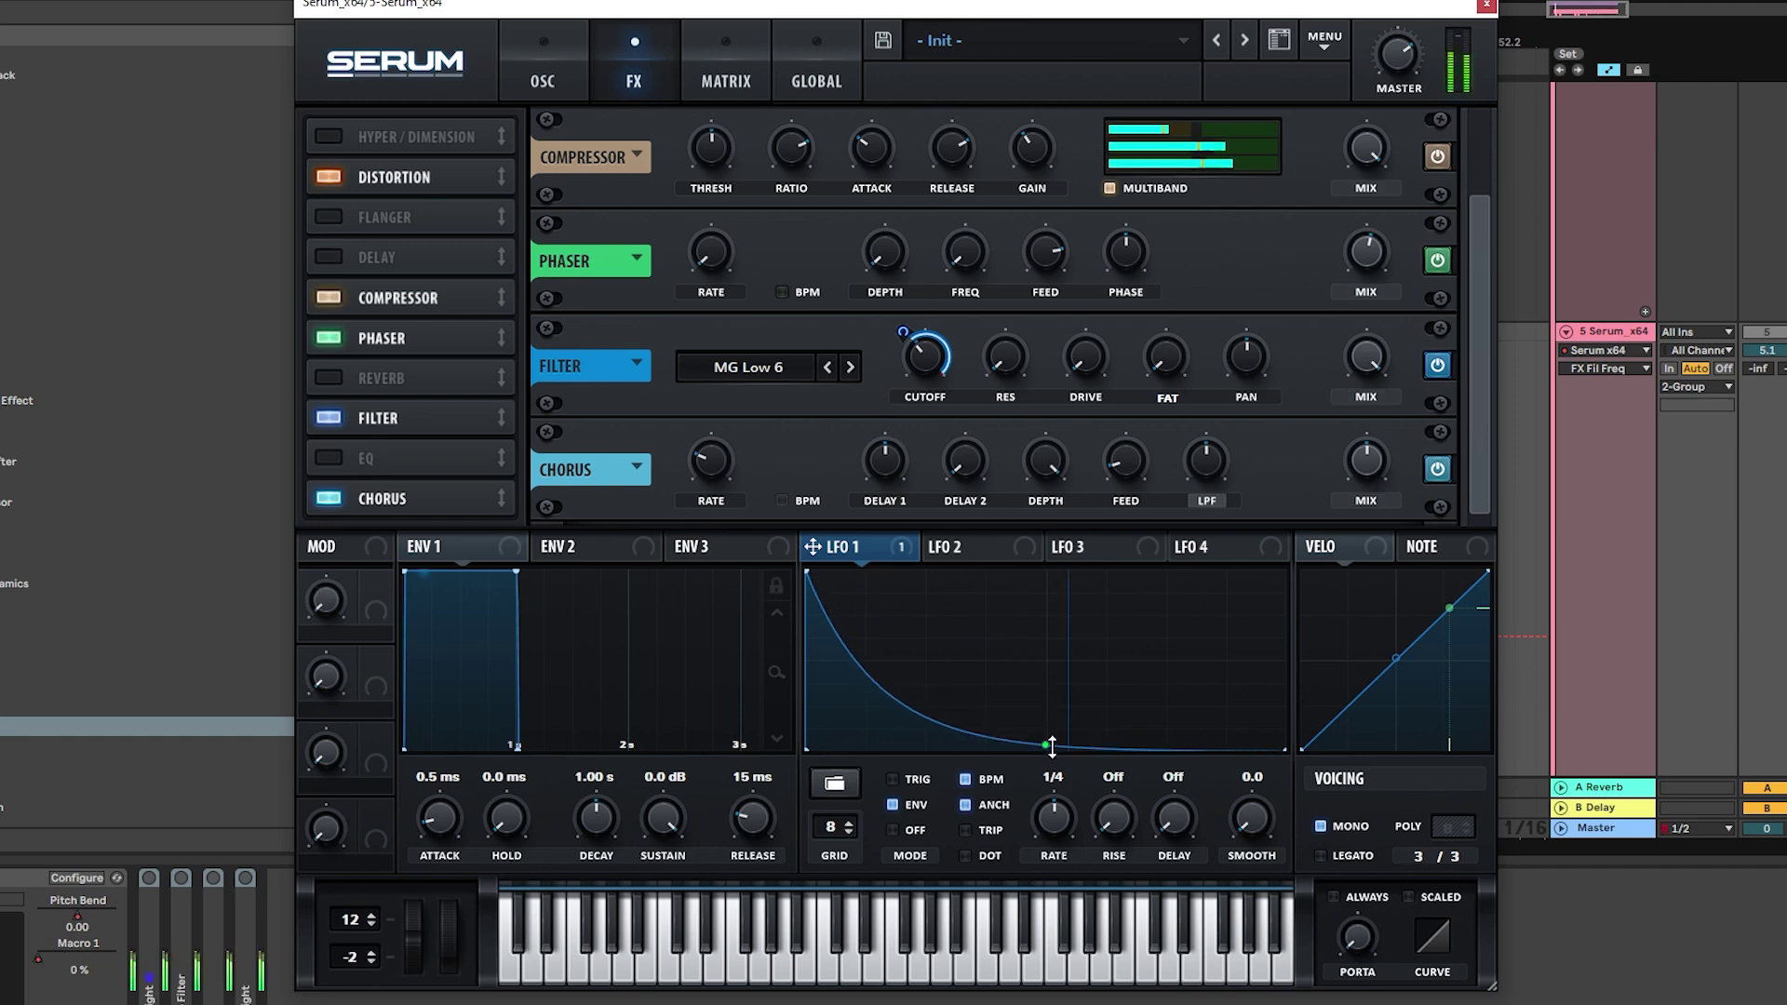
{"action": "left_click", "coordinate": [695, 60]}
{"action": "left_click", "coordinate": [367, 214]}
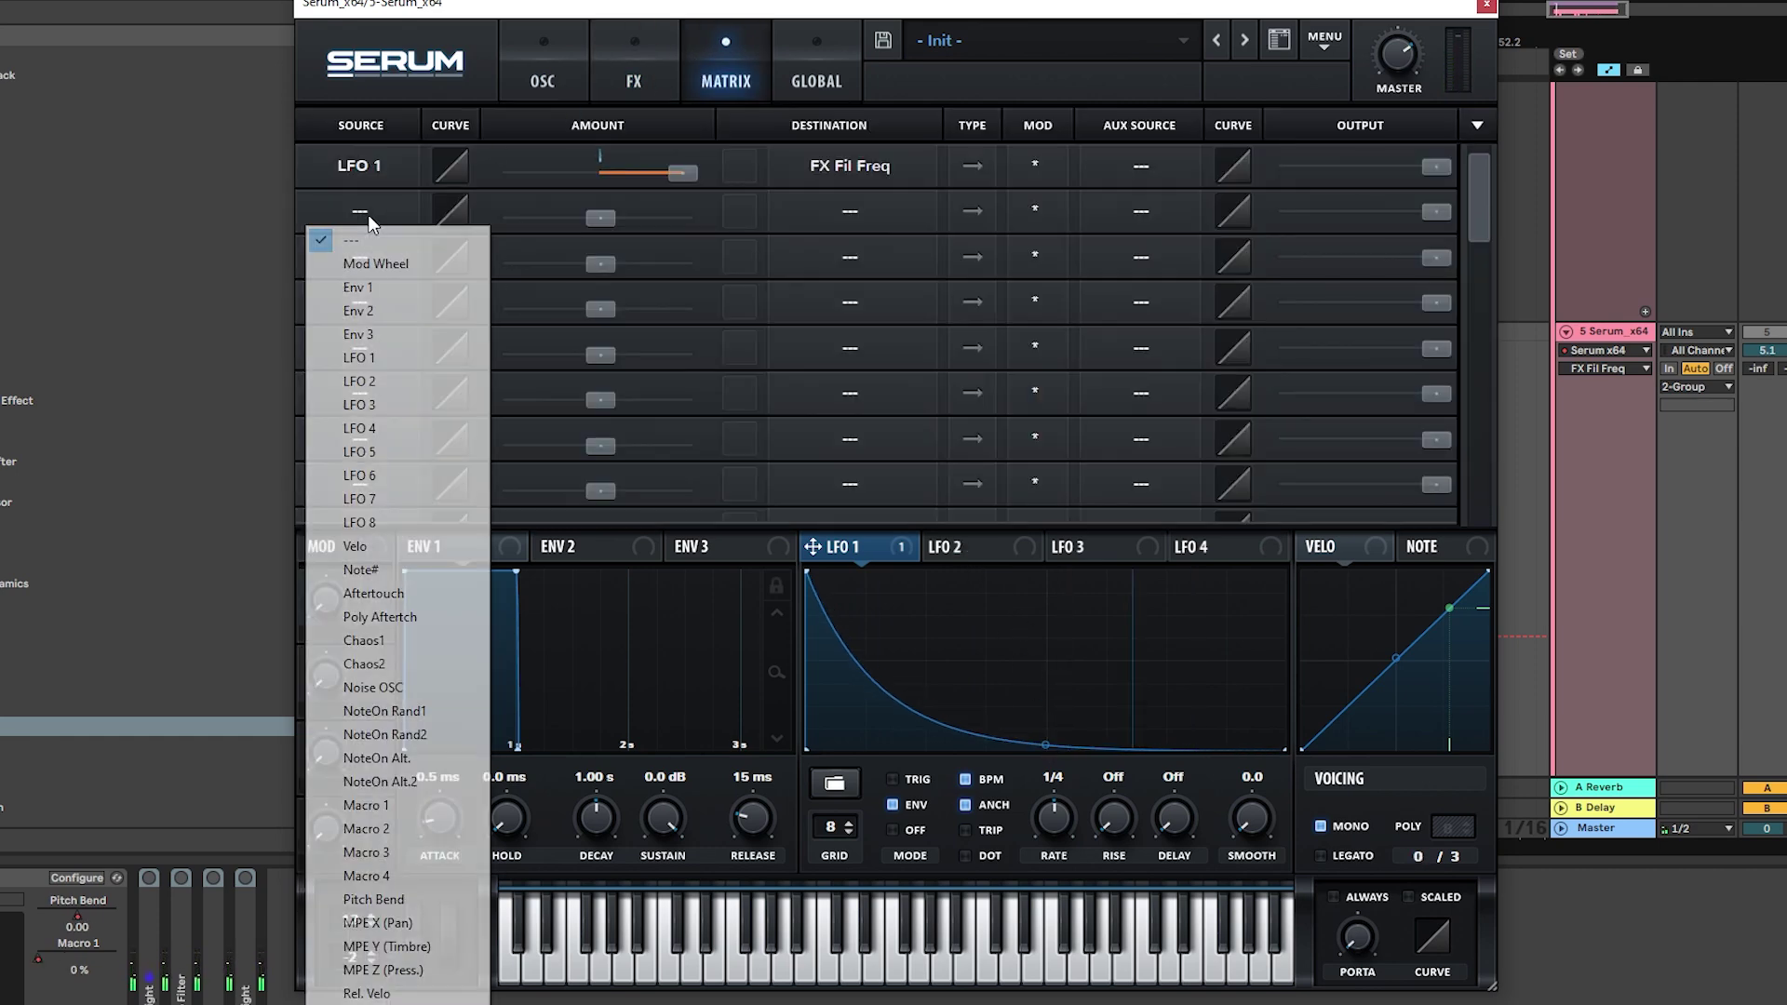
- In Matrix row 2, route LFO 2 to the Global Mast.Tun destination
{"action": "left_click", "coordinate": [407, 386]}
{"action": "left_click", "coordinate": [768, 223]}
{"action": "mouse_move", "coordinate": [866, 404]}
{"action": "left_click", "coordinate": [967, 405]}
{"action": "left_click_drag", "start_coordinate": [594, 218], "coordinate": [650, 222]}
- Shape LFO 2 into a sharp falling ramp, set its tuning amount to 30, and close Serum
{"action": "left_click", "coordinate": [980, 549]}
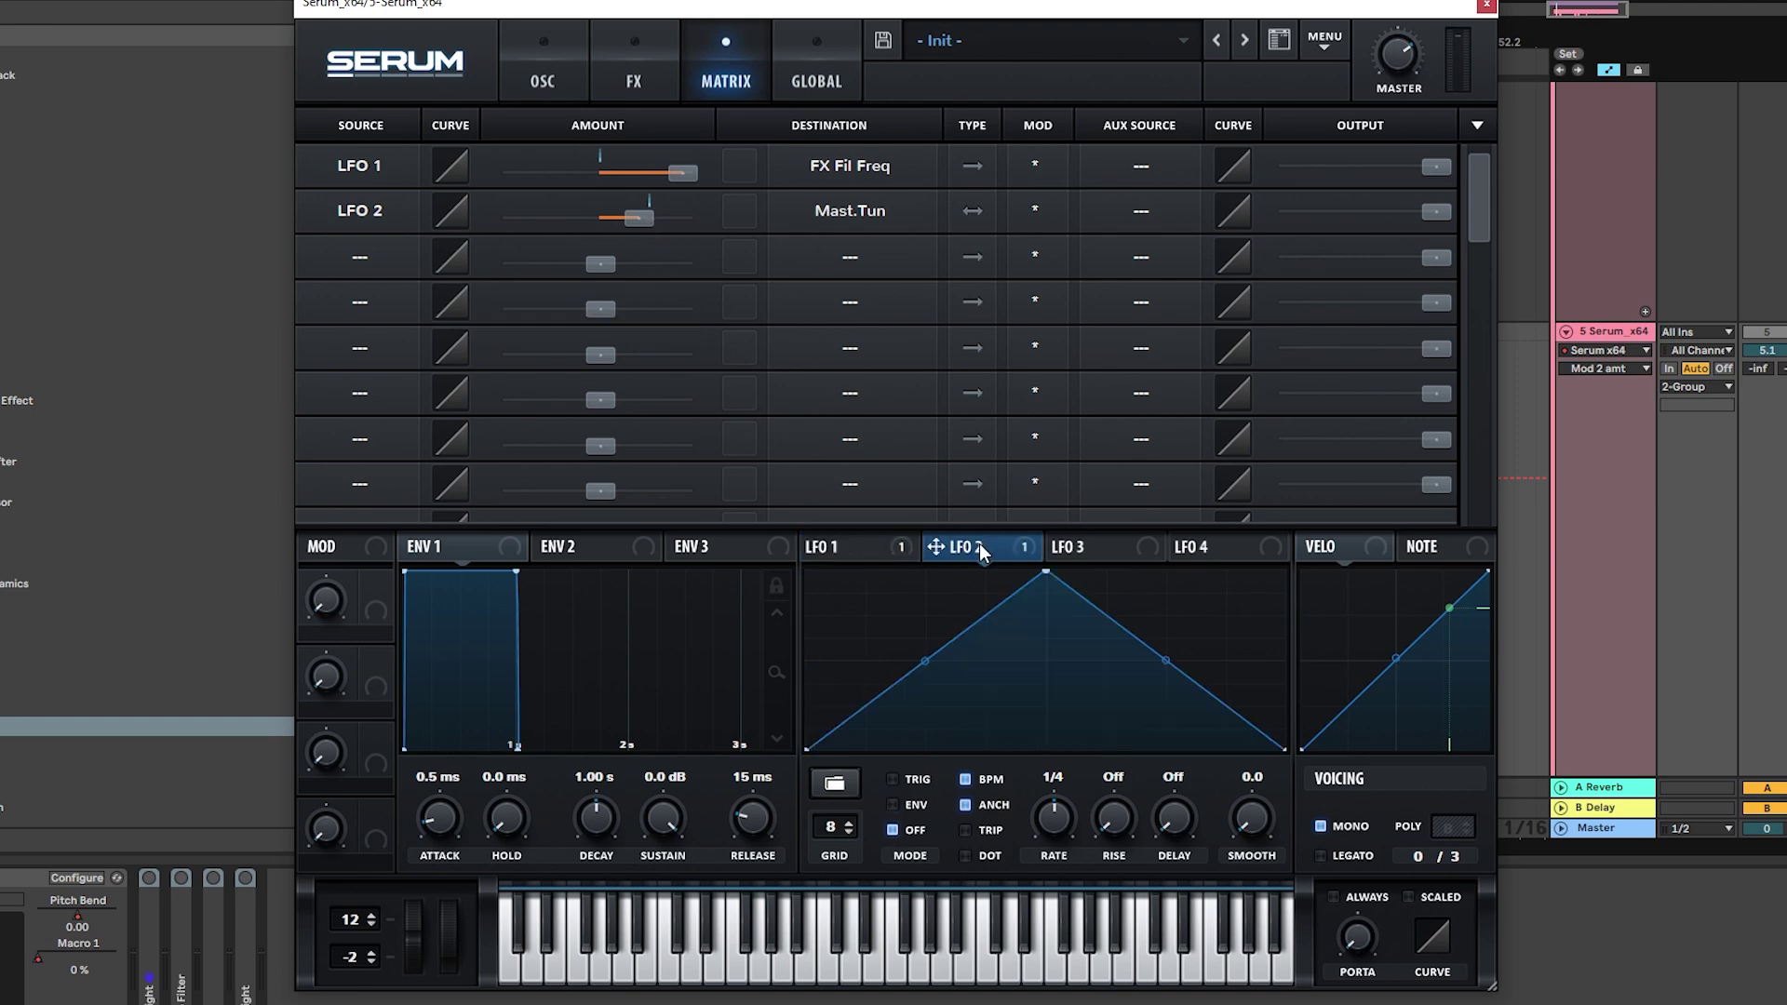
{"action": "left_click_drag", "start_coordinate": [1045, 572], "coordinate": [836, 689]}
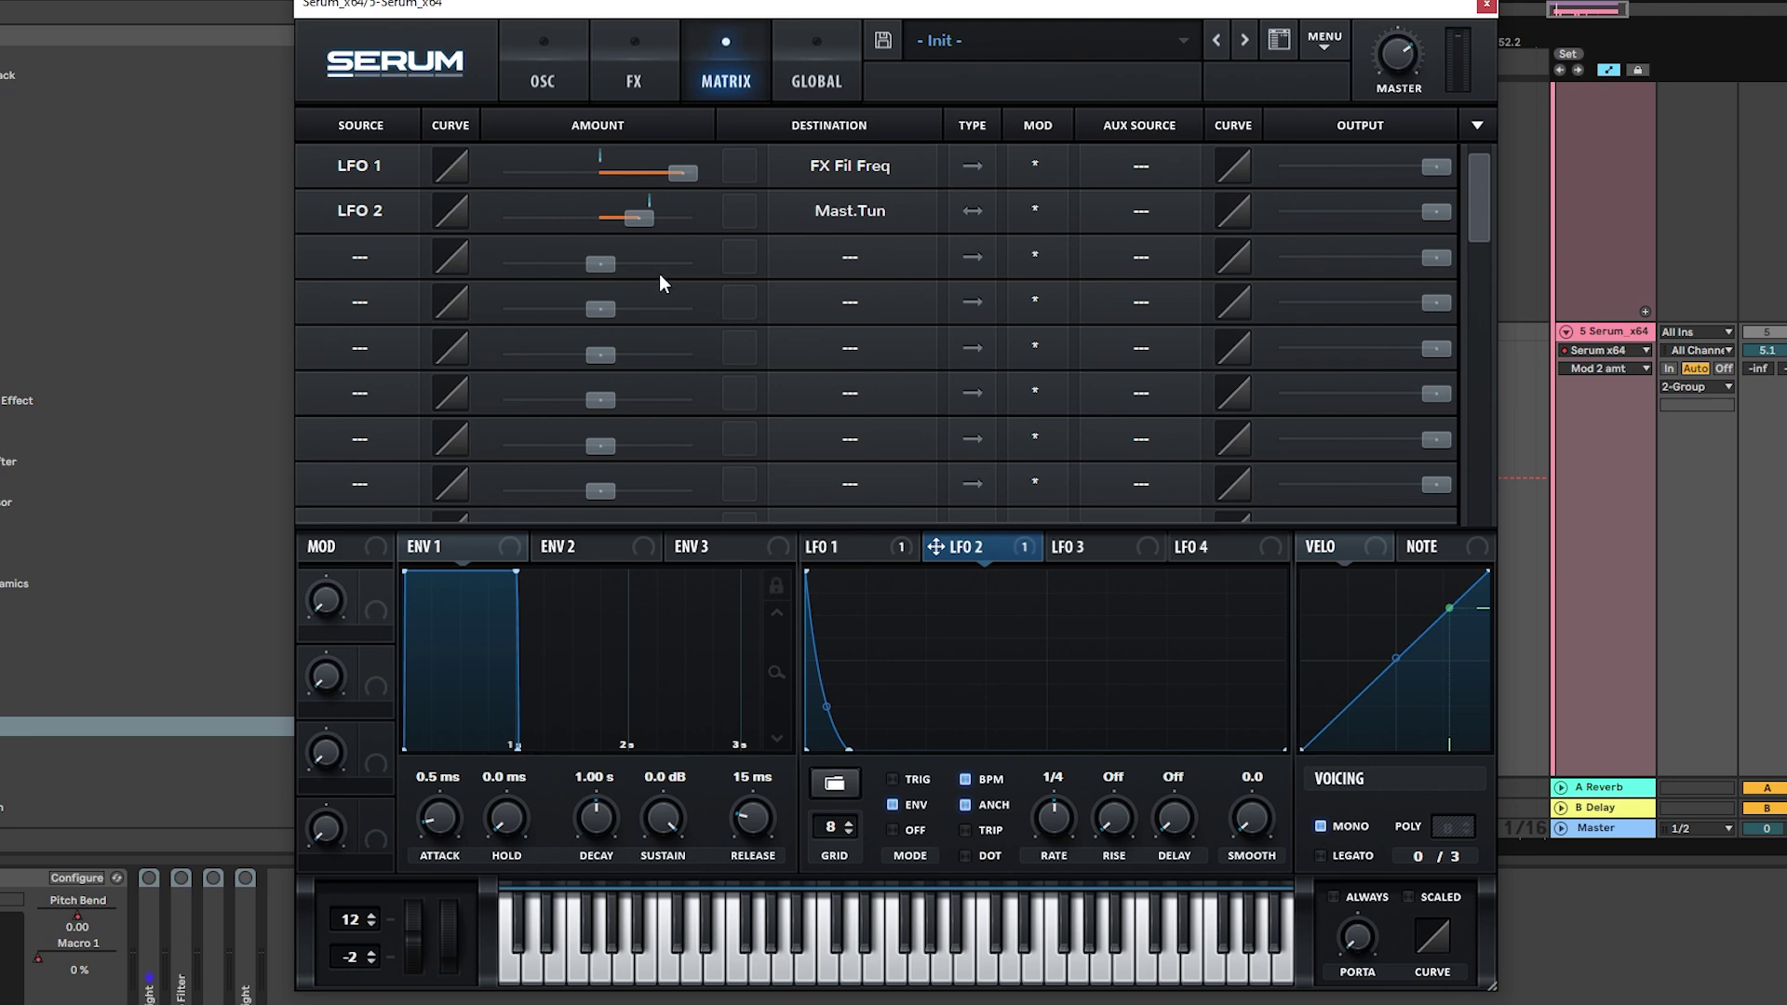
{"action": "left_click_drag", "start_coordinate": [644, 224], "coordinate": [646, 220]}
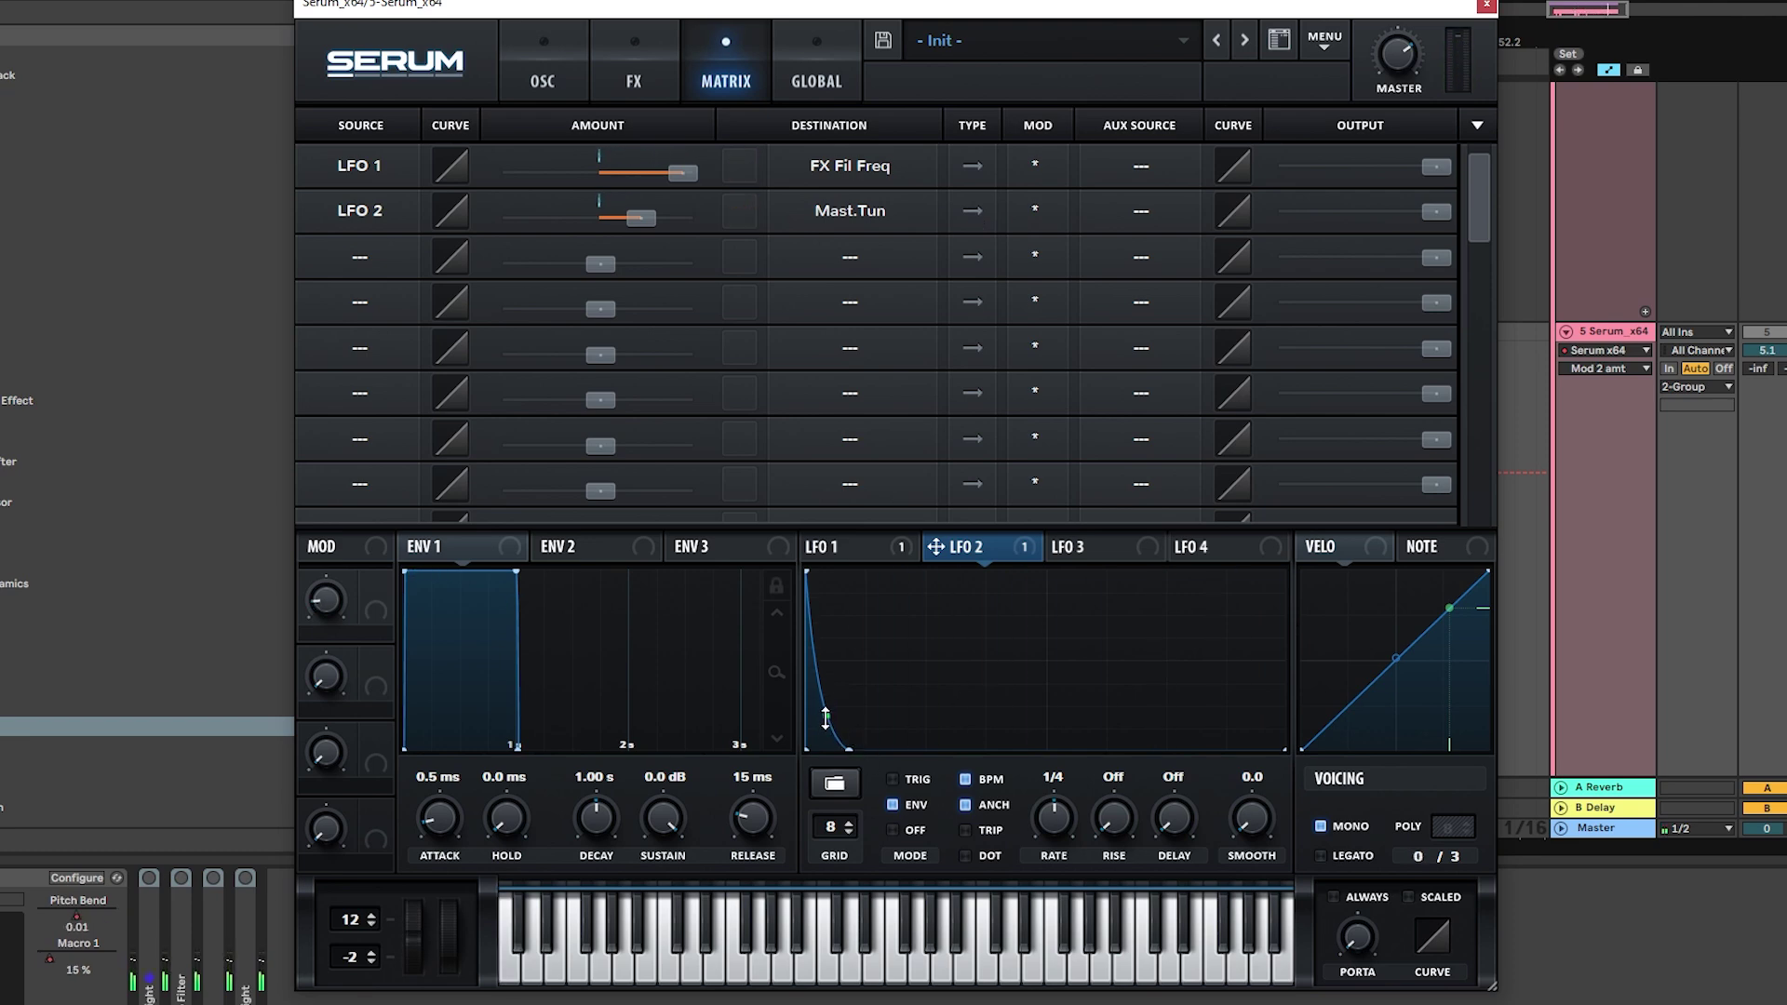
{"action": "left_click_drag", "start_coordinate": [640, 219], "coordinate": [620, 220]}
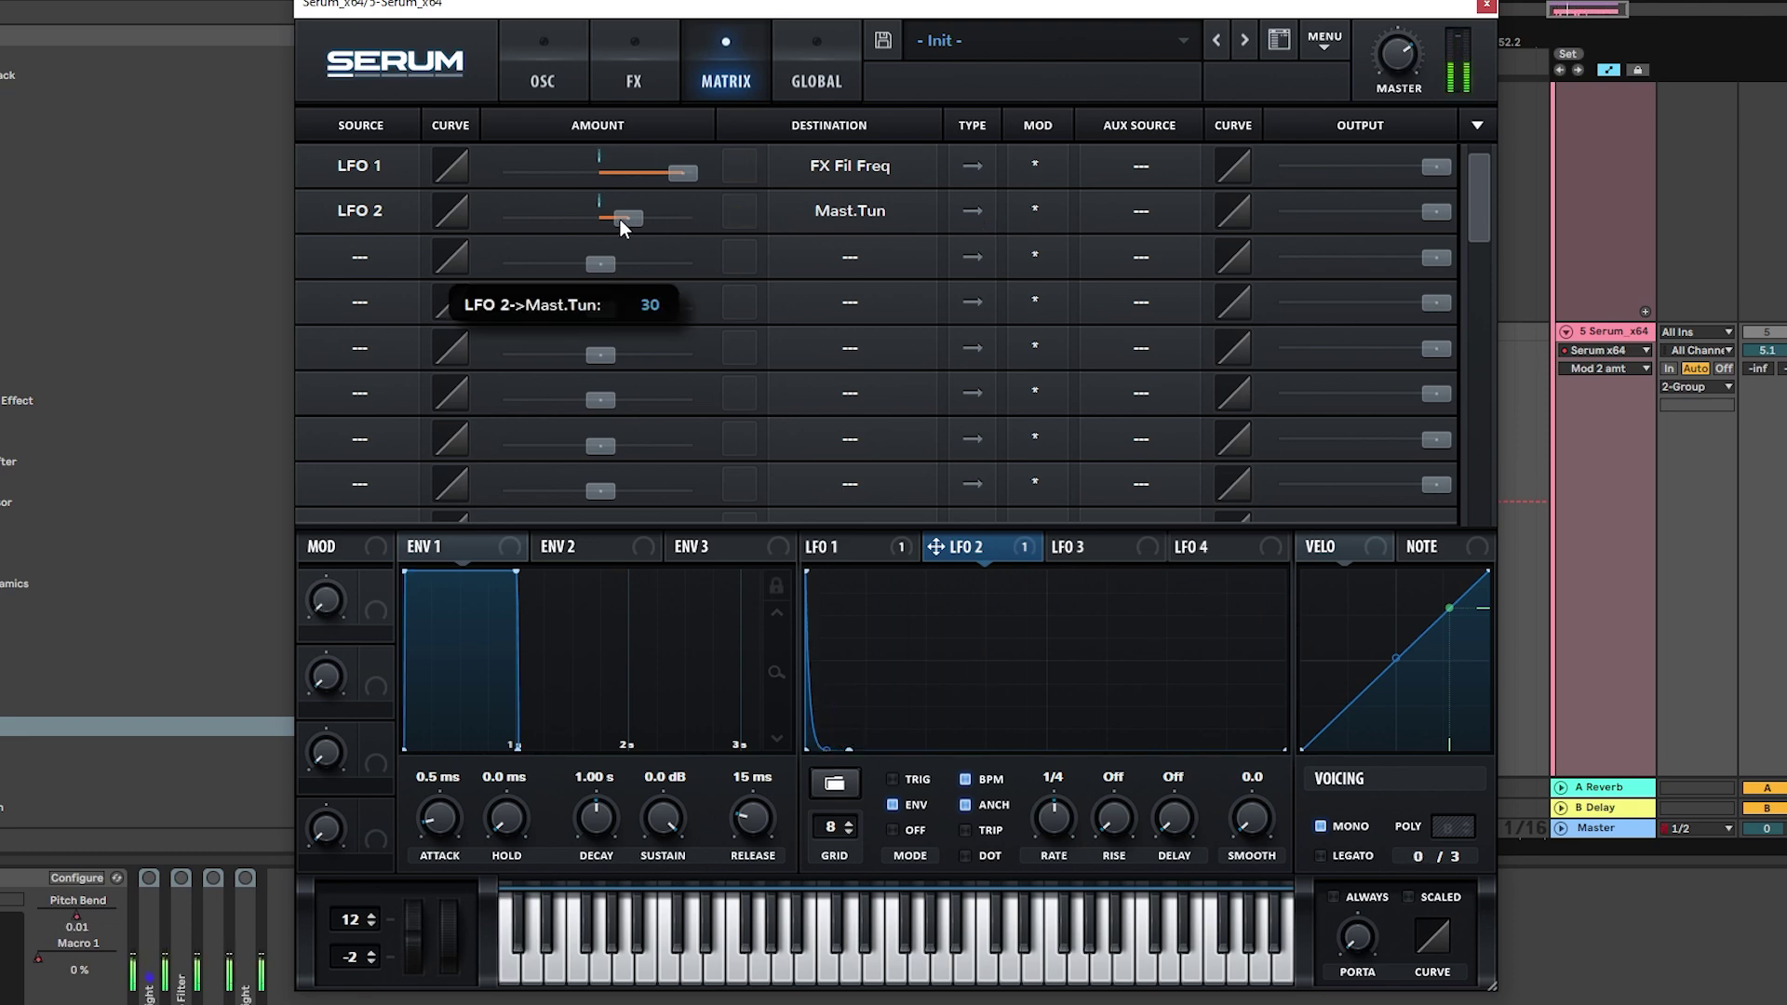
{"action": "left_click", "coordinate": [525, 78]}
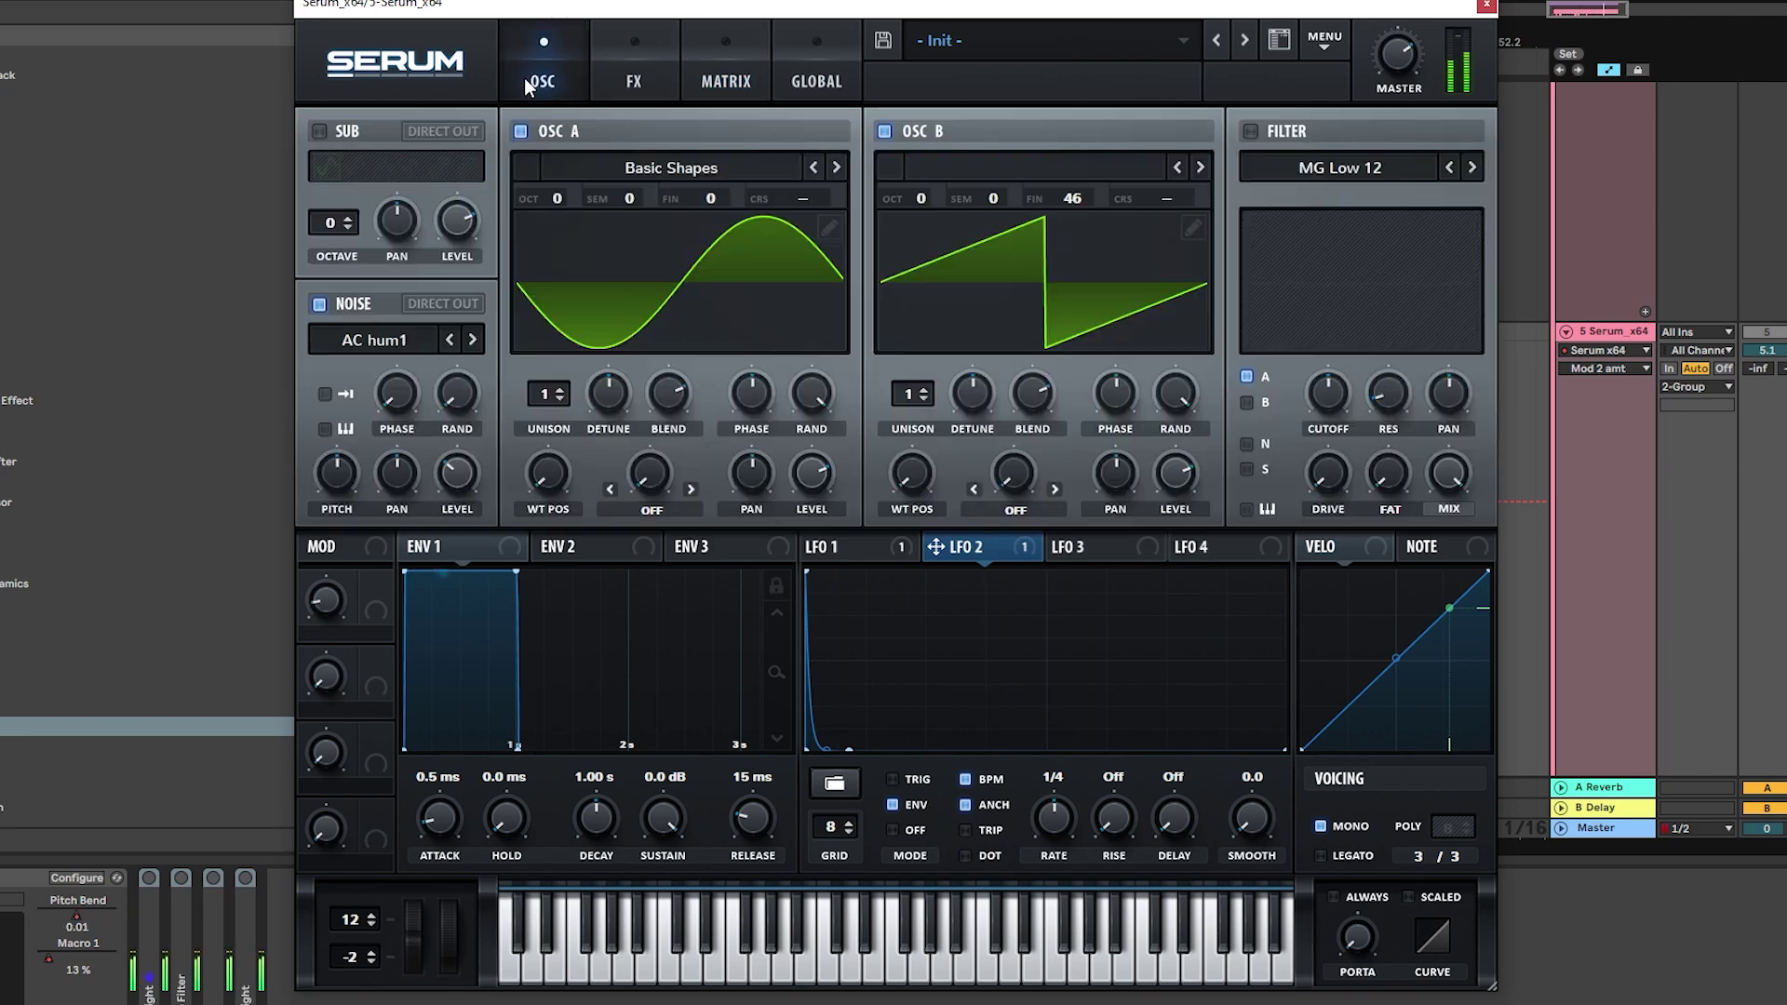
{"action": "left_click", "coordinate": [1485, 8]}
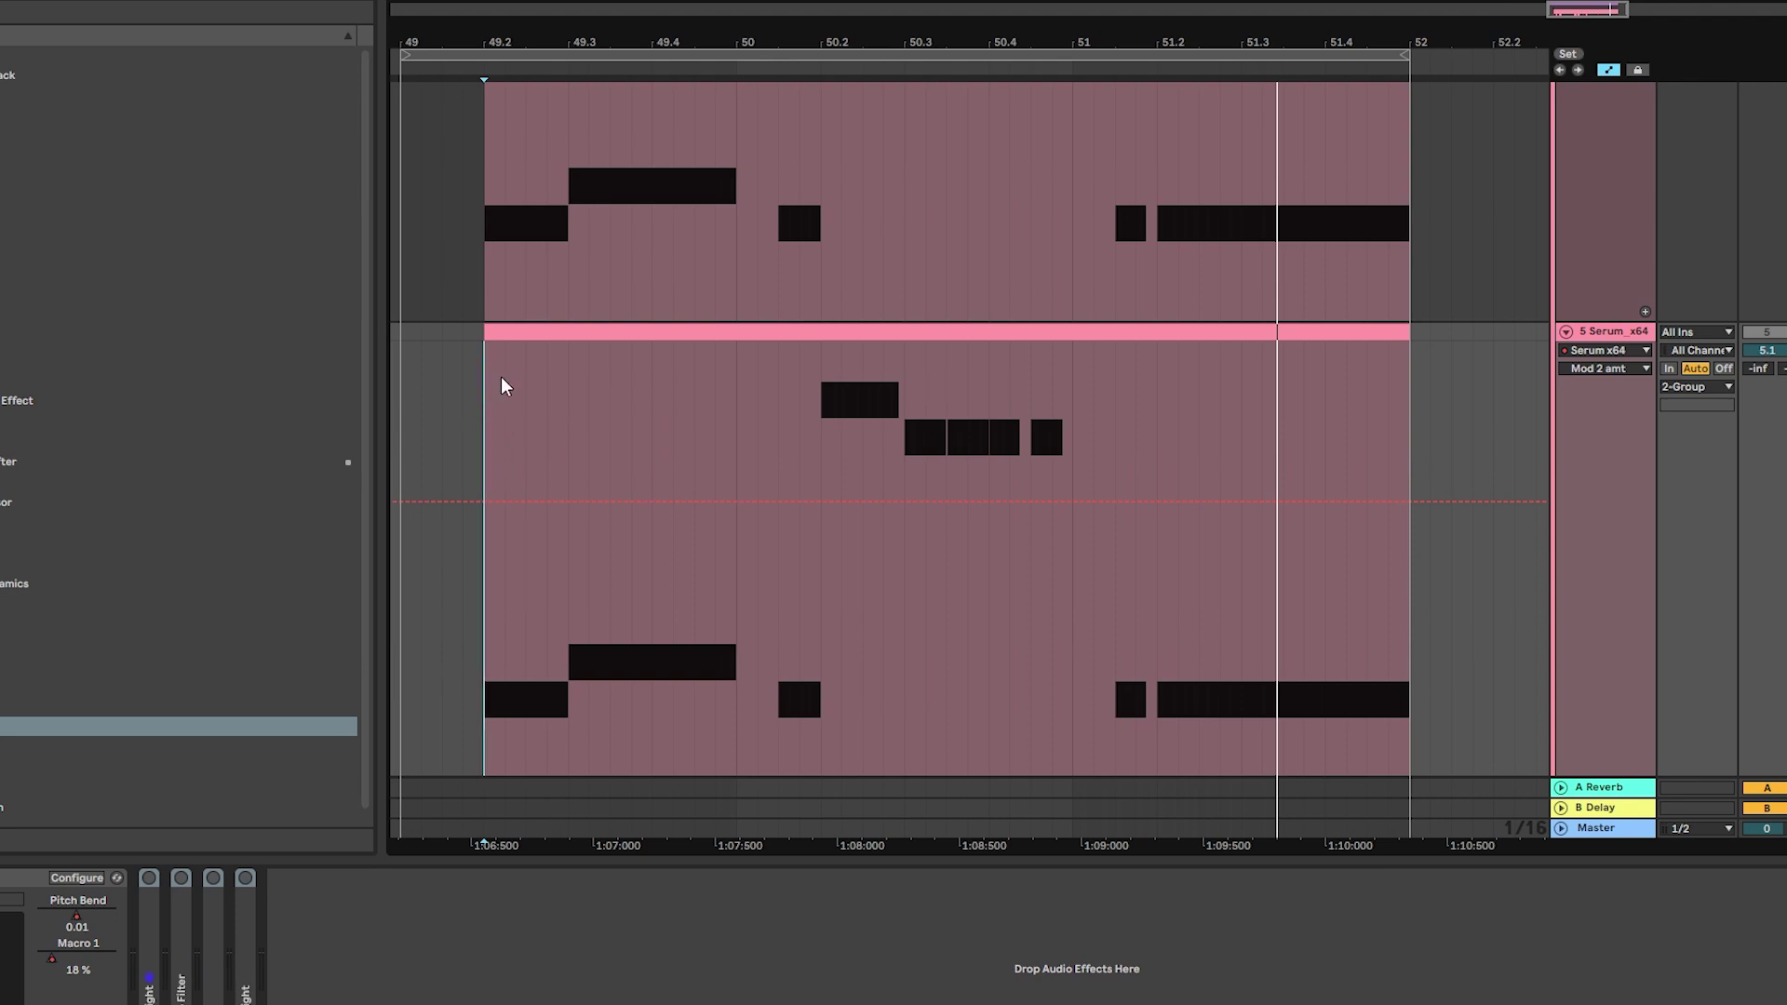
- Delete stretches of track 5's riff to leave short stabs separated by silent gaps
{"action": "left_click_drag", "start_coordinate": [523, 380], "coordinate": [563, 340]}
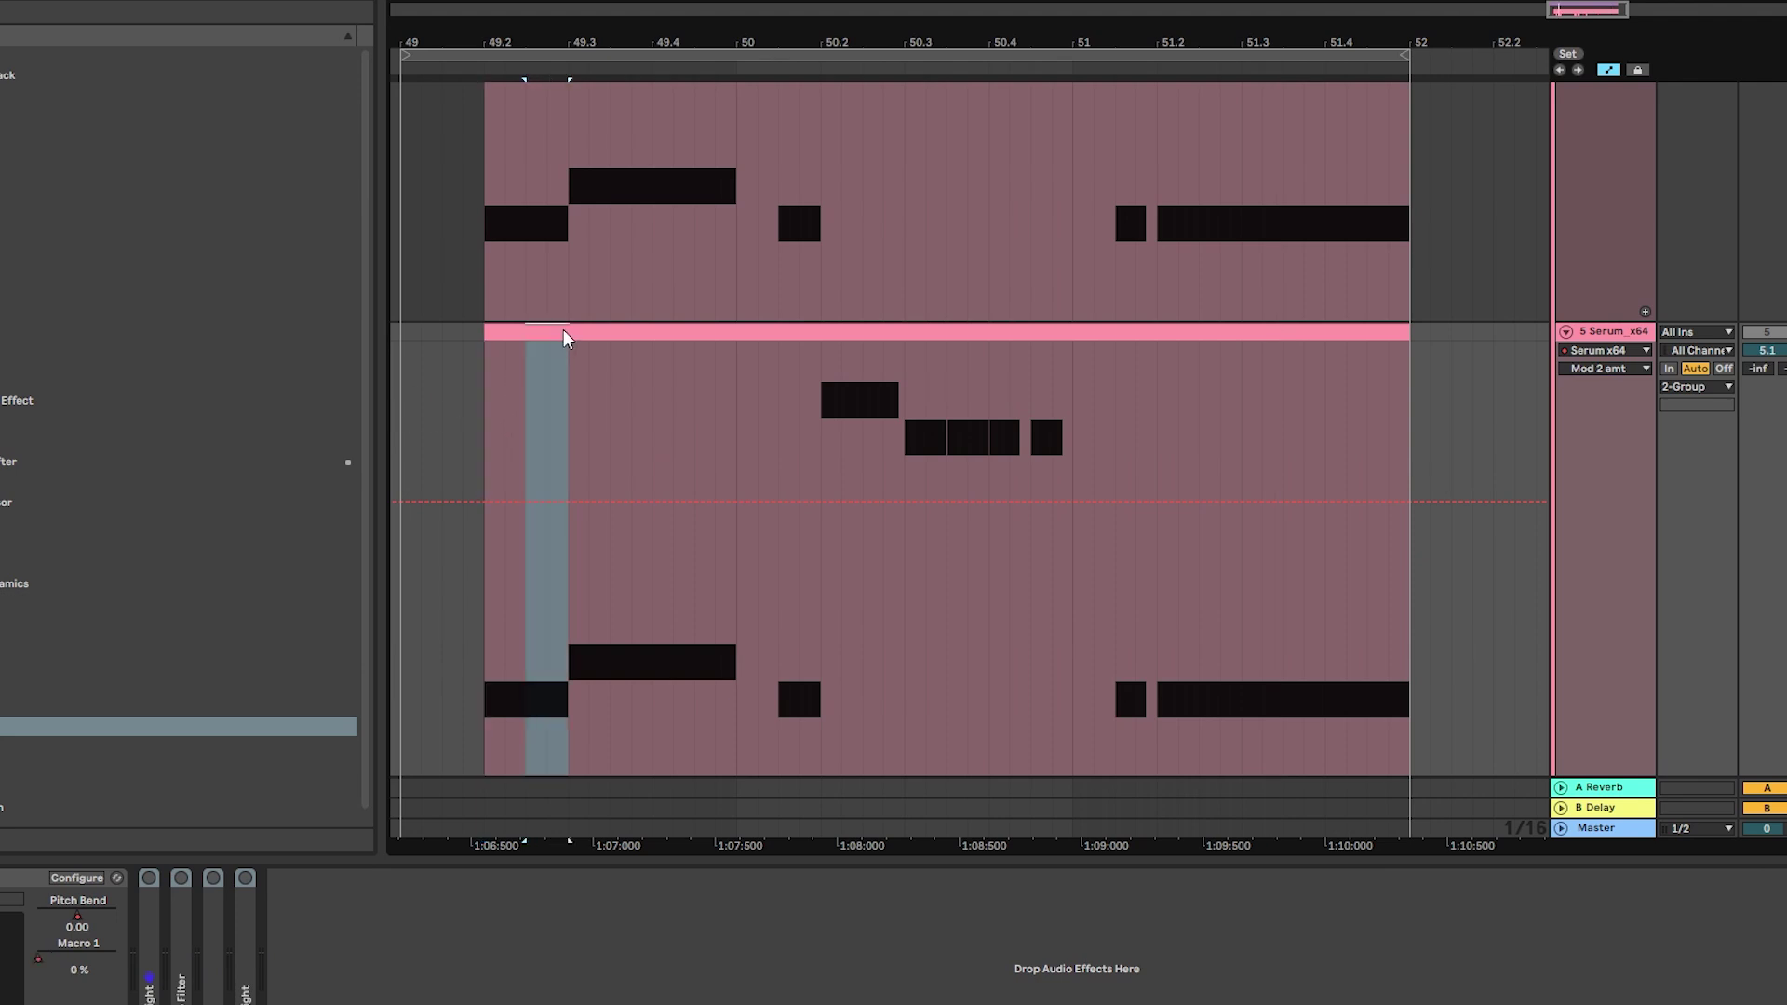
{"action": "key", "text": "Delete"}
{"action": "left_click", "coordinate": [512, 335]}
{"action": "mouse_move", "coordinate": [513, 336]}
{"action": "left_mouse_down"}
{"action": "mouse_move", "coordinate": [492, 336]}
{"action": "mouse_move", "coordinate": [736, 328]}
{"action": "mouse_move", "coordinate": [861, 358]}
{"action": "mouse_move", "coordinate": [912, 336]}
{"action": "mouse_move", "coordinate": [980, 354]}
{"action": "mouse_move", "coordinate": [969, 331]}
{"action": "mouse_move", "coordinate": [1073, 353]}
{"action": "left_mouse_up"}
{"action": "key", "text": "Delete"}
{"action": "key", "text": "Delete"}
{"action": "key", "text": "Delete"}
- Delete the riff's tail after bar 51.2 and play the clip from its start
{"action": "key", "text": "Delete"}
{"action": "key", "text": "Delete"}
{"action": "left_click", "coordinate": [863, 392]}
{"action": "key", "text": "Delete"}
{"action": "left_click", "coordinate": [1008, 367]}
{"action": "key", "text": "Delete"}
{"action": "key", "text": "Delete"}
{"action": "key", "text": "Delete"}
{"action": "left_click_drag", "start_coordinate": [1138, 438], "coordinate": [1404, 348]}
{"action": "key", "text": "Delete"}
{"action": "key", "text": "Delete"}
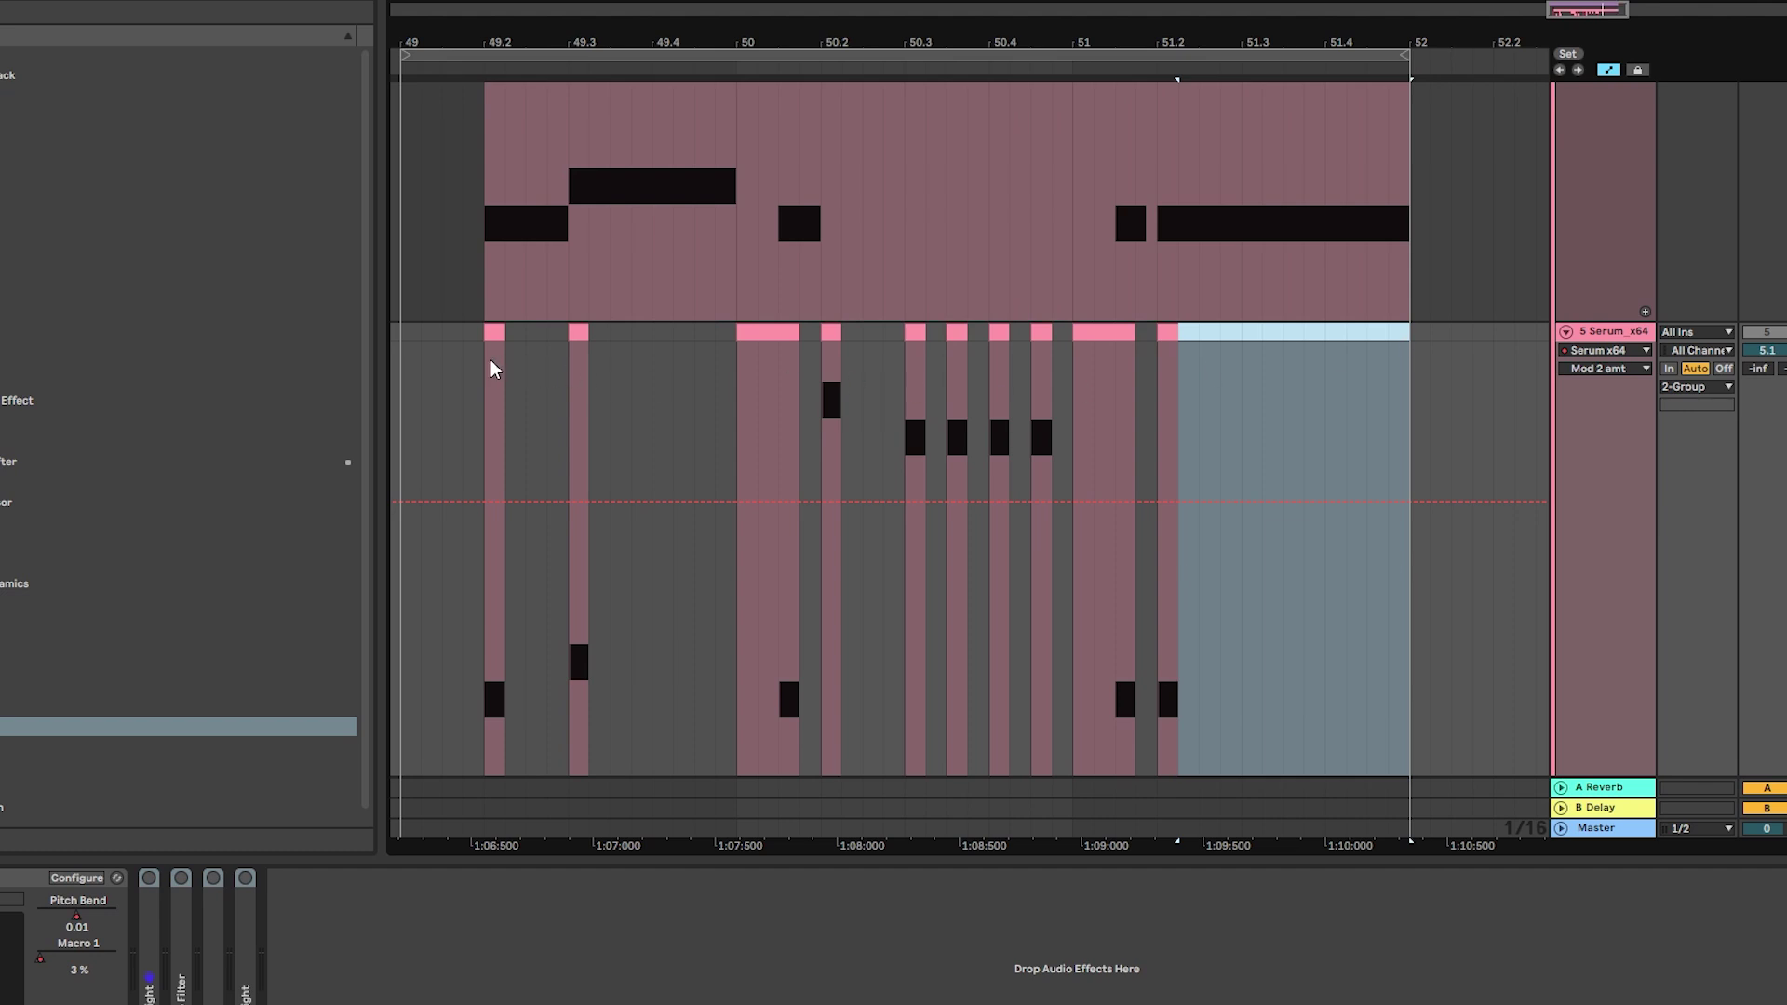
{"action": "left_click", "coordinate": [500, 368]}
{"action": "key", "text": "space"}
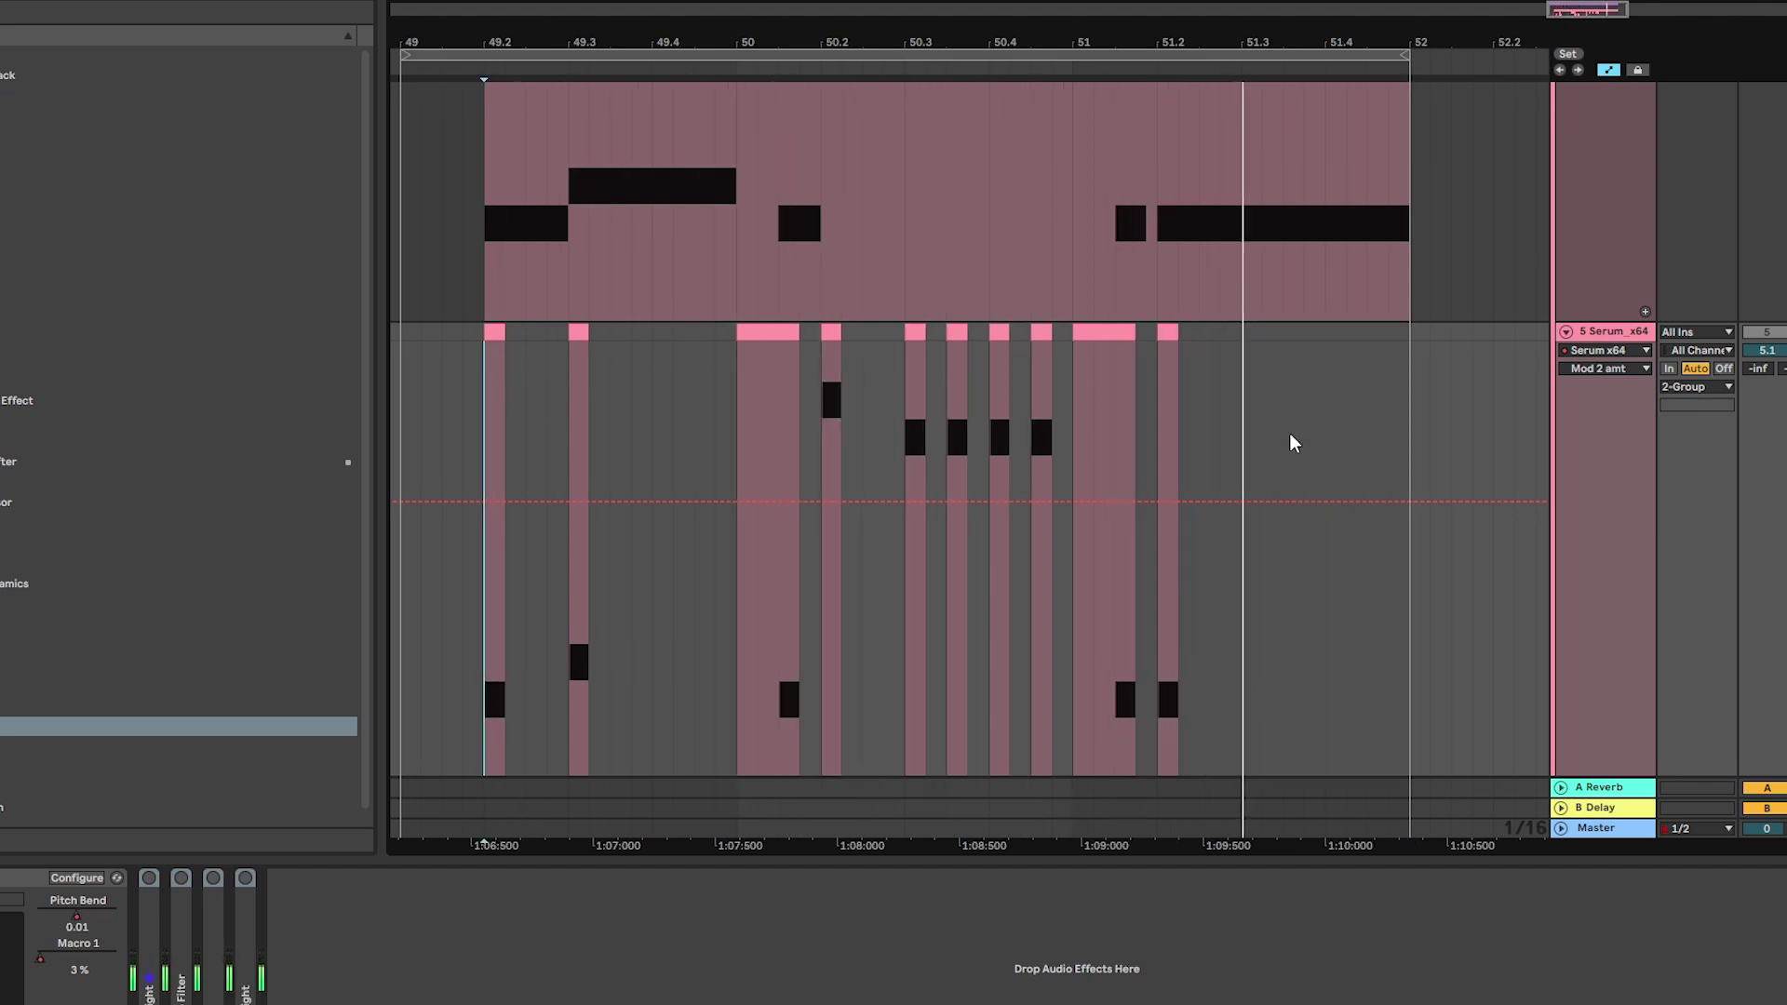
{"action": "scroll", "coordinate": [1277, 449], "scroll_direction": "up", "scroll_amount": 5}
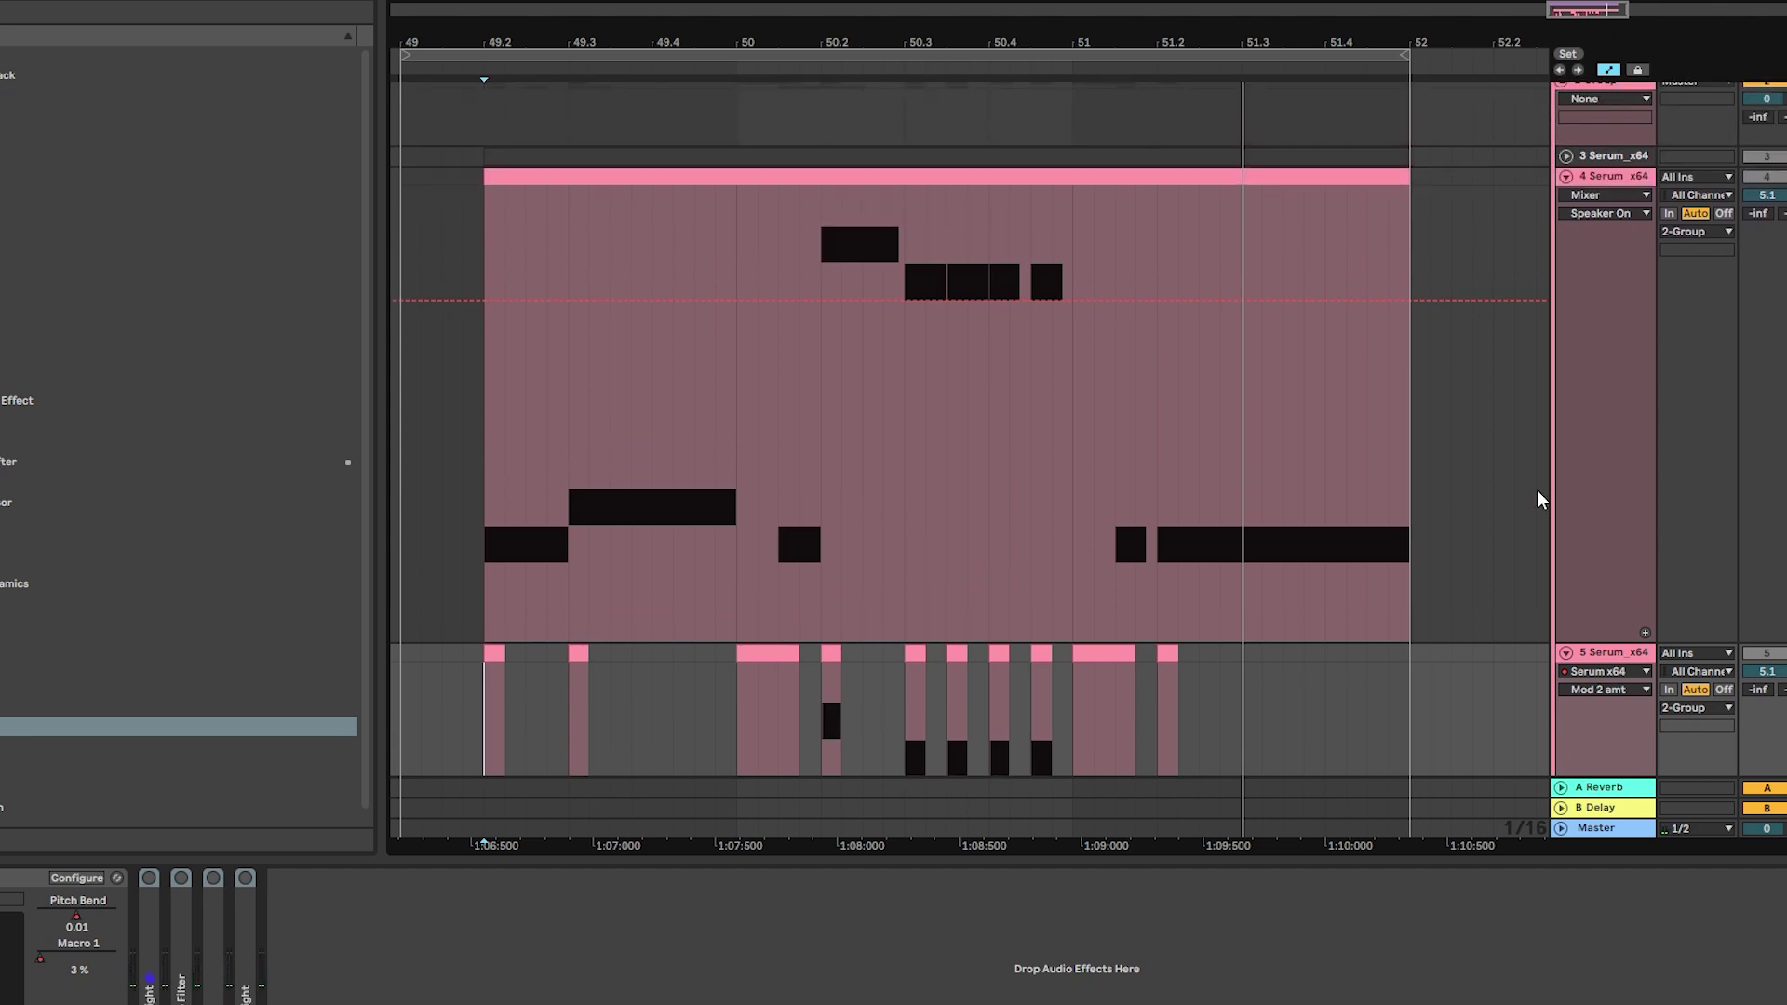
- Paste track 6's short clip onto track 5 near the start of the riff
{"action": "scroll", "coordinate": [1541, 498], "scroll_direction": "down", "scroll_amount": 2}
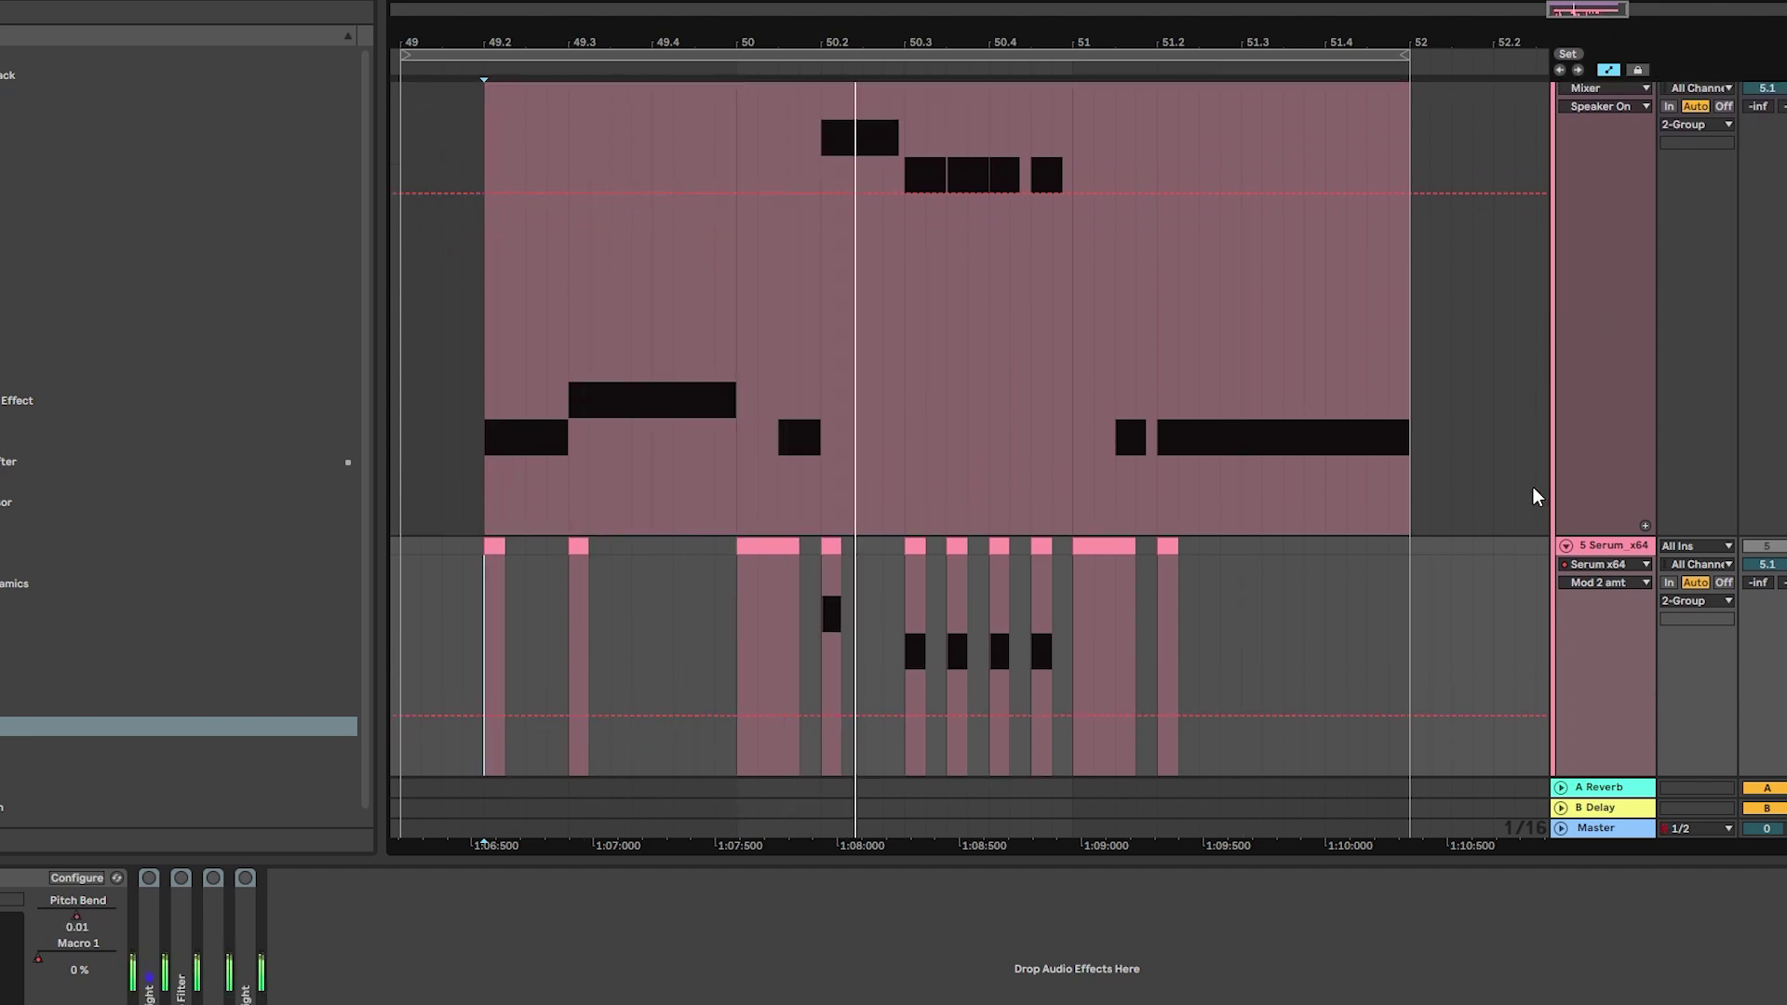
{"action": "scroll", "coordinate": [1451, 498], "scroll_direction": "down", "scroll_amount": 1}
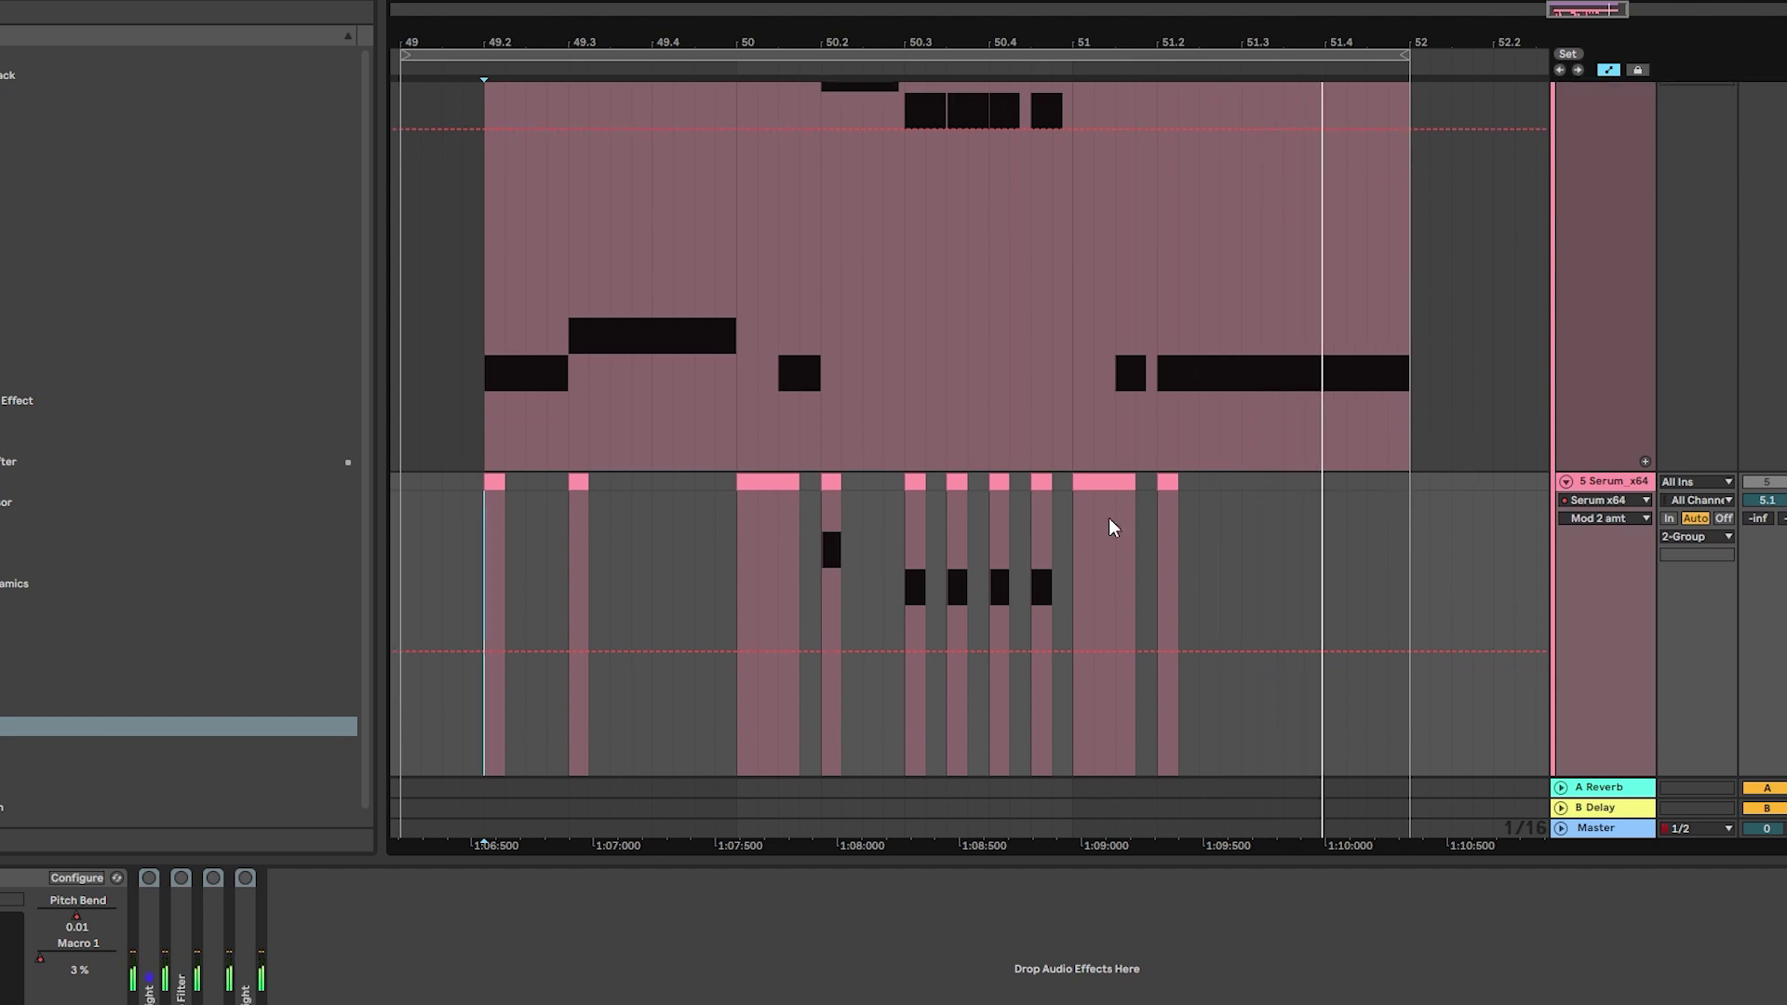
{"action": "scroll", "coordinate": [1209, 521], "scroll_direction": "down", "scroll_amount": 2}
{"action": "scroll", "coordinate": [940, 354], "scroll_direction": "up", "scroll_amount": 1}
{"action": "left_click", "coordinate": [905, 333]}
{"action": "scroll", "coordinate": [871, 626], "scroll_direction": "down", "scroll_amount": 4}
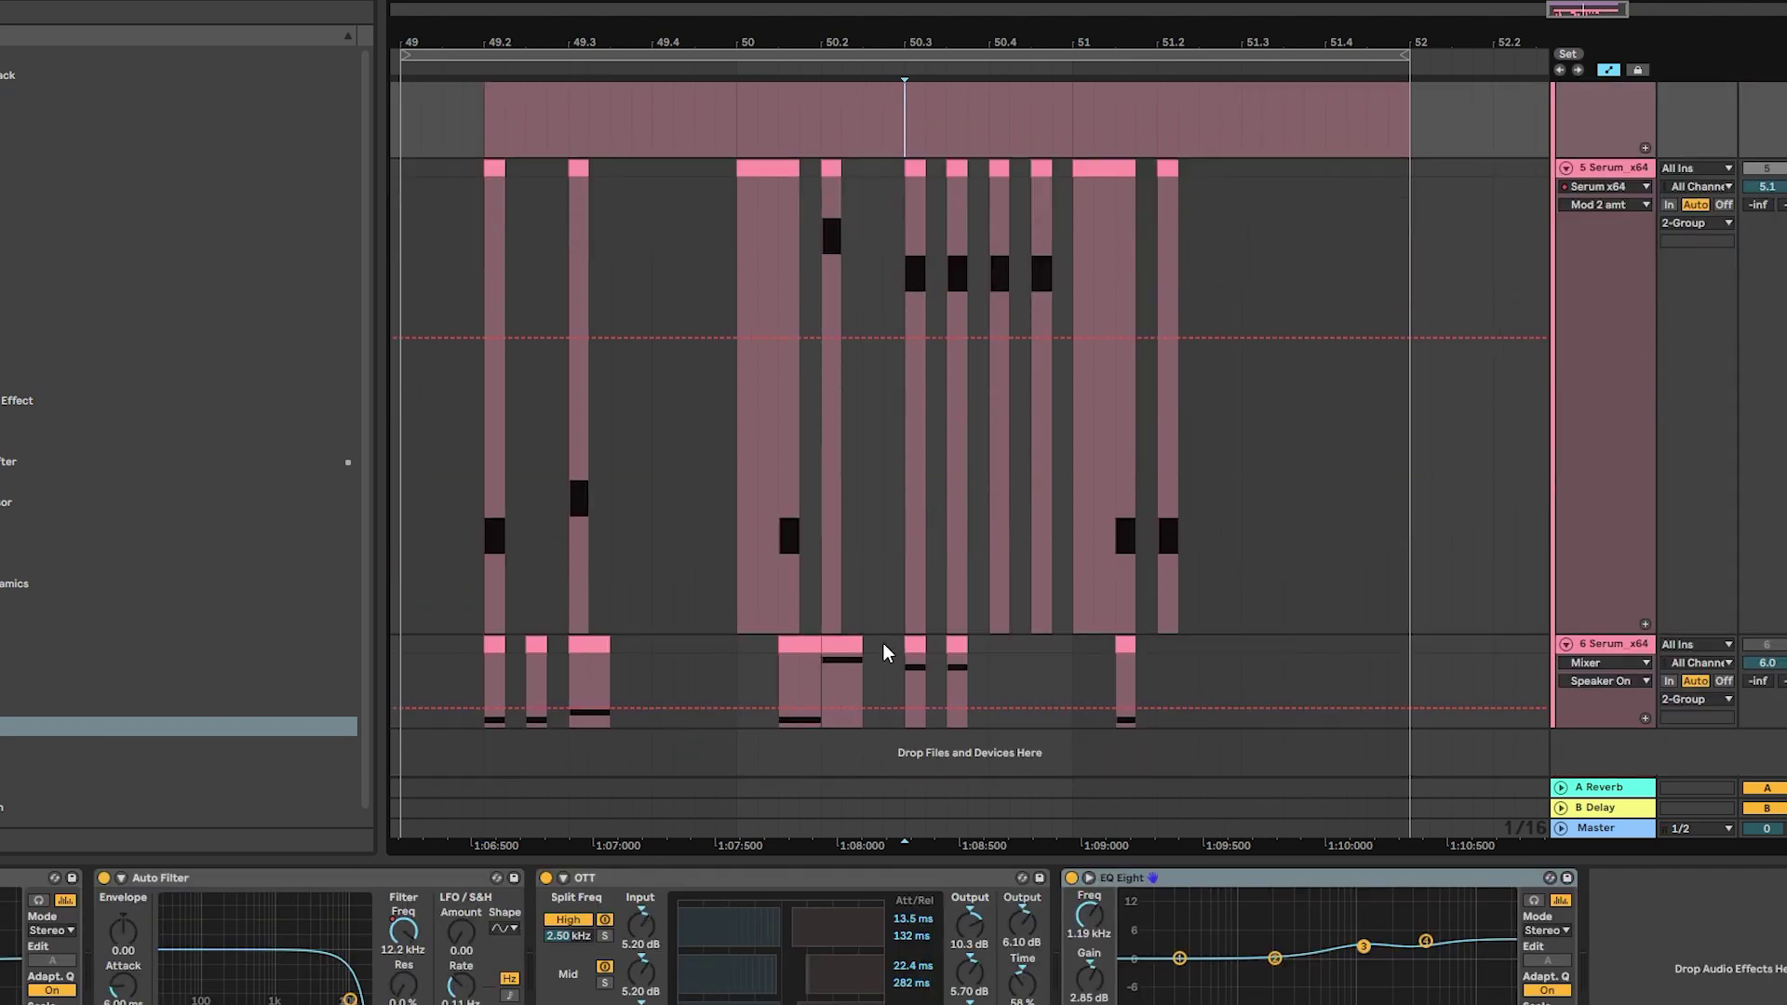
{"action": "left_click", "coordinate": [530, 646]}
{"action": "left_click", "coordinate": [523, 427]}
{"action": "key", "text": "ctrl+v"}
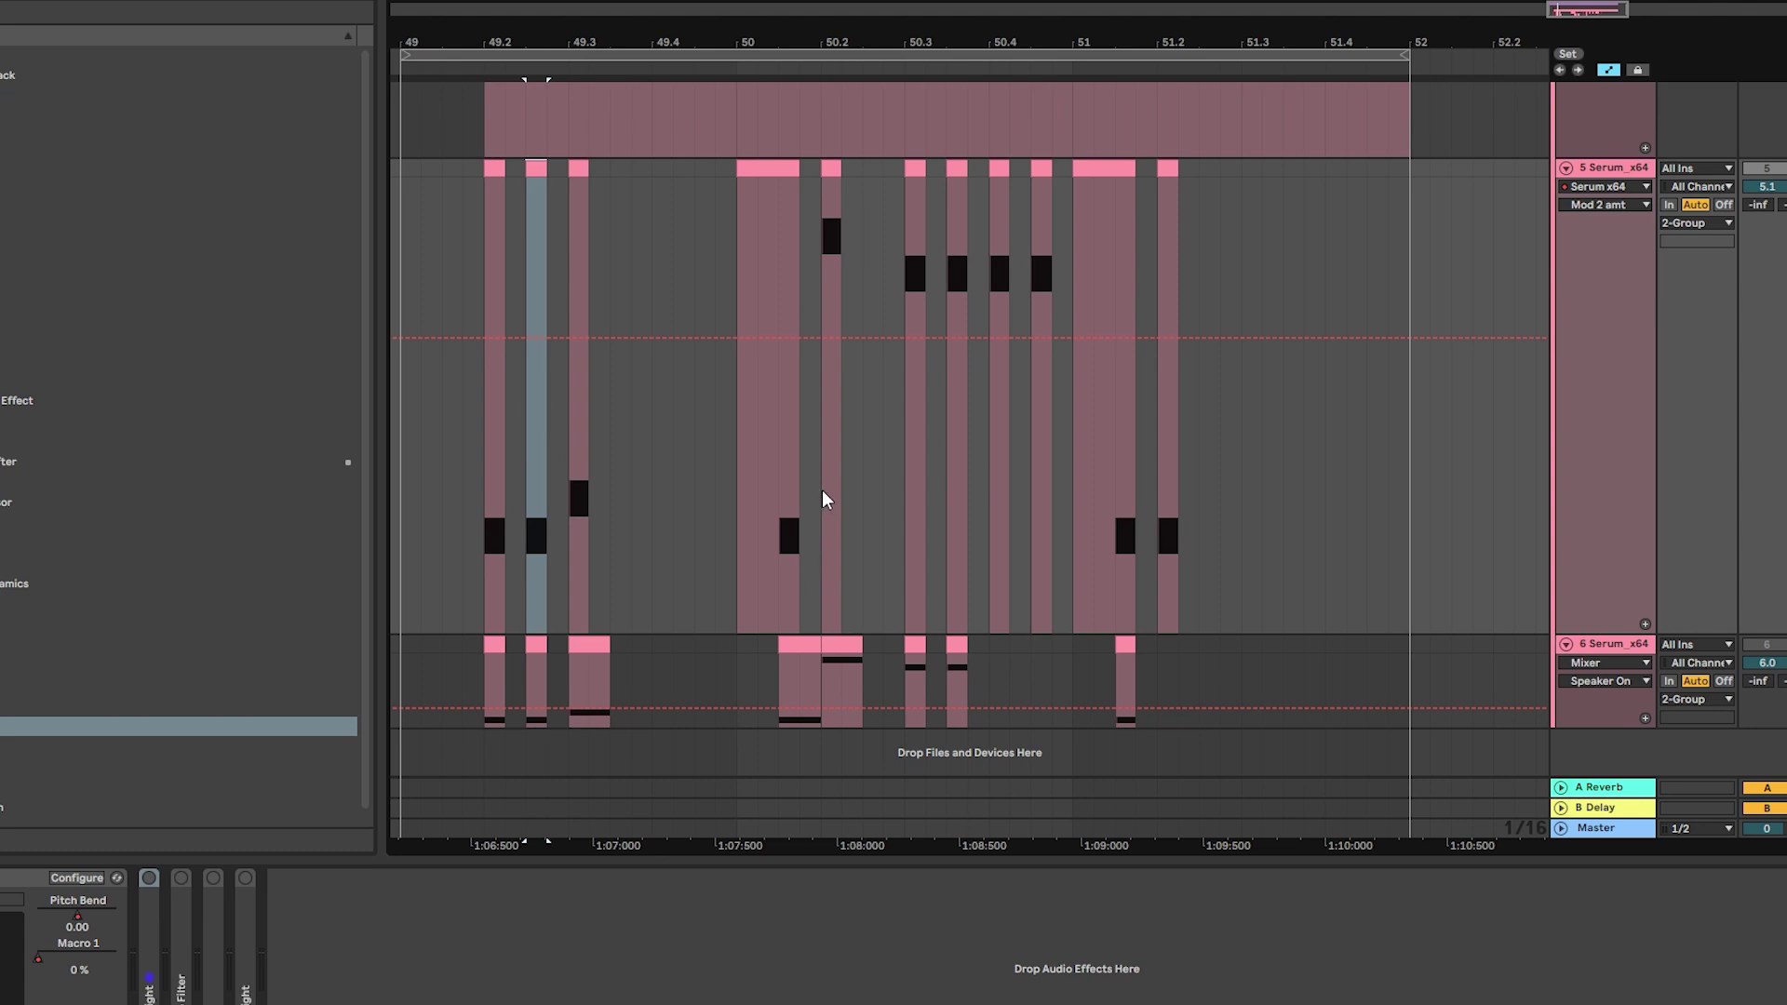
- Delete track 5's stabs around bars 50.4 and 51.2
{"action": "left_click_drag", "start_coordinate": [981, 240], "coordinate": [1069, 164]}
{"action": "key", "text": "Delete"}
{"action": "left_click", "coordinate": [1168, 167]}
{"action": "key", "text": "Delete"}
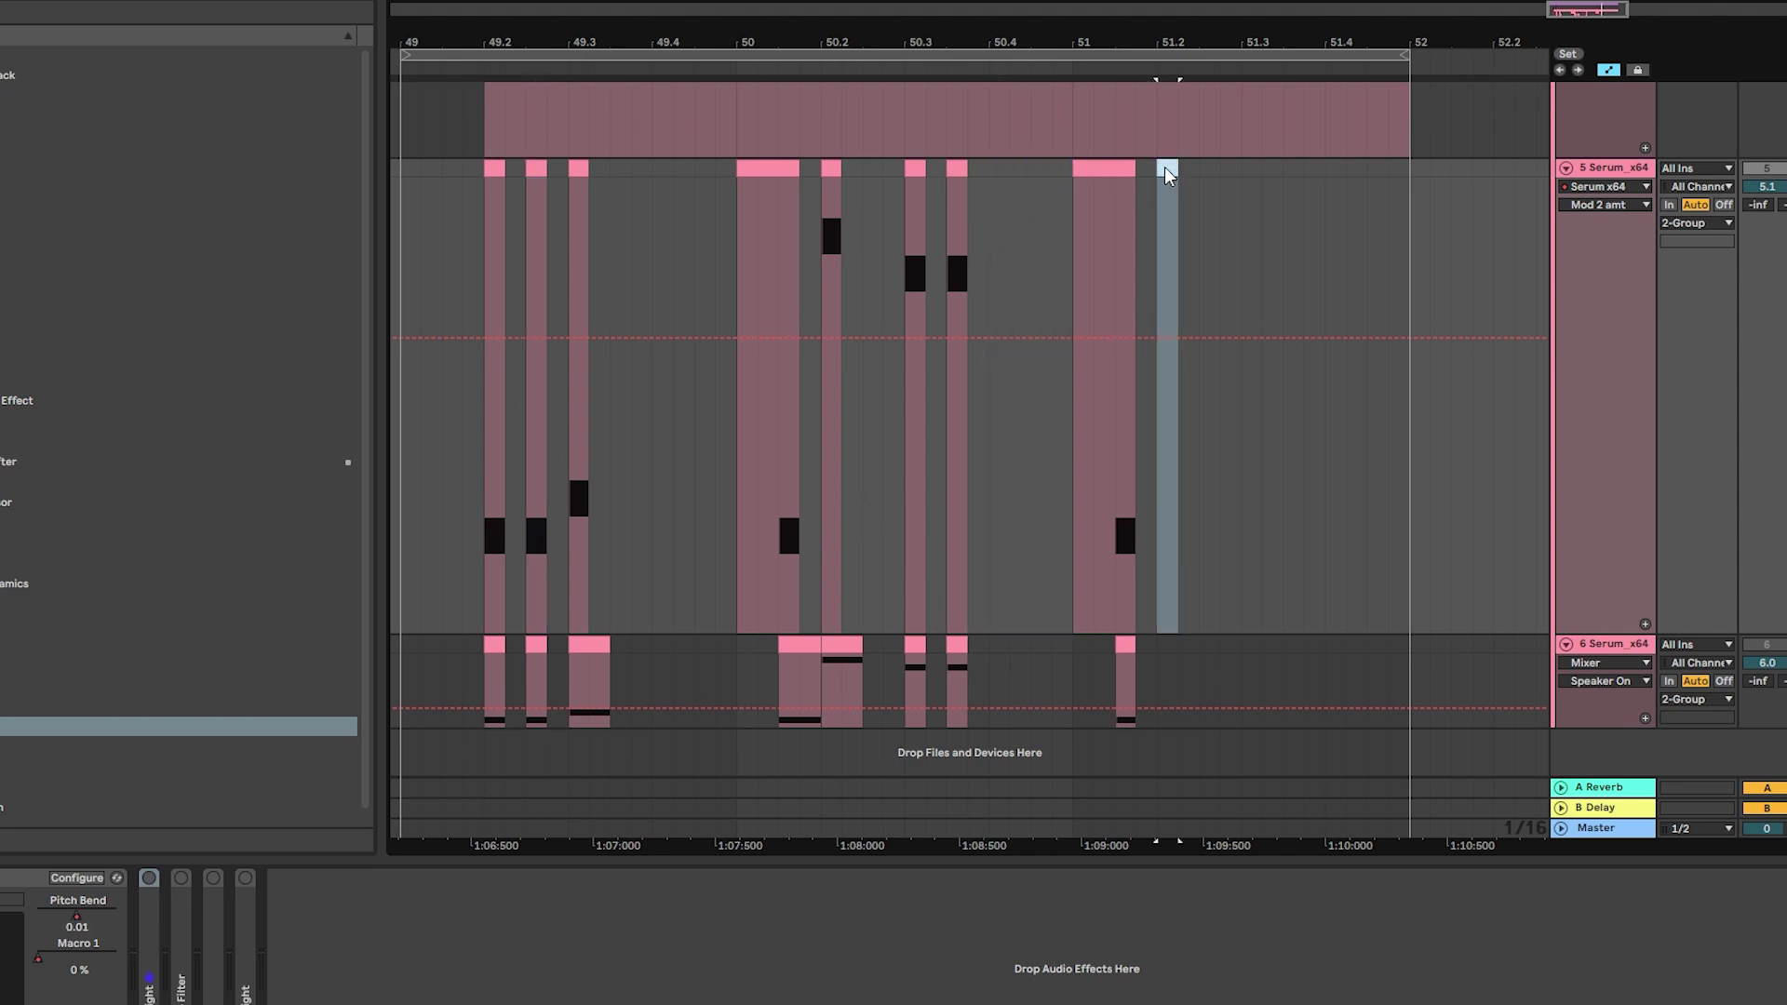
- Delete track 6 from the arrangement
{"action": "scroll", "coordinate": [1556, 629], "scroll_direction": "up", "scroll_amount": 3}
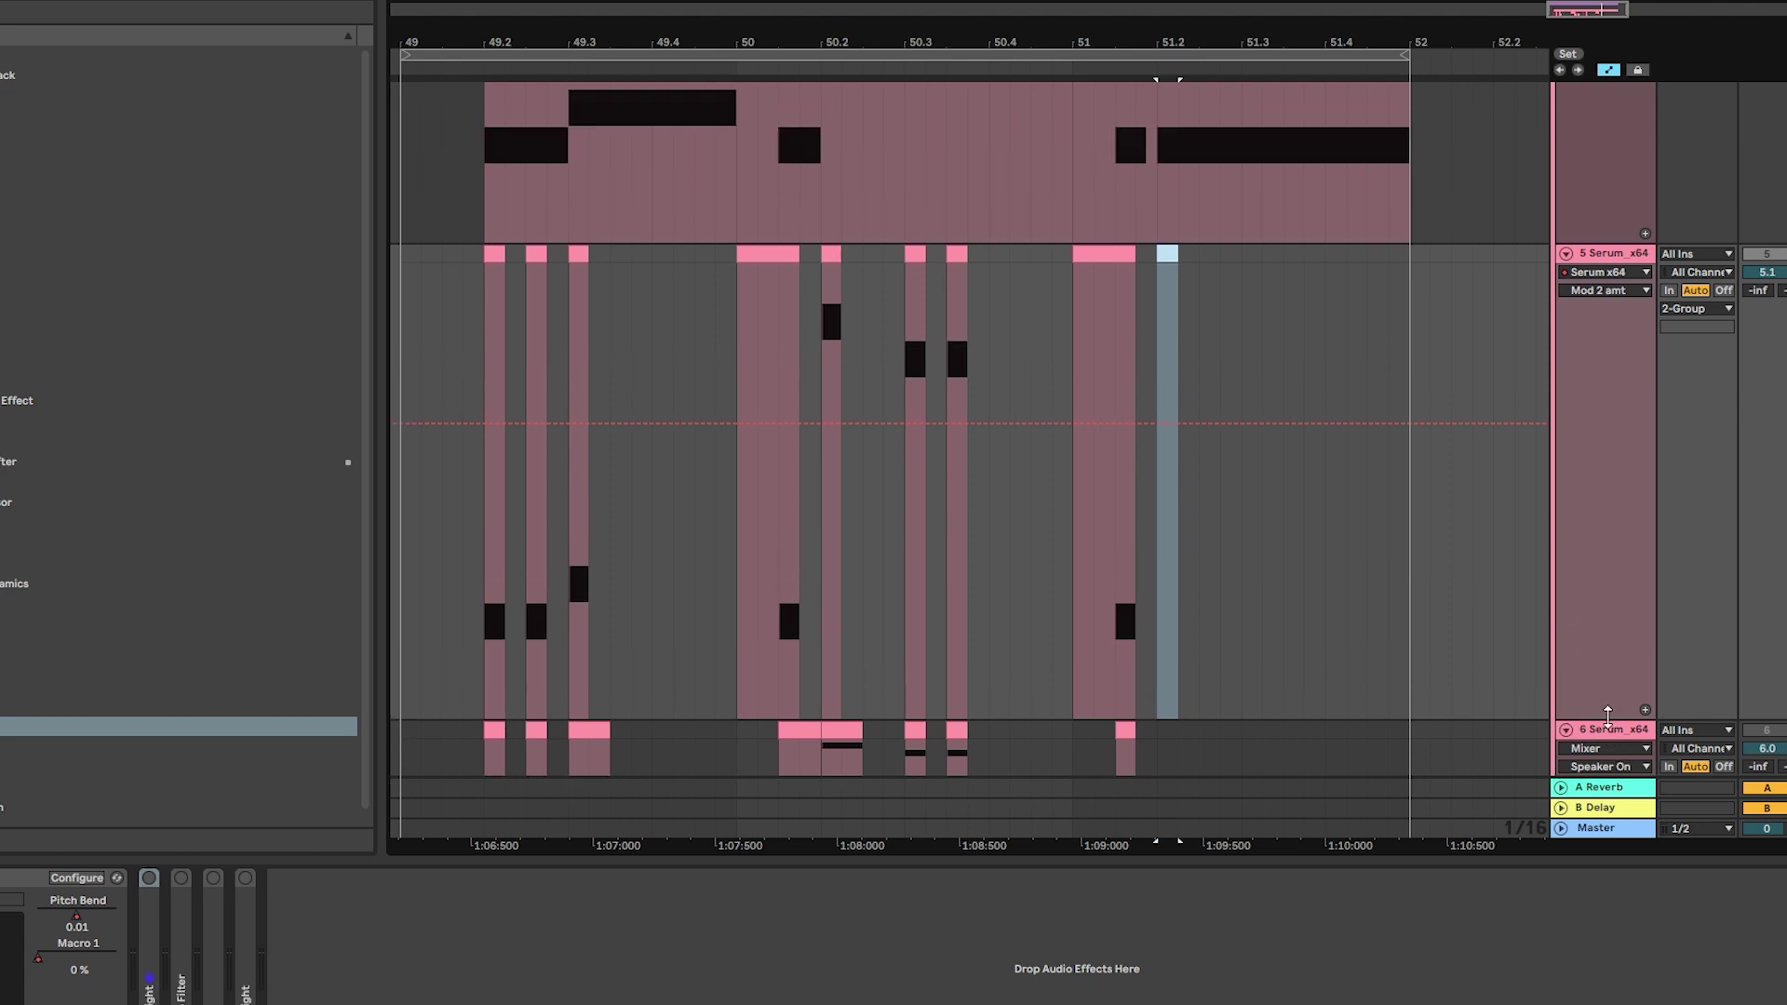
{"action": "left_click", "coordinate": [1610, 732]}
{"action": "key", "text": "Delete"}
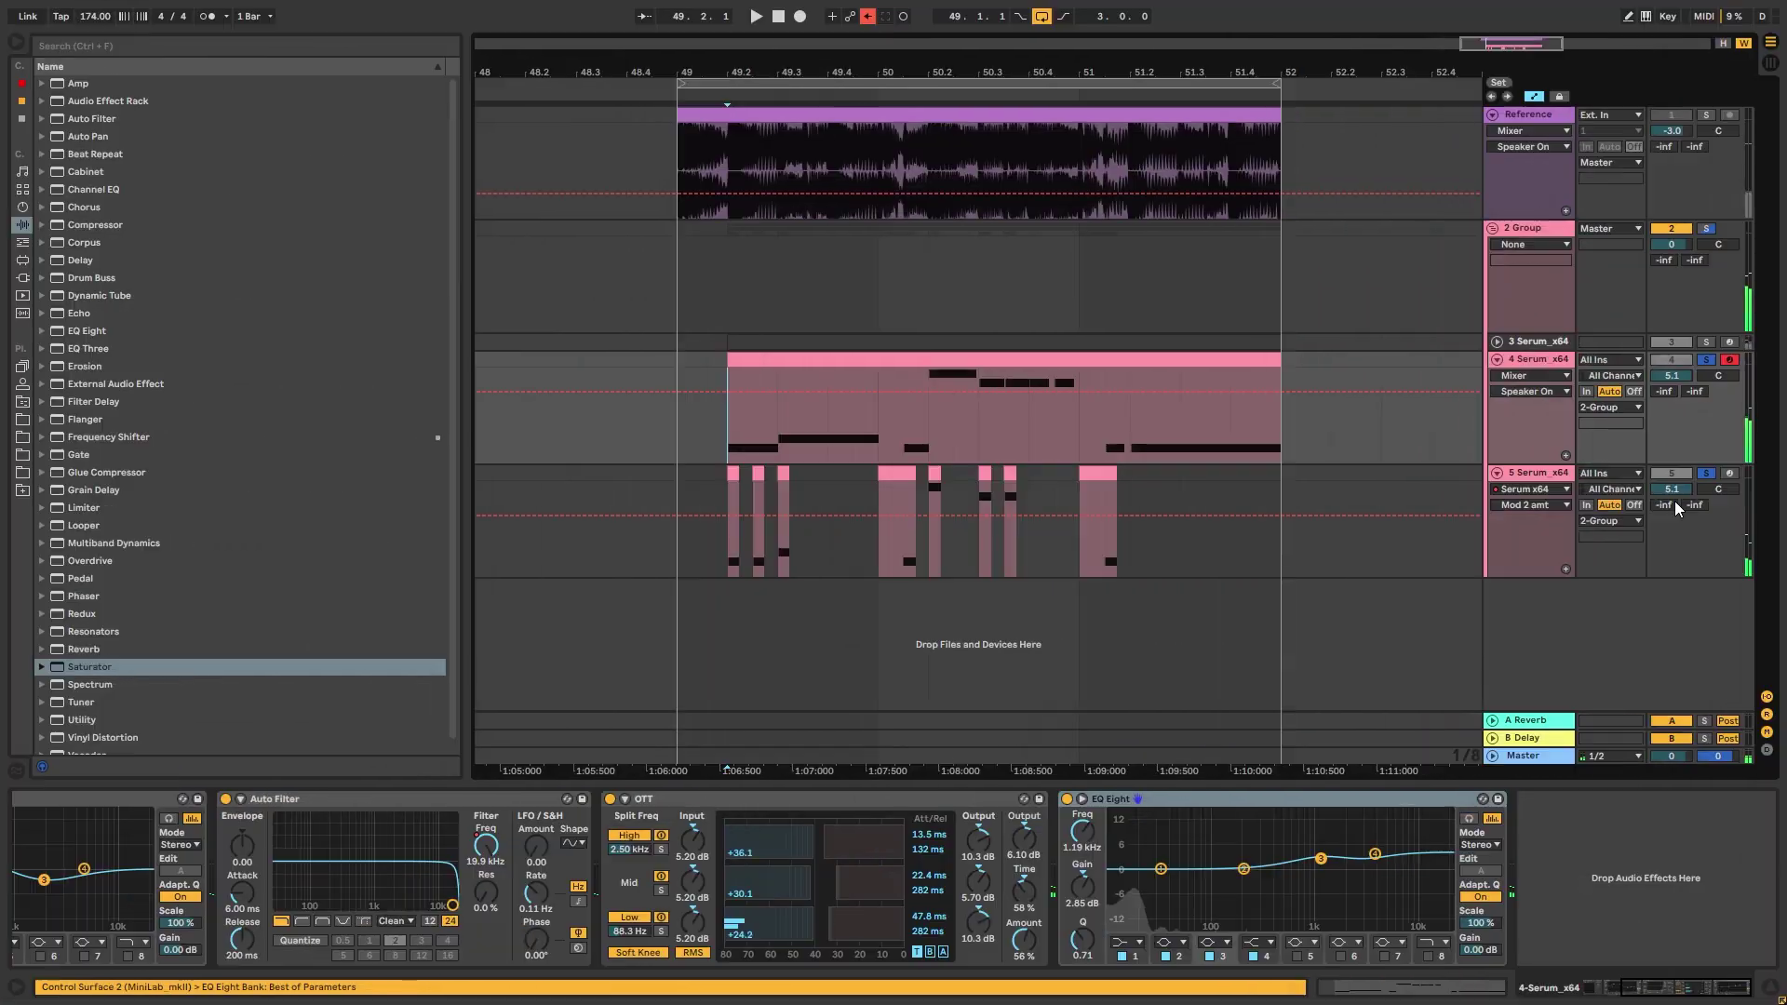
- Lower track 5's volume to -0.7 dB and play the section against the reference
{"action": "left_click", "coordinate": [1672, 490]}
{"action": "key", "text": "space"}
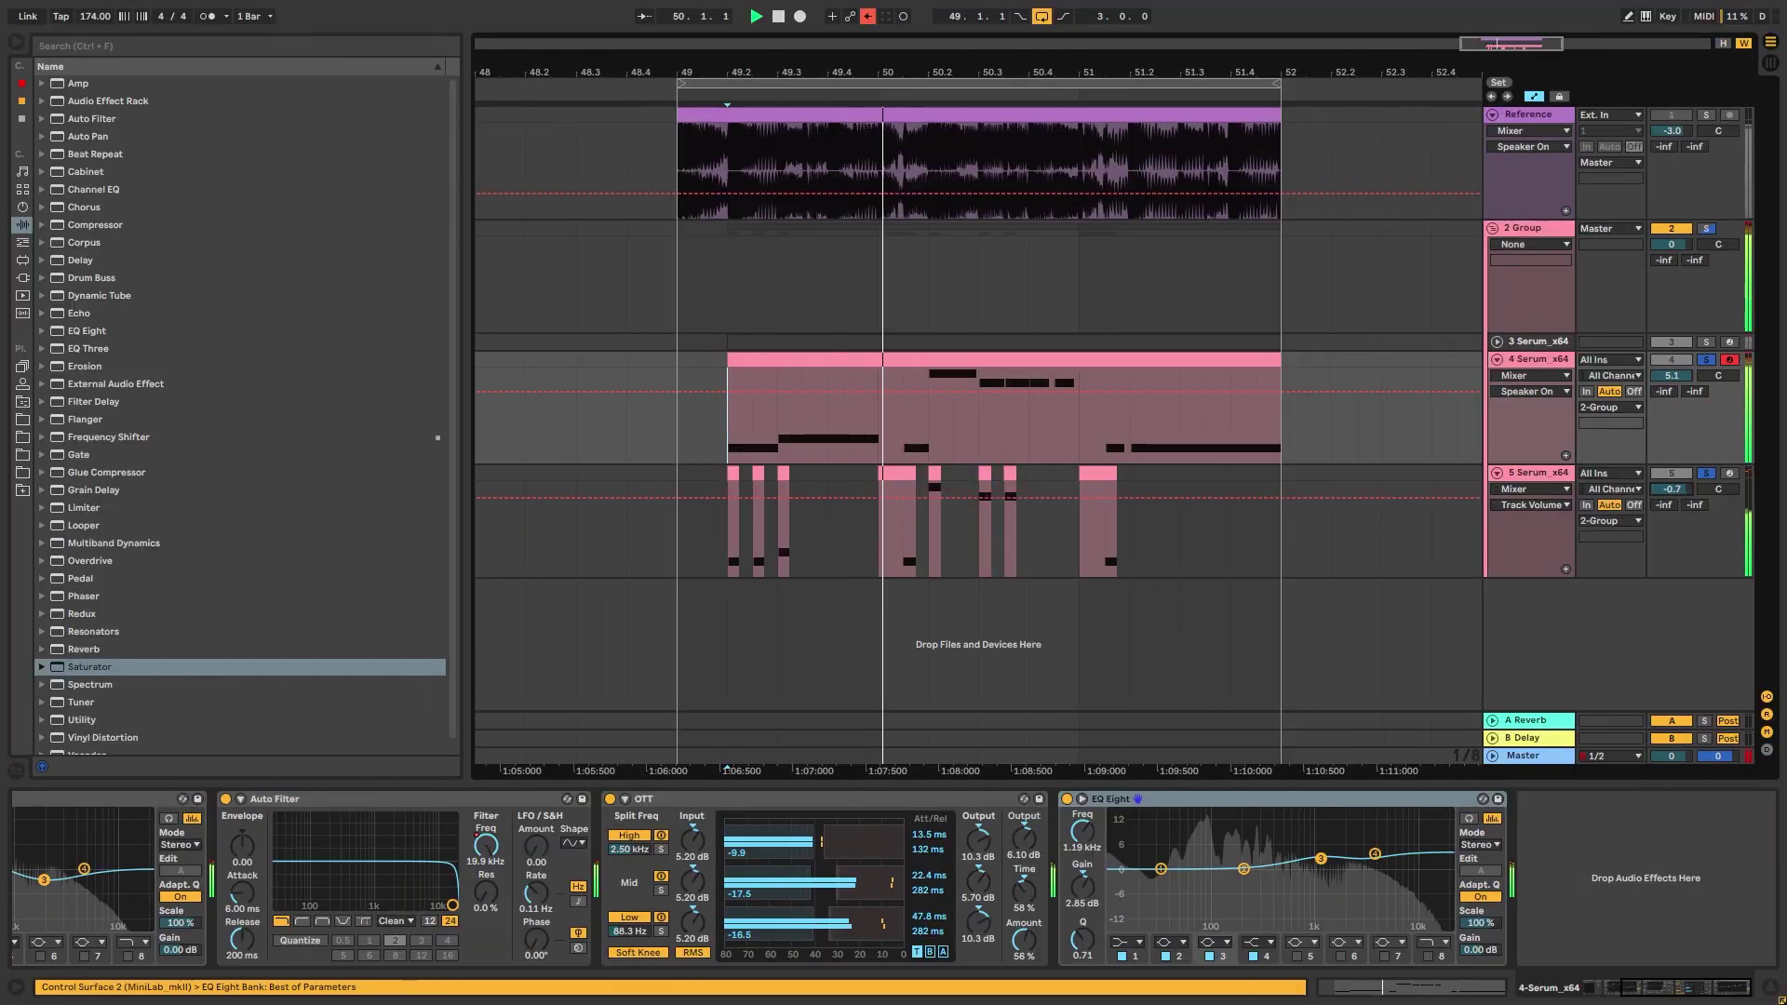